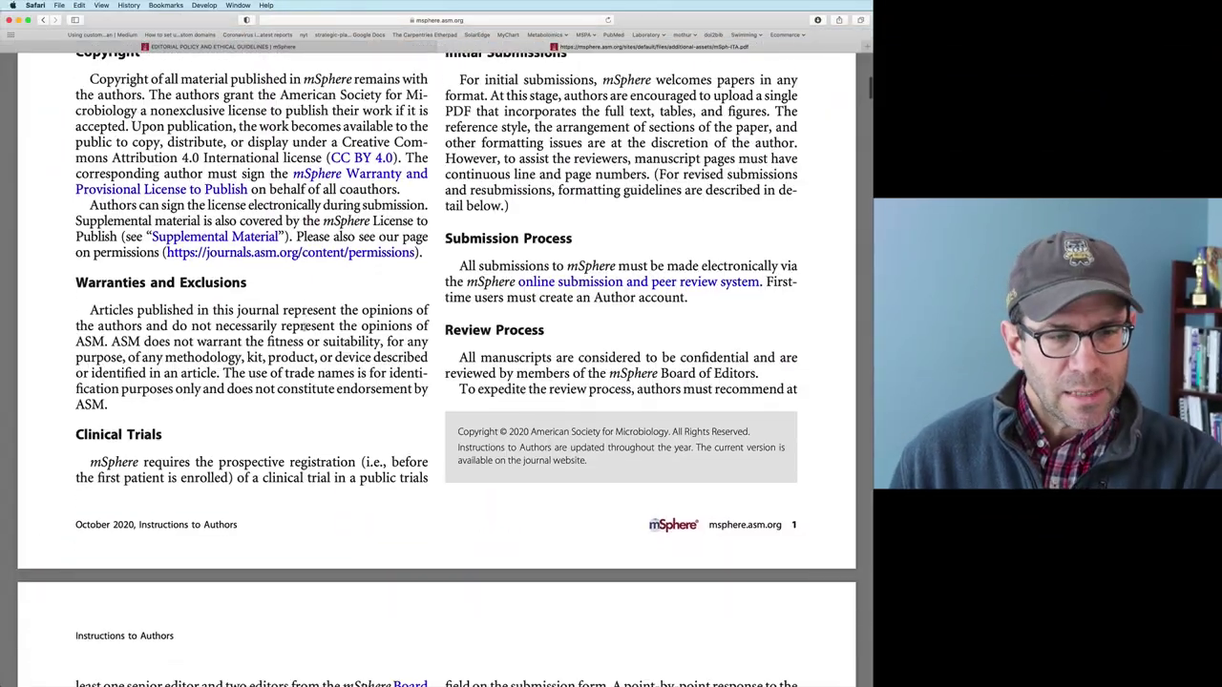
Review the mSphere Instructions to Authors from the submission process through the Research Articles section guidelines.
scroll(304, 327, "down", 2)
scroll(305, 327, "down", 5)
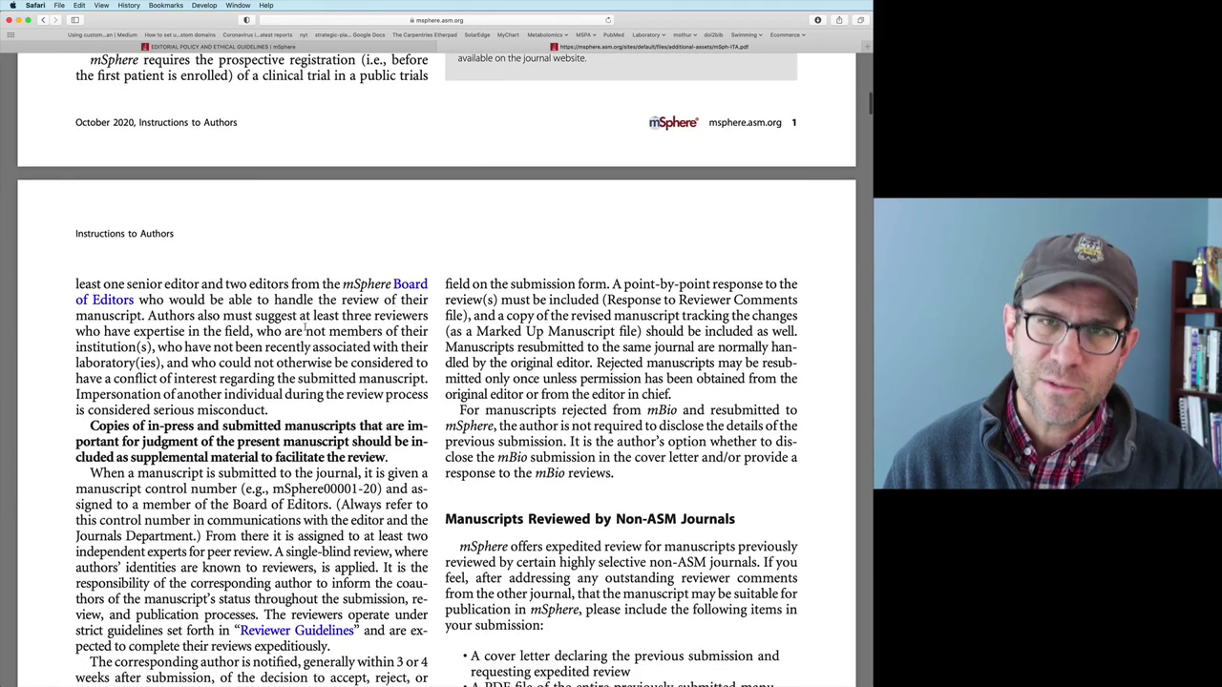
scroll(307, 327, "down", 3)
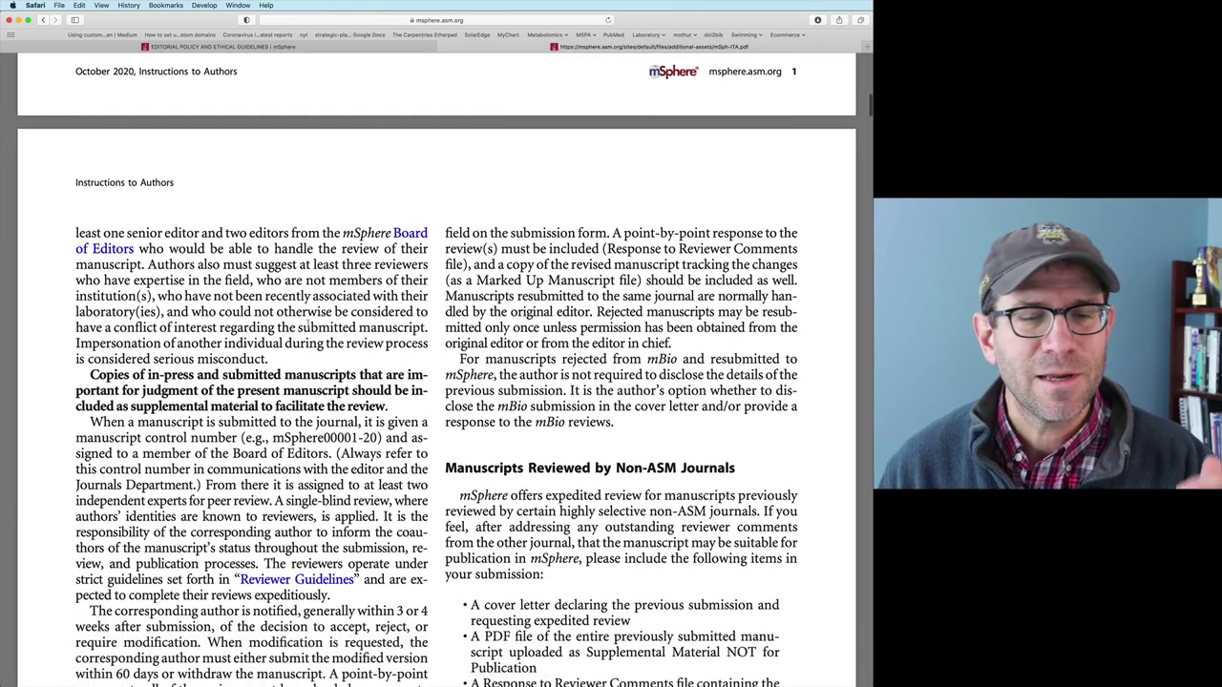
scroll(307, 328, "down", 8)
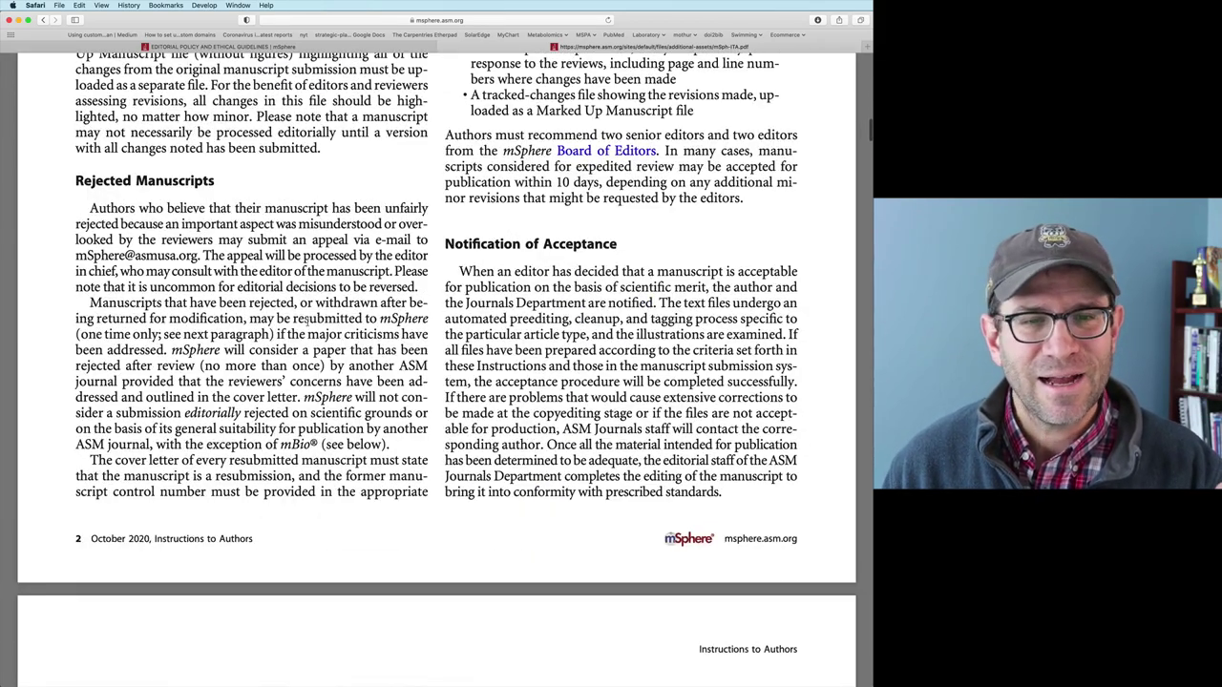
scroll(306, 321, "down", 9)
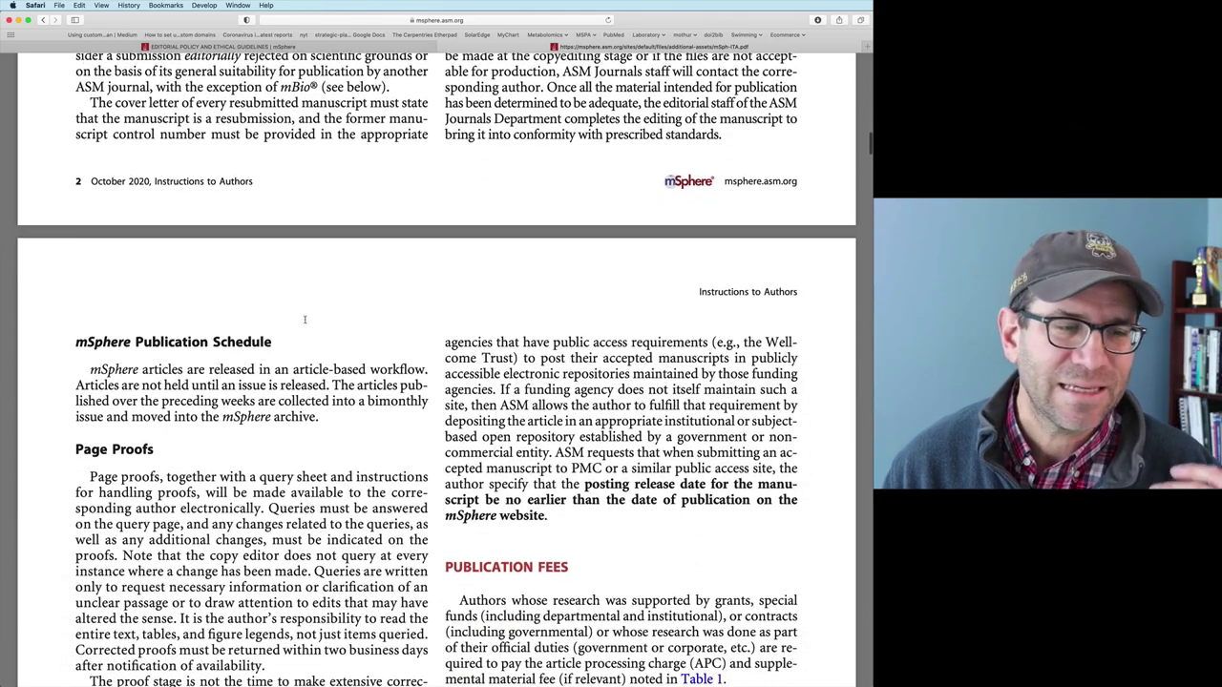
scroll(307, 319, "down", 5)
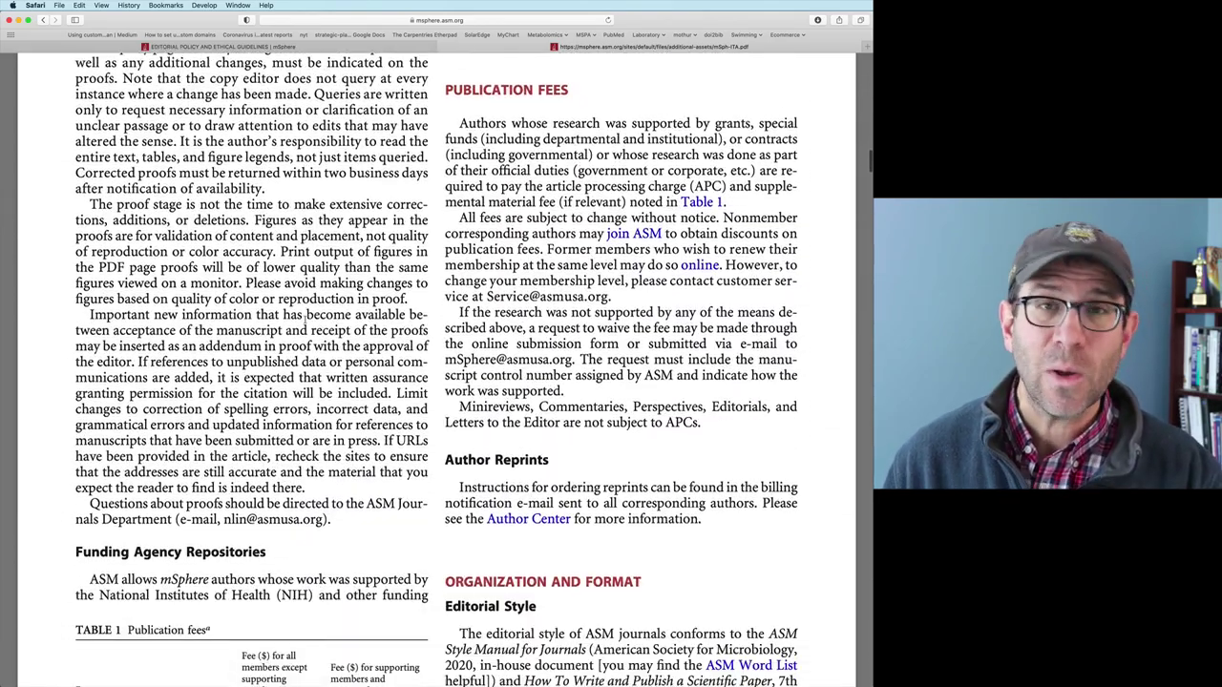
scroll(307, 319, "down", 1)
scroll(304, 322, "down", 7)
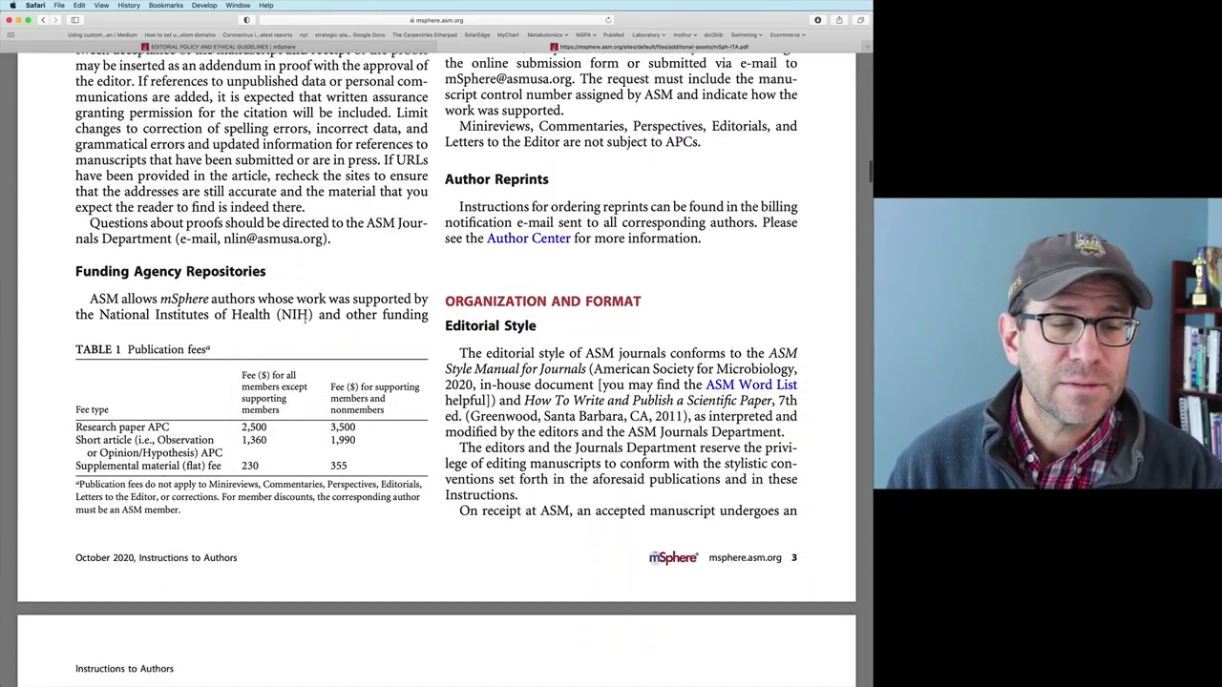
scroll(306, 319, "down", 9)
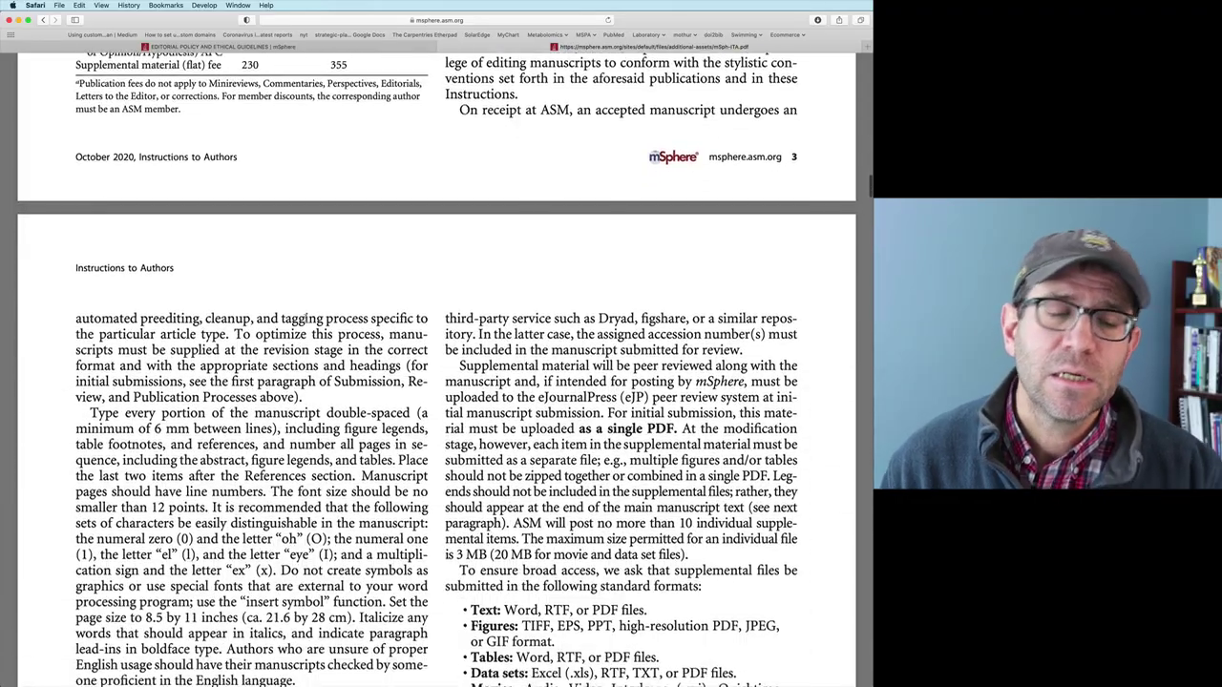
scroll(305, 319, "down", 19)
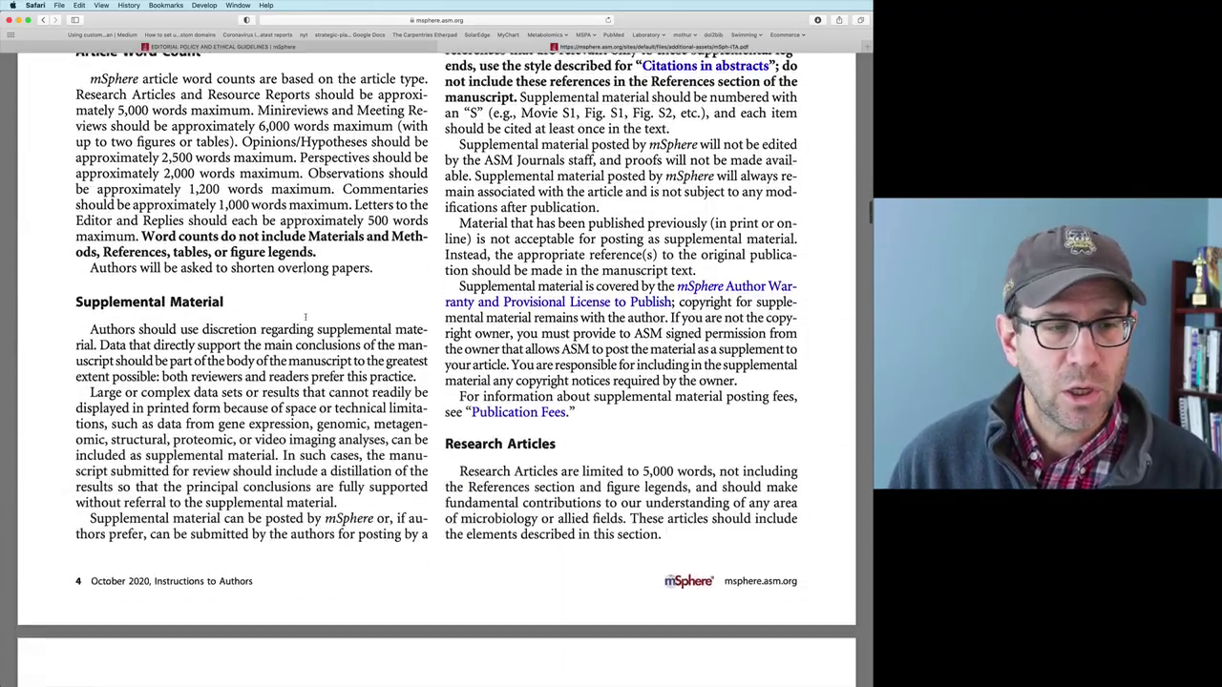
scroll(305, 317, "down", 14)
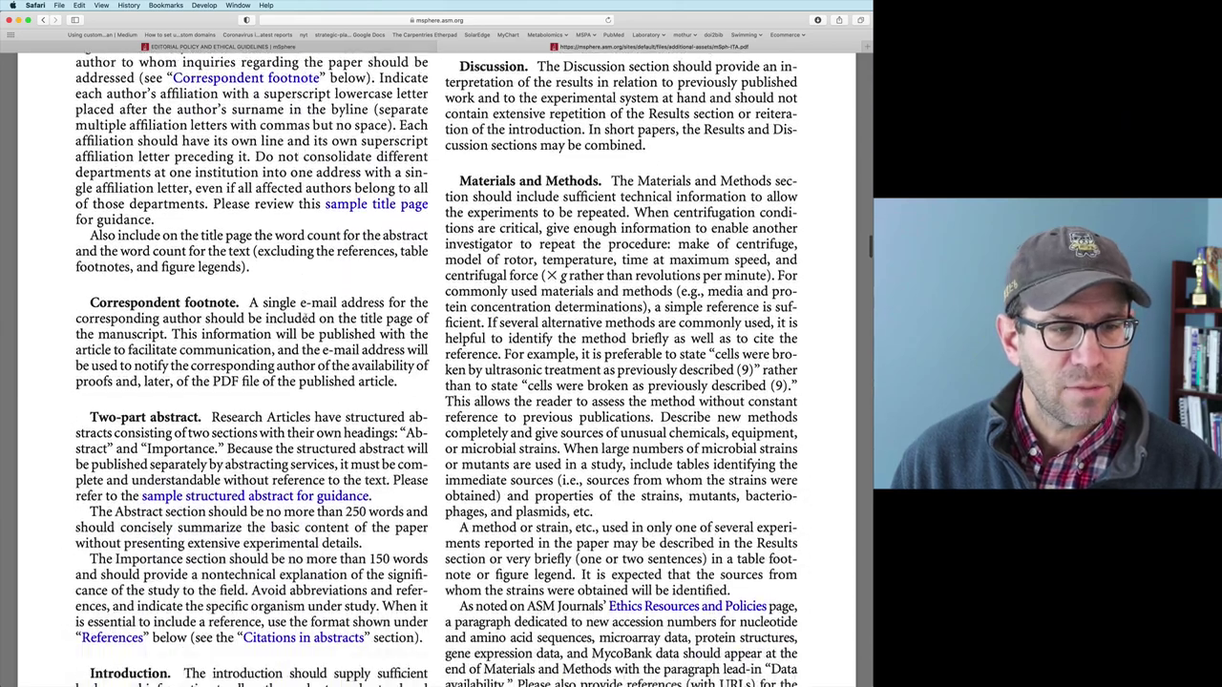
Find the Two-part abstract section on page 5 of the instructions and highlight its heading.
scroll(305, 314, "down", 3)
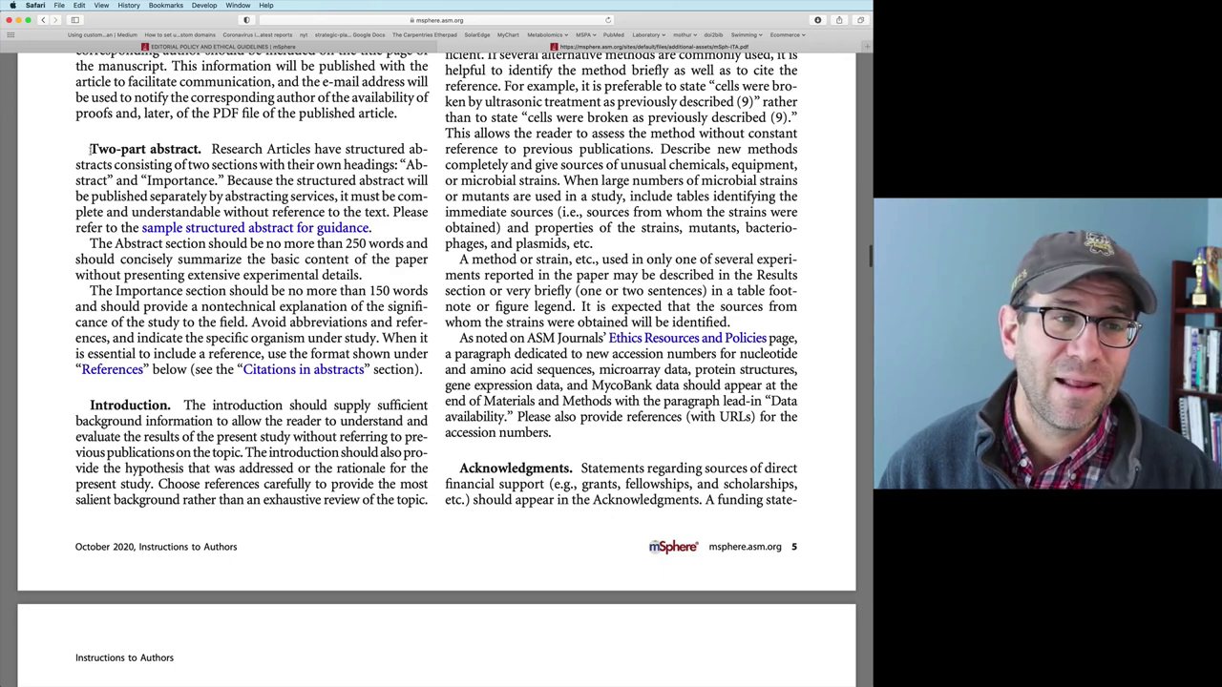
left_click_drag(89, 149, 204, 149)
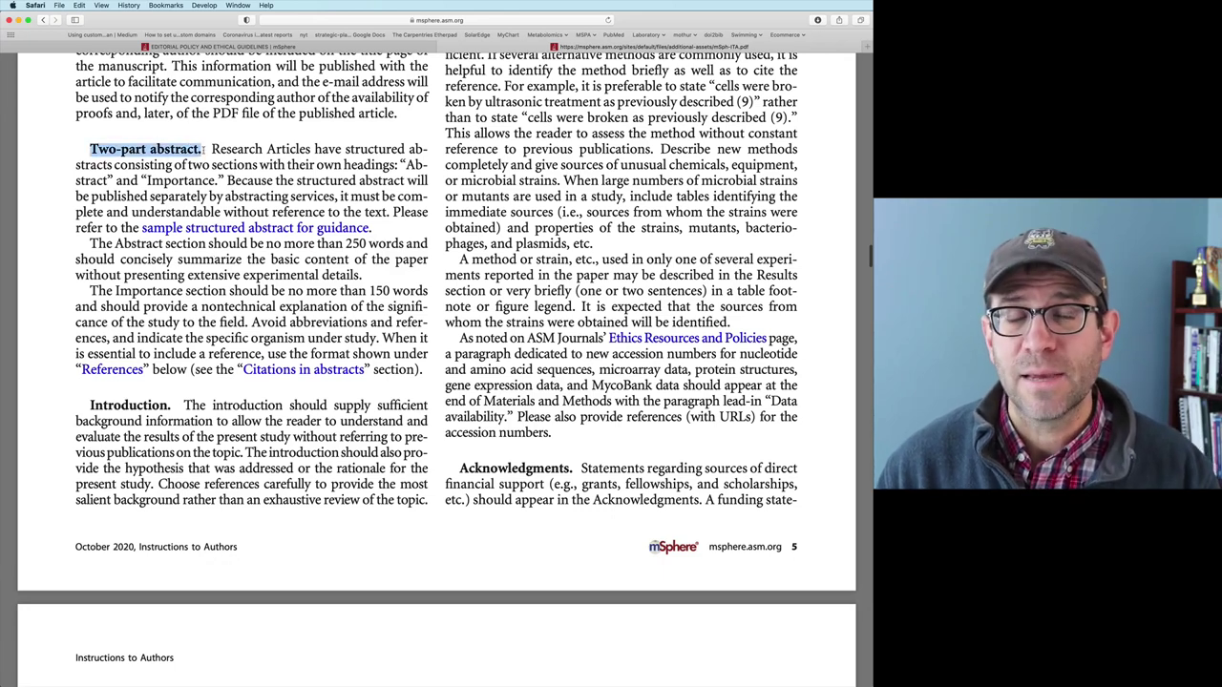
scroll(203, 150, "up", 1)
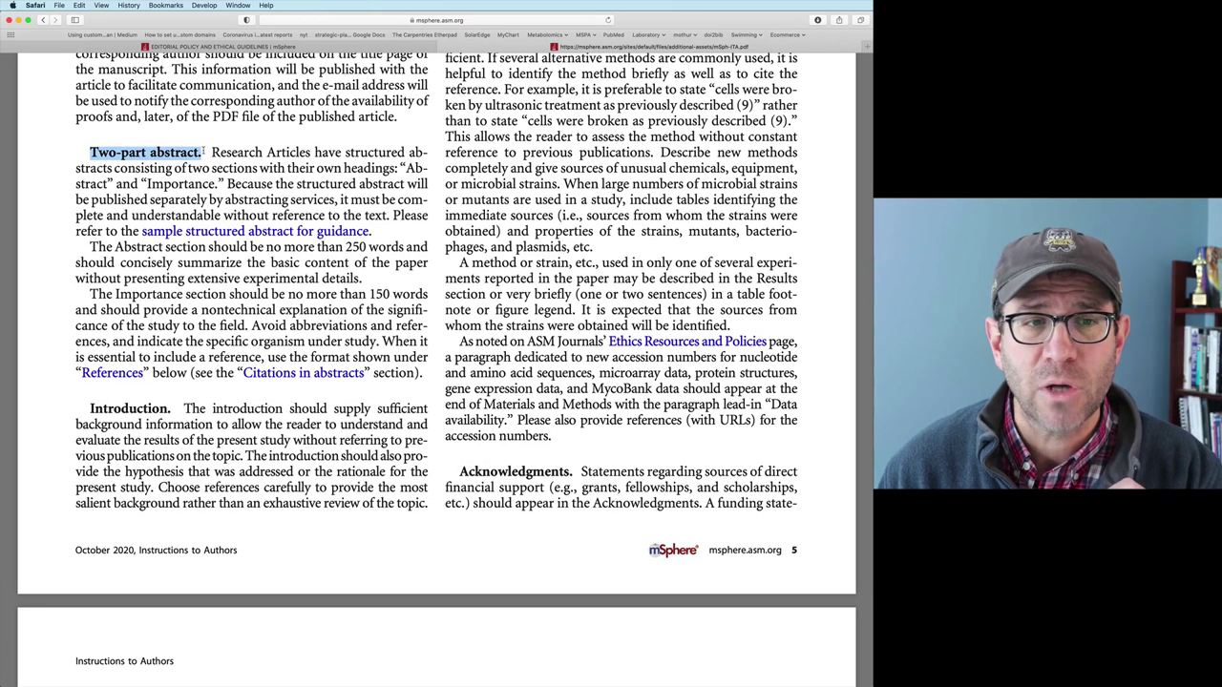
scroll(147, 170, "up", 1)
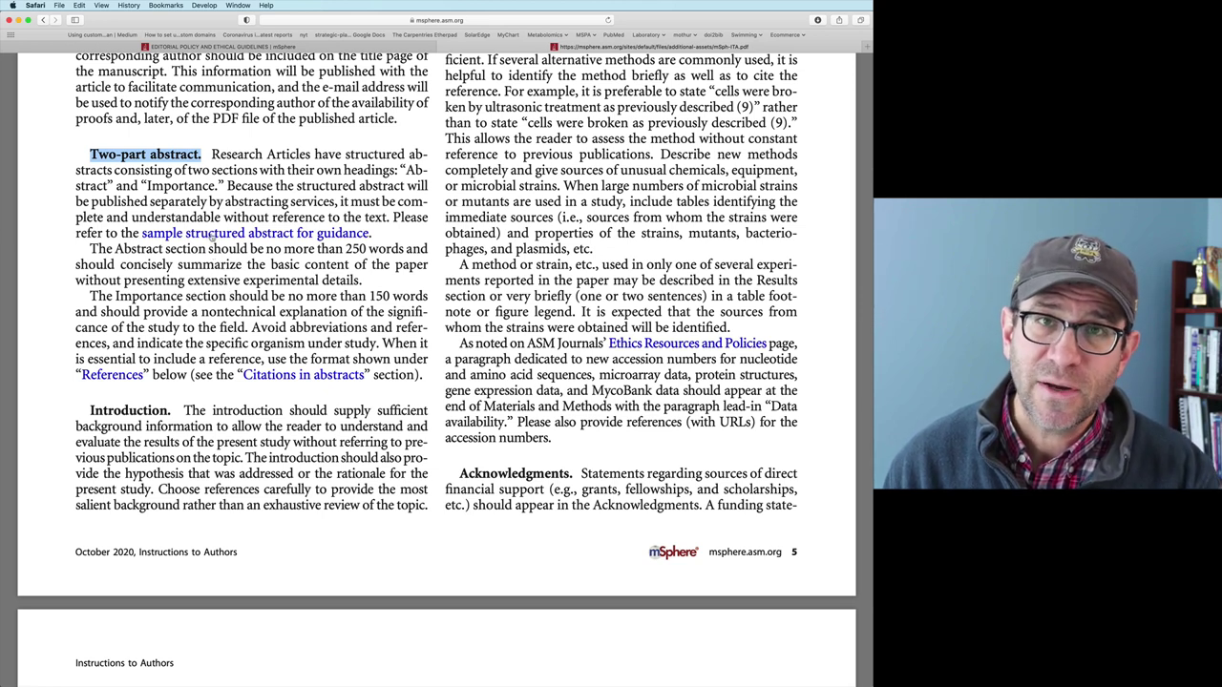
Open the linked sample structured abstract from the instructions and view the article's title and the start of its abstract.
left_click(212, 236)
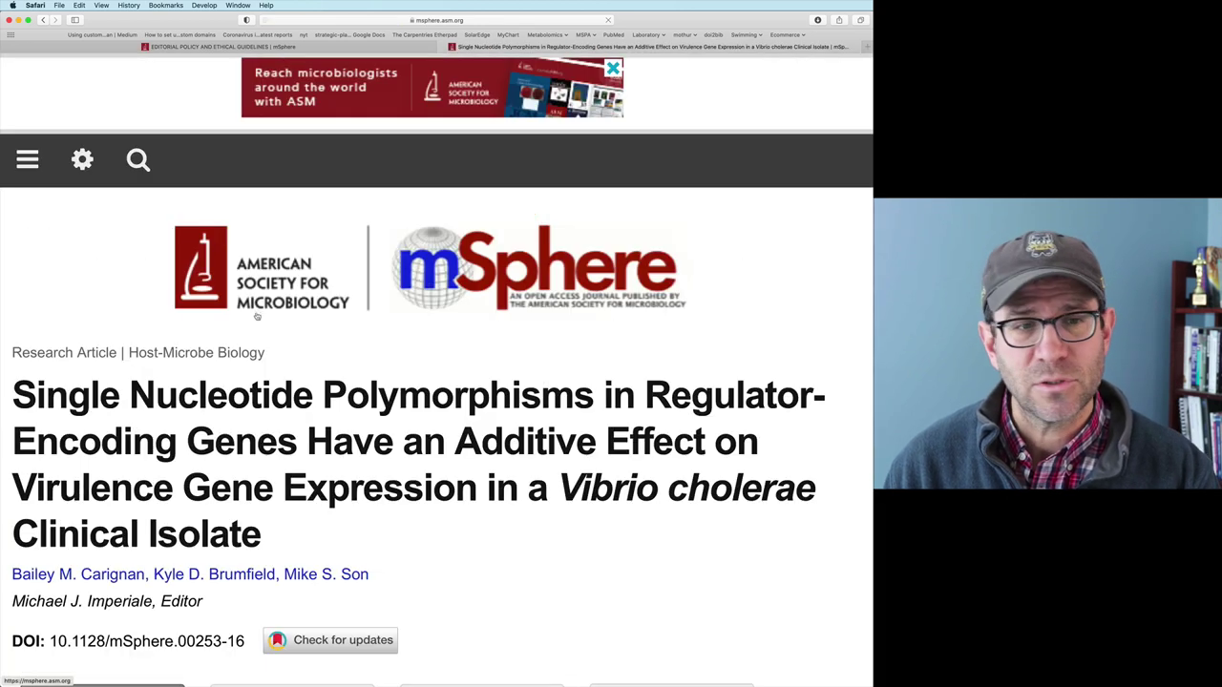
scroll(254, 310, "down", 3)
scroll(254, 310, "down", 2)
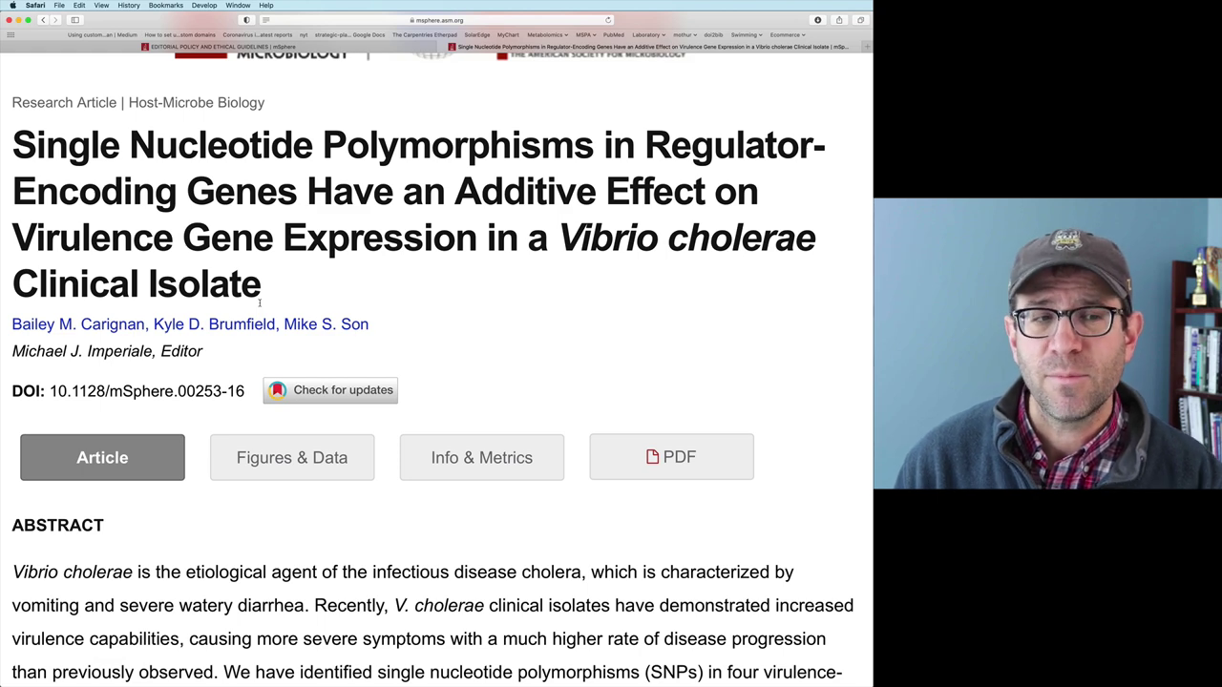
scroll(258, 304, "down", 3)
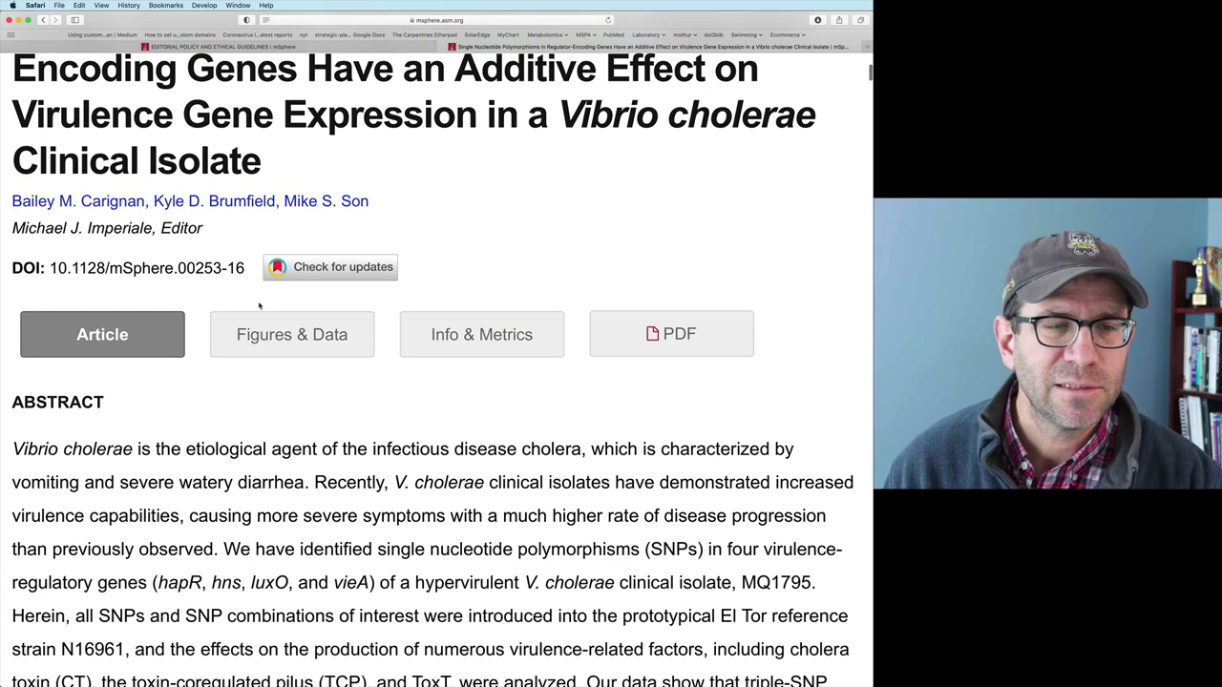
scroll(259, 306, "down", 3)
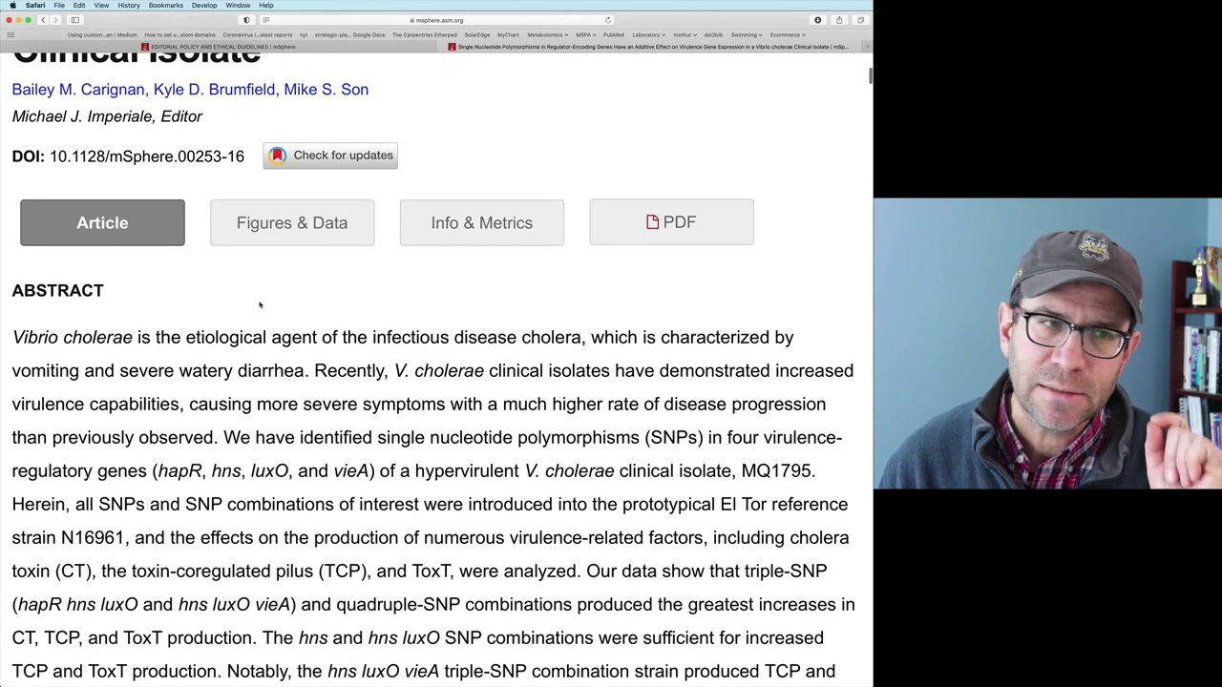
scroll(259, 304, "up", 4)
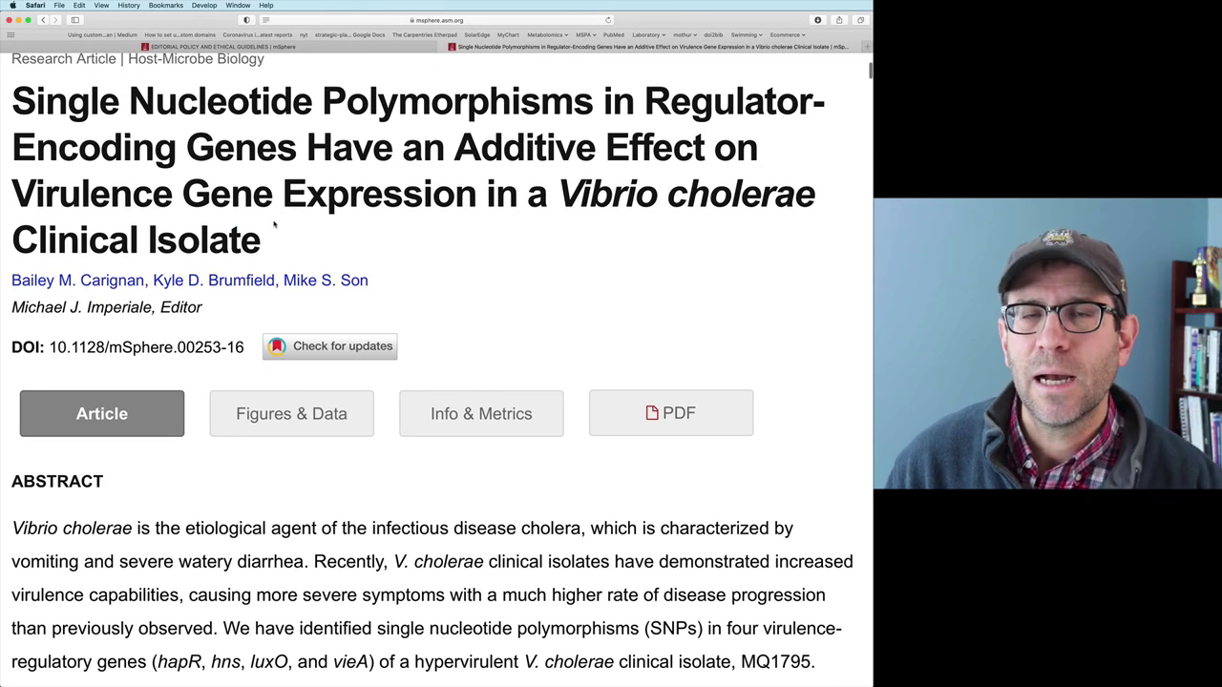
Read through the sample article's Abstract and Importance sections.
scroll(267, 253, "down", 8)
scroll(266, 252, "down", 3)
scroll(266, 253, "up", 1)
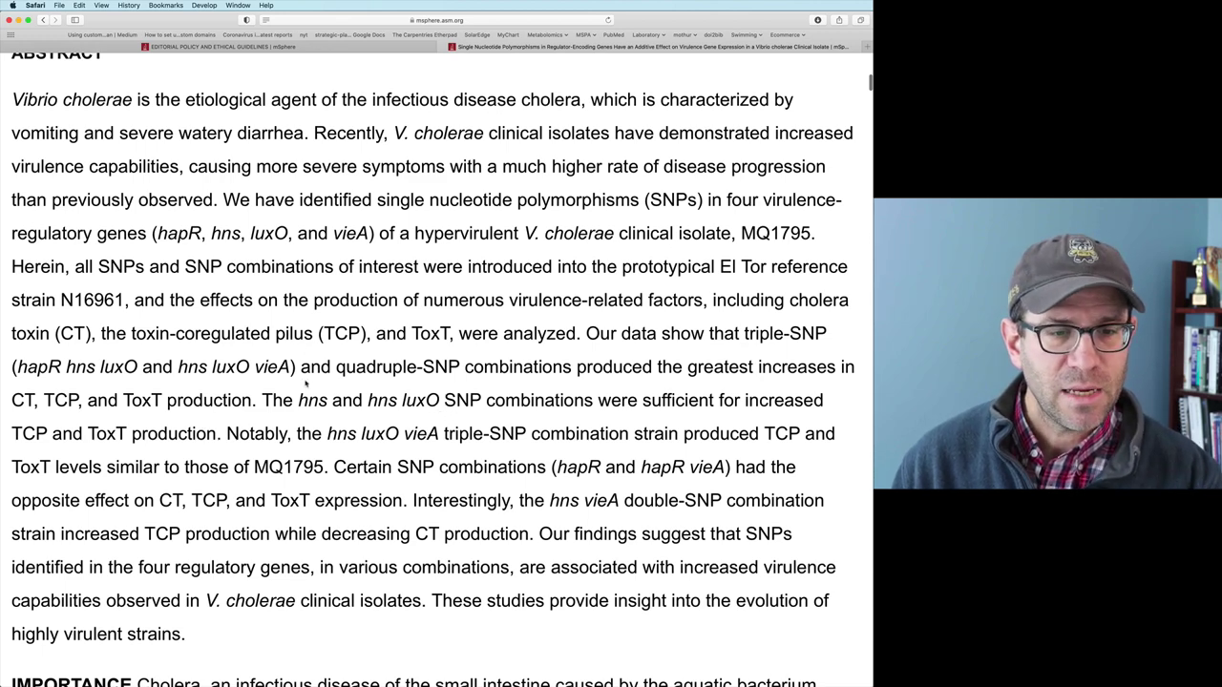
scroll(305, 382, "down", 5)
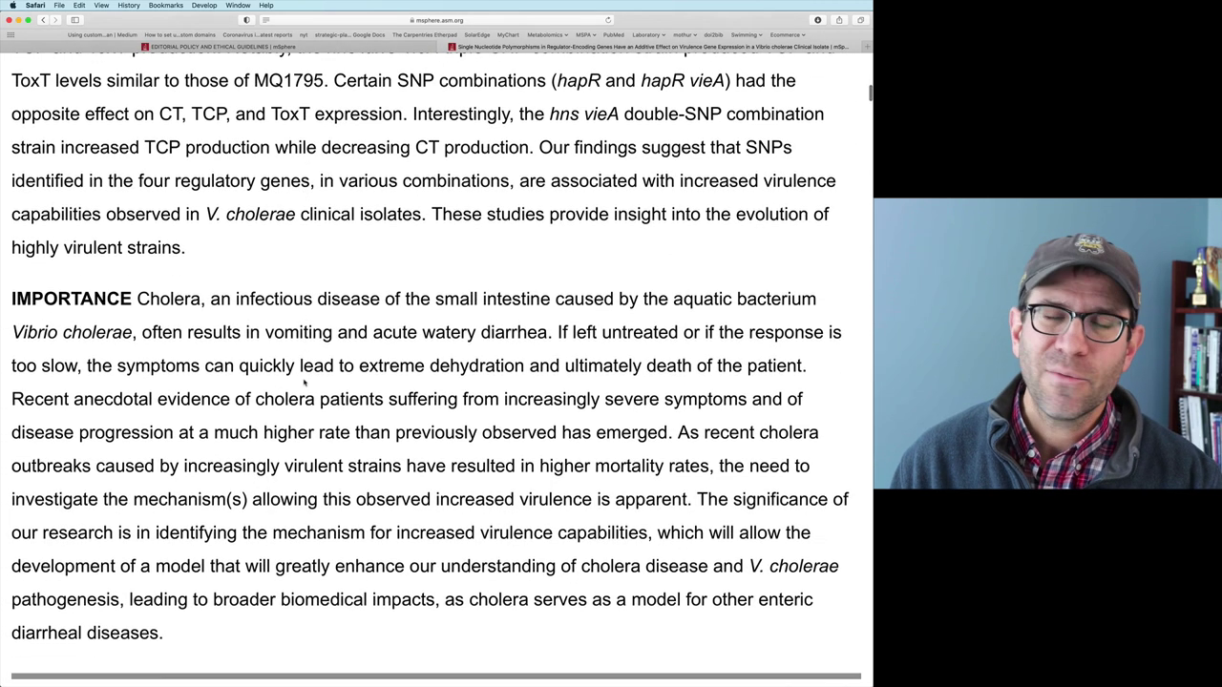
scroll(306, 382, "down", 2)
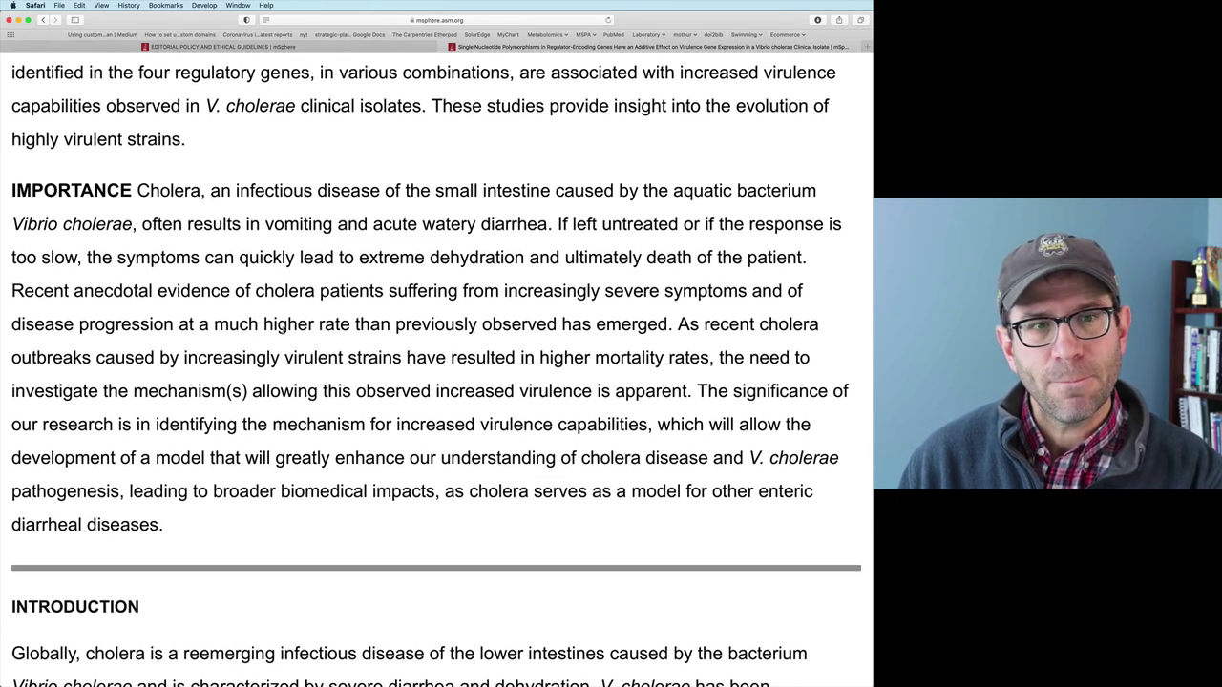
Highlight the background sentences at the start of the Importance paragraph, beginning at "Cholera, an infectious disease", and clear the selection.
left_click_drag(134, 212, 459, 337)
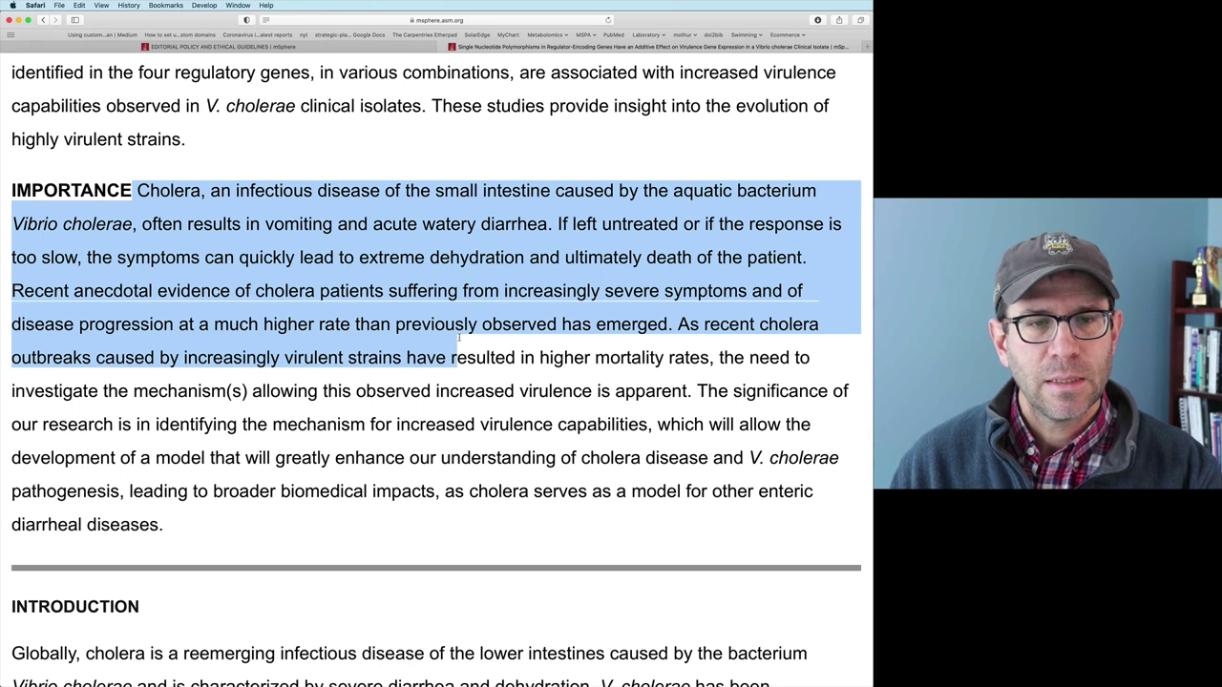
left_click(459, 337)
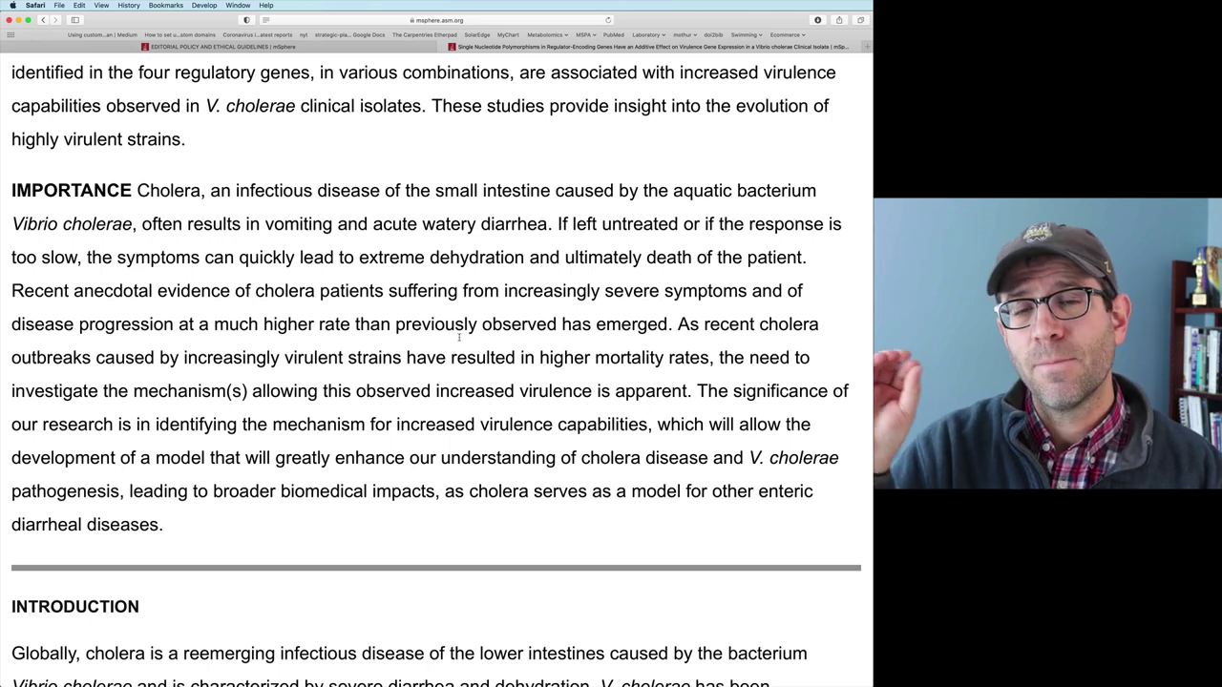
scroll(496, 367, "up", 1)
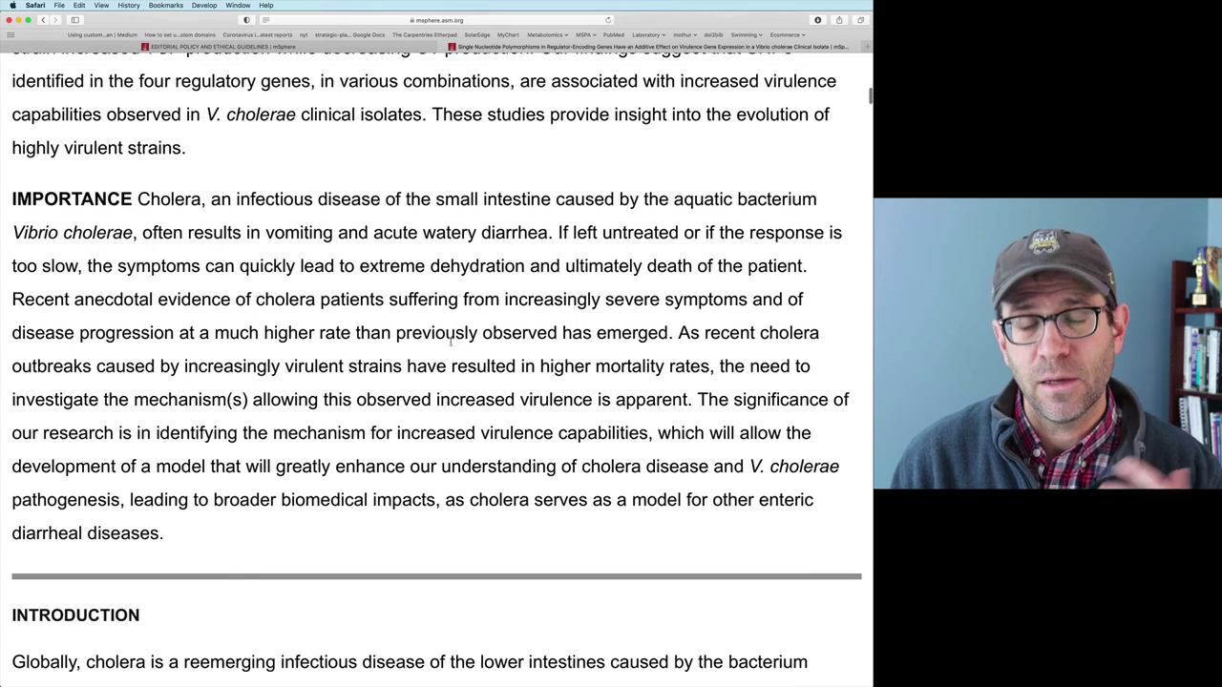
Highlight the last sentence of the Importance paragraph, starting with "The significance of our research", and compare it with the surrounding text.
left_click_drag(693, 402, 232, 526)
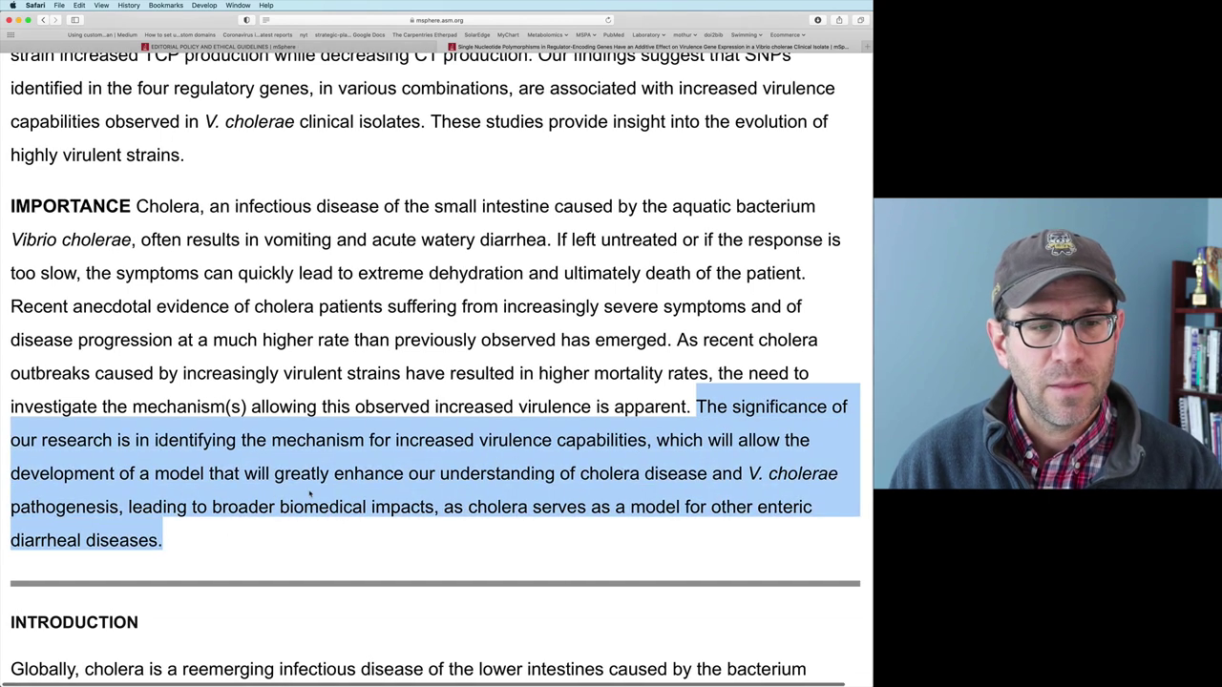
scroll(318, 497, "down", 2)
scroll(319, 482, "down", 5)
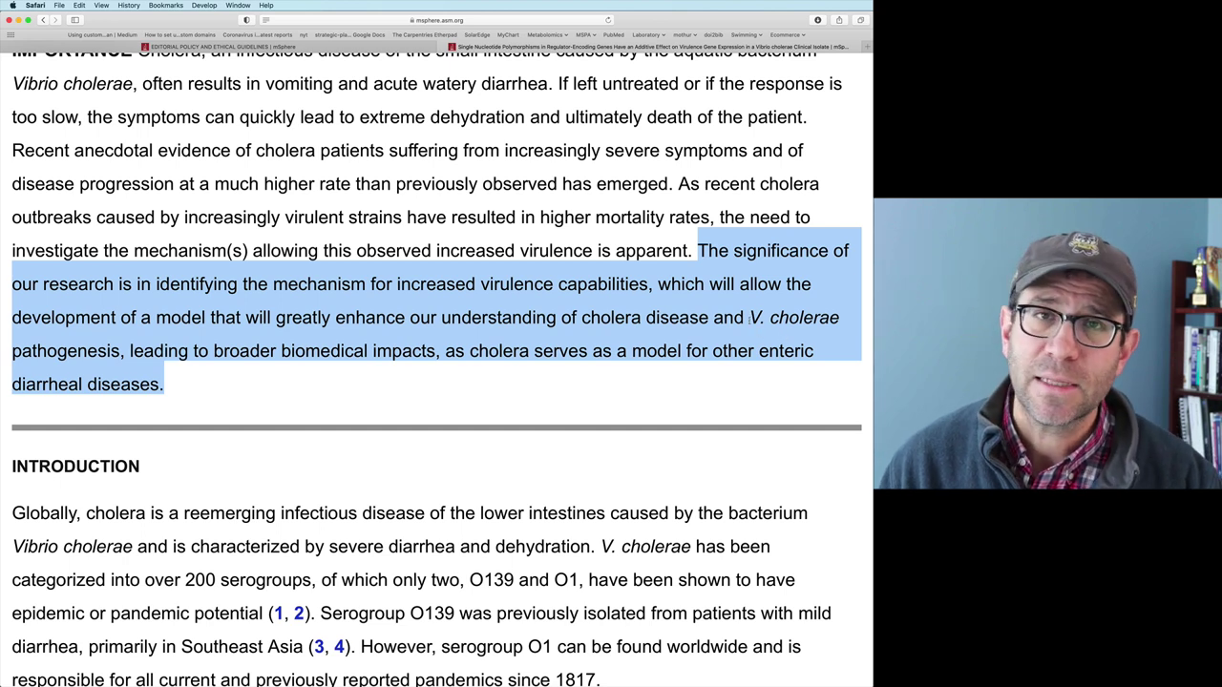
scroll(747, 318, "right", 1)
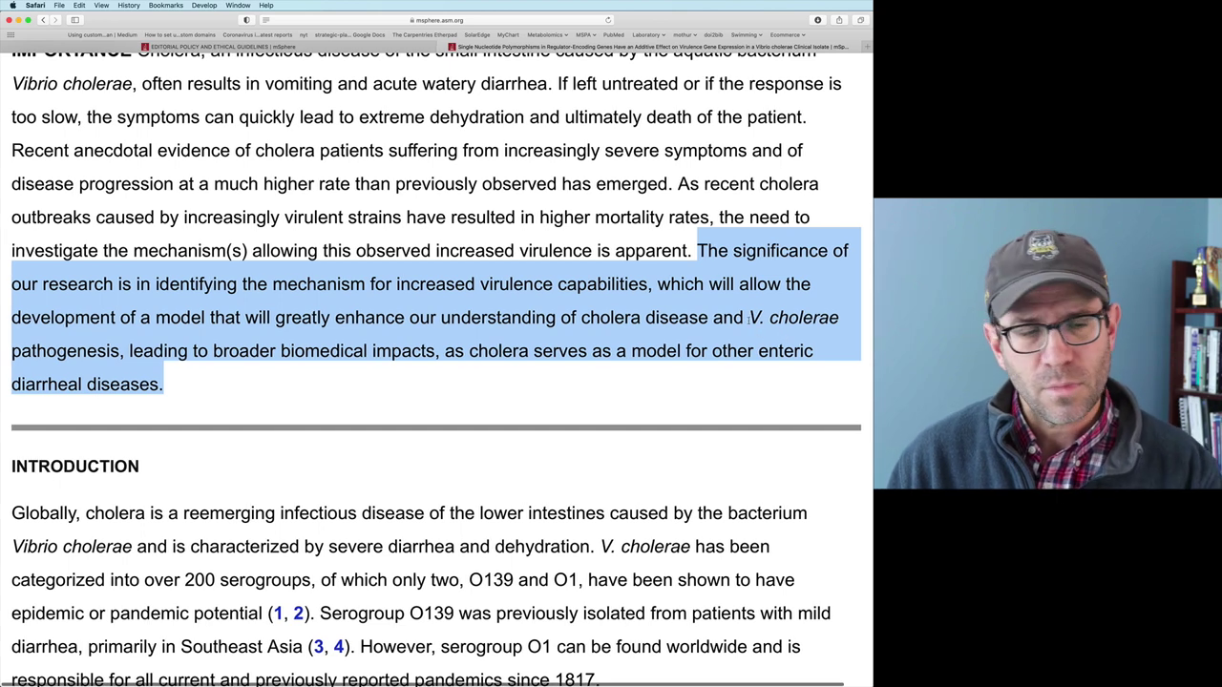
scroll(405, 239, "up", 1)
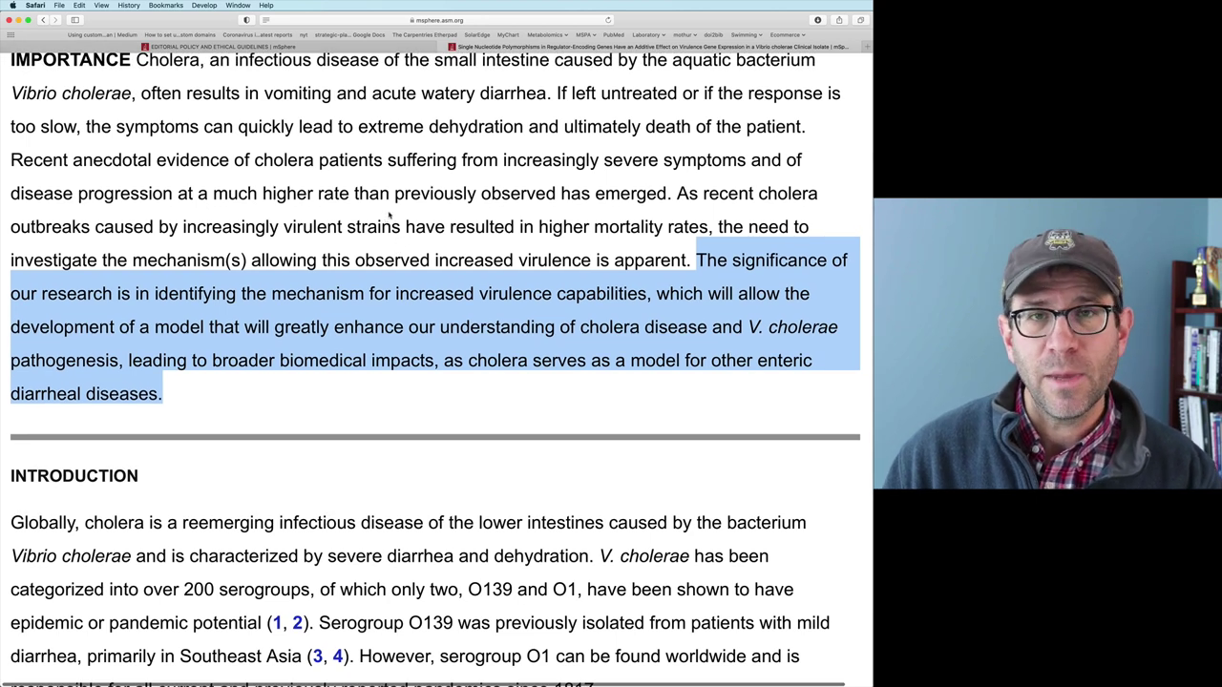
Restore the minimized nature-summary-paragraph.pdf window and bring the whole annotated example paragraph into view.
mouse_move(3, 676)
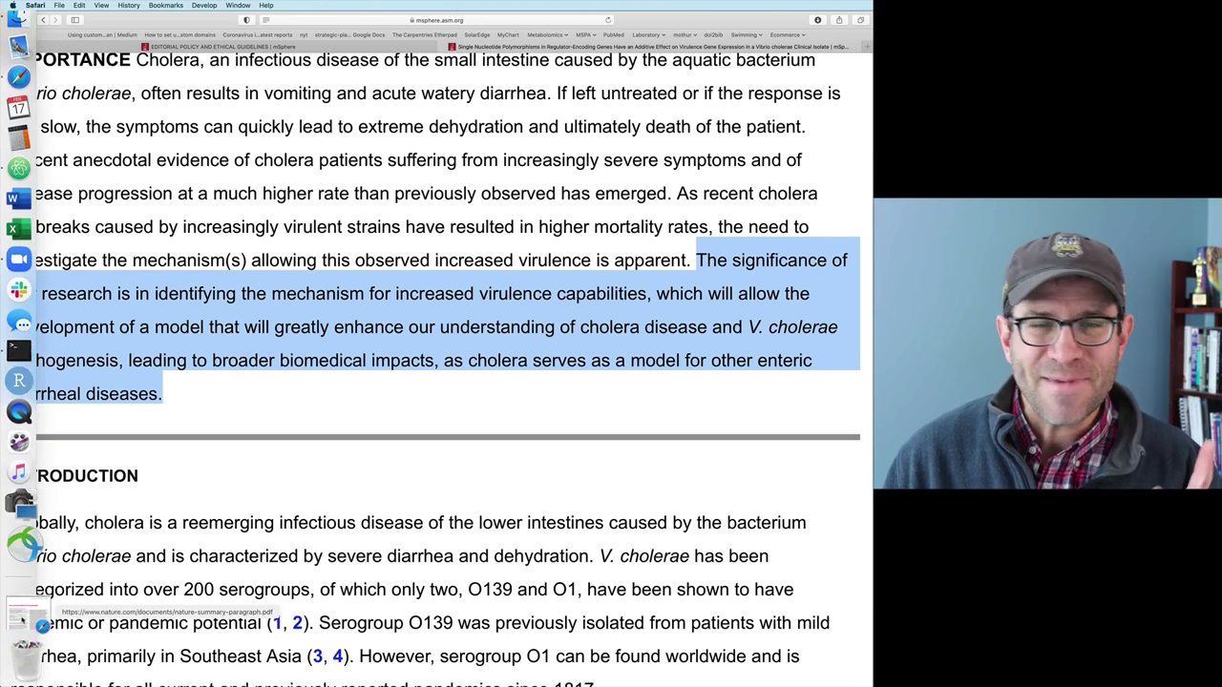
left_click(27, 619)
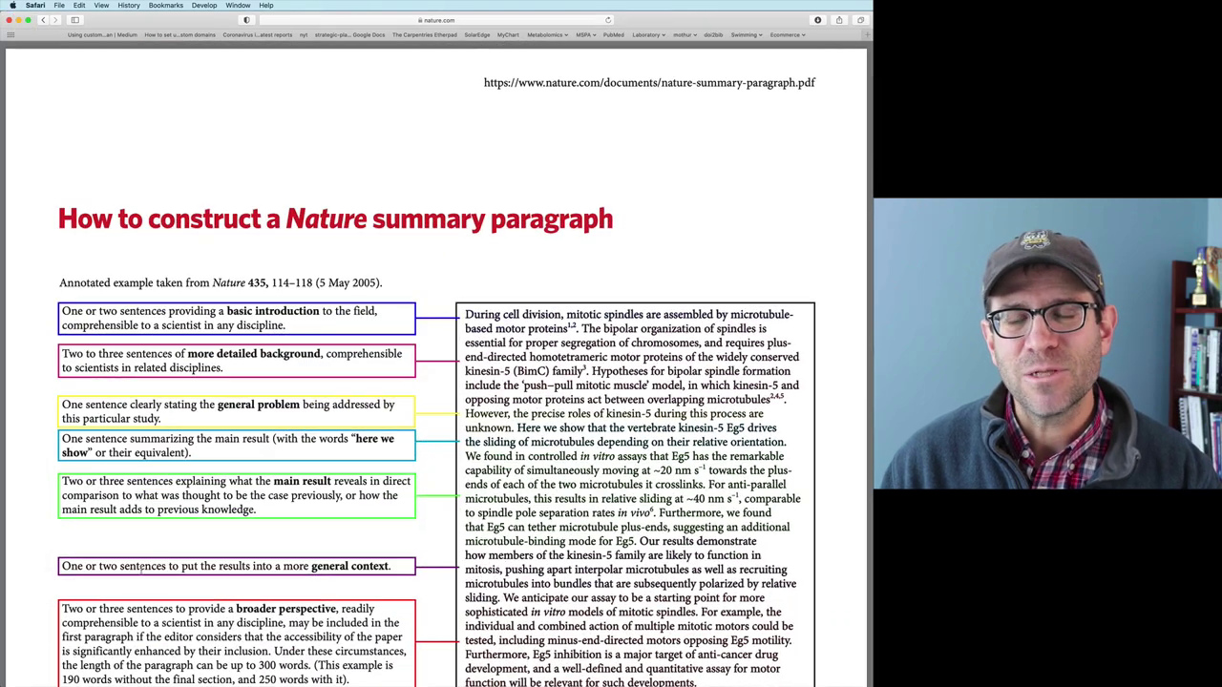
scroll(170, 351, "down", 3)
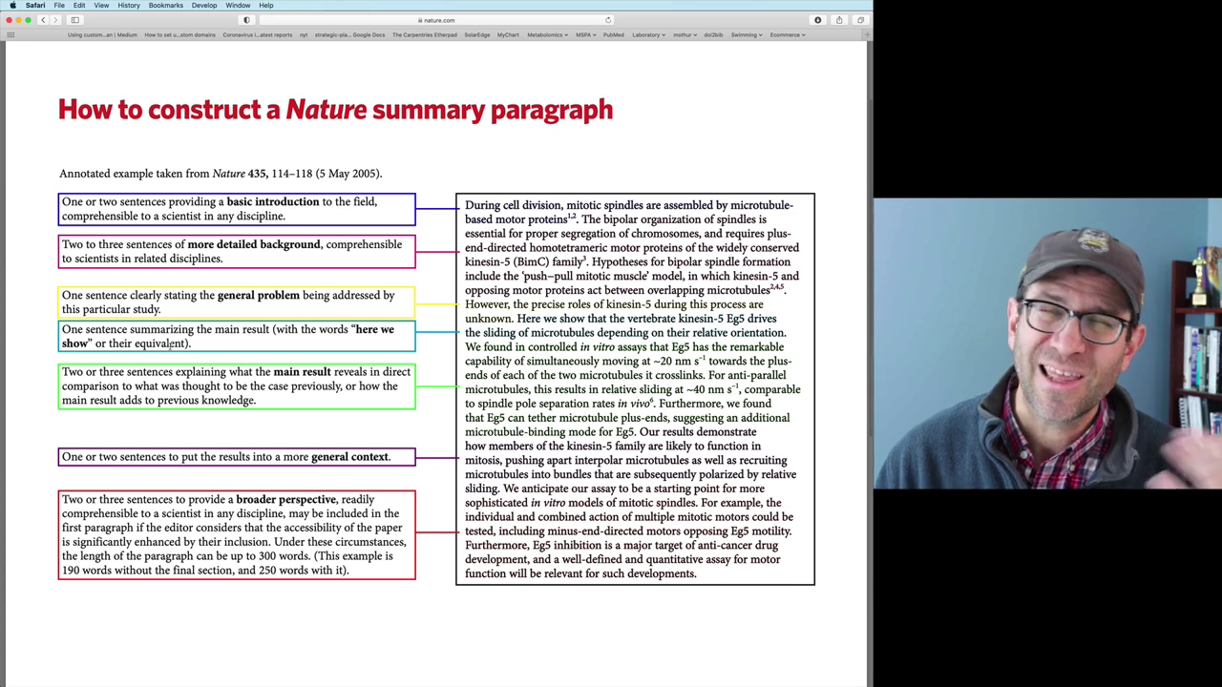
scroll(172, 346, "down", 1)
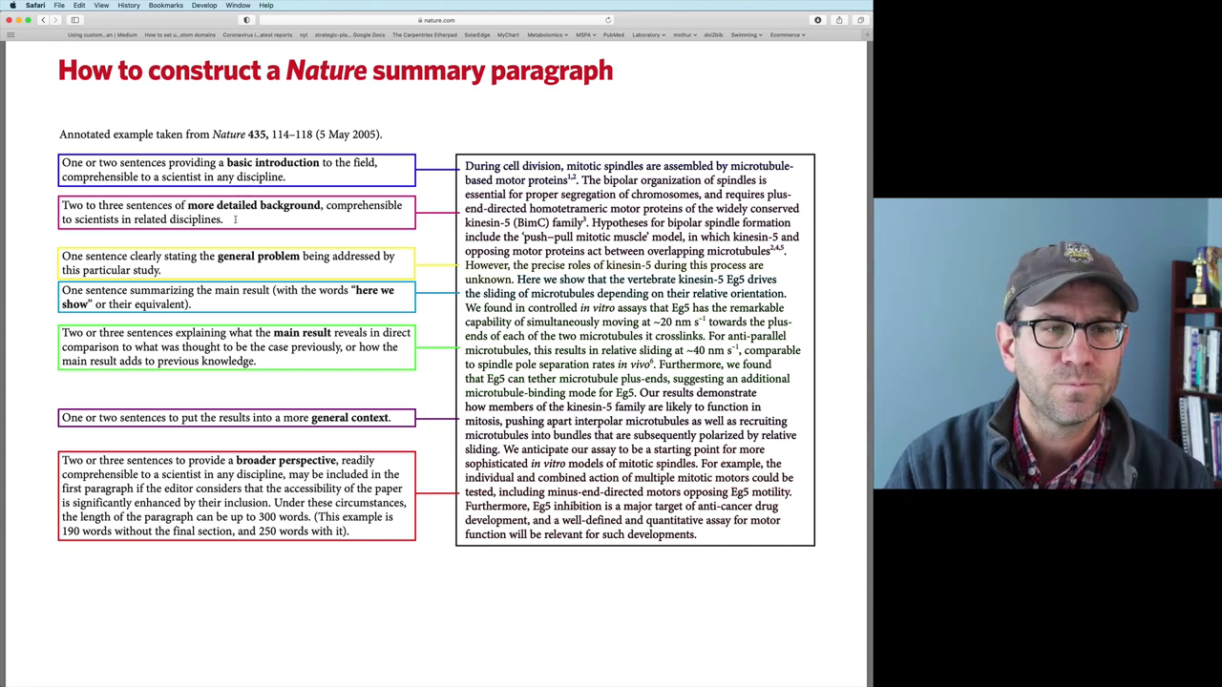
Highlight the annotation about one sentence stating the general problem in the Nature guide, and clear the selection.
left_click_drag(66, 255, 162, 270)
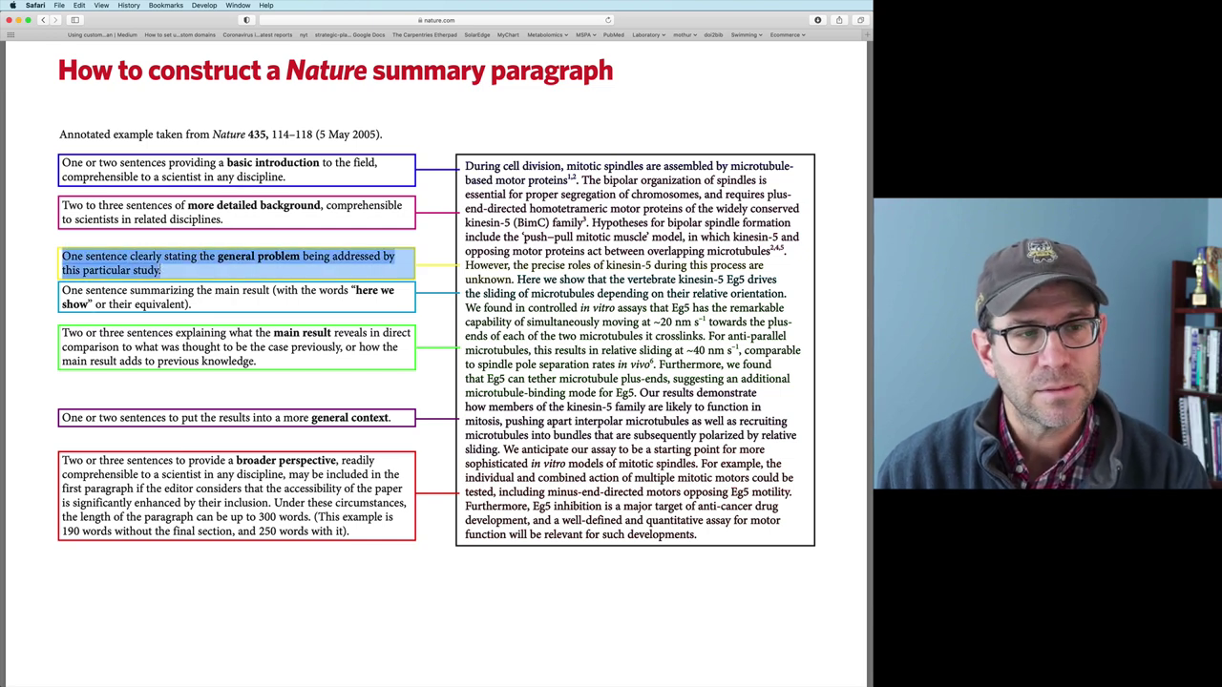
left_click(162, 270)
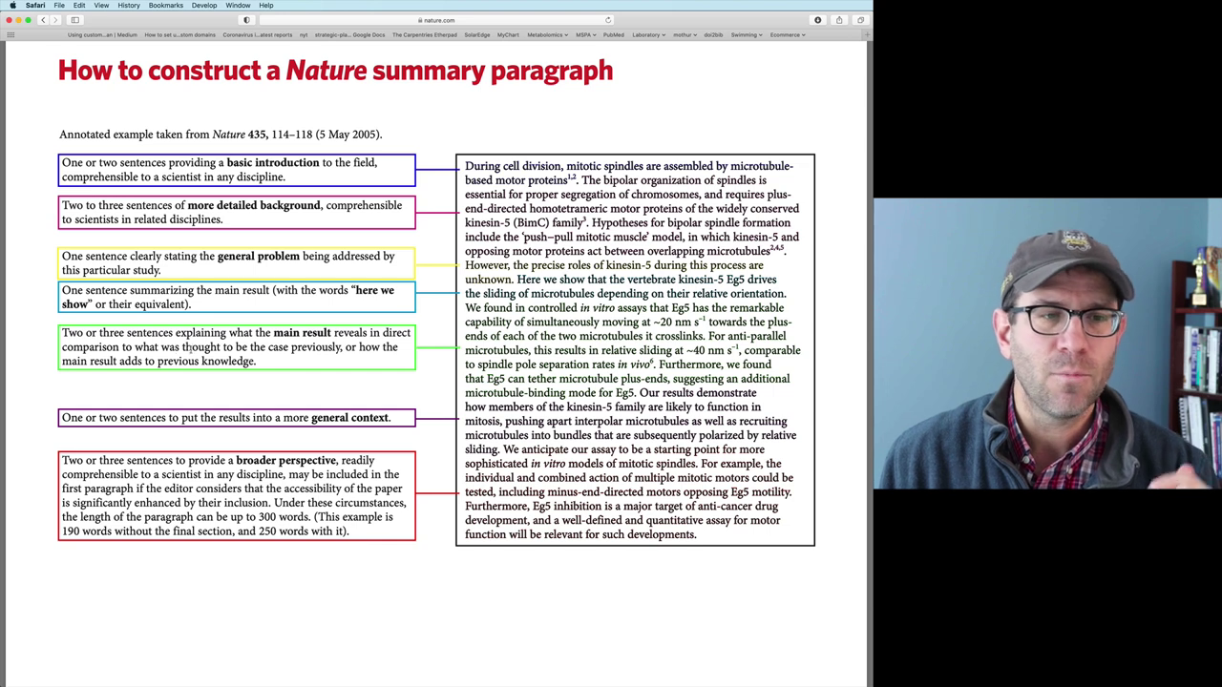
scroll(298, 353, "up", 1)
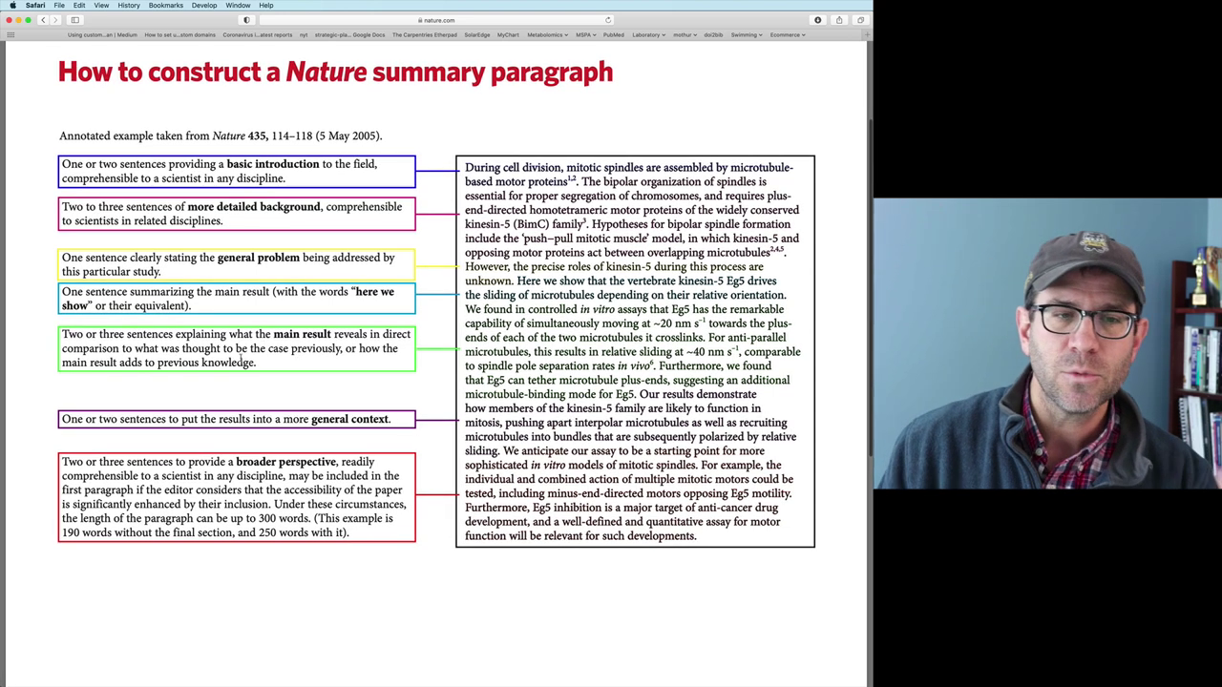
Highlight the Nature guide's annotations about a more general context and a broader perspective, clearing each selection.
scroll(256, 355, "down", 1)
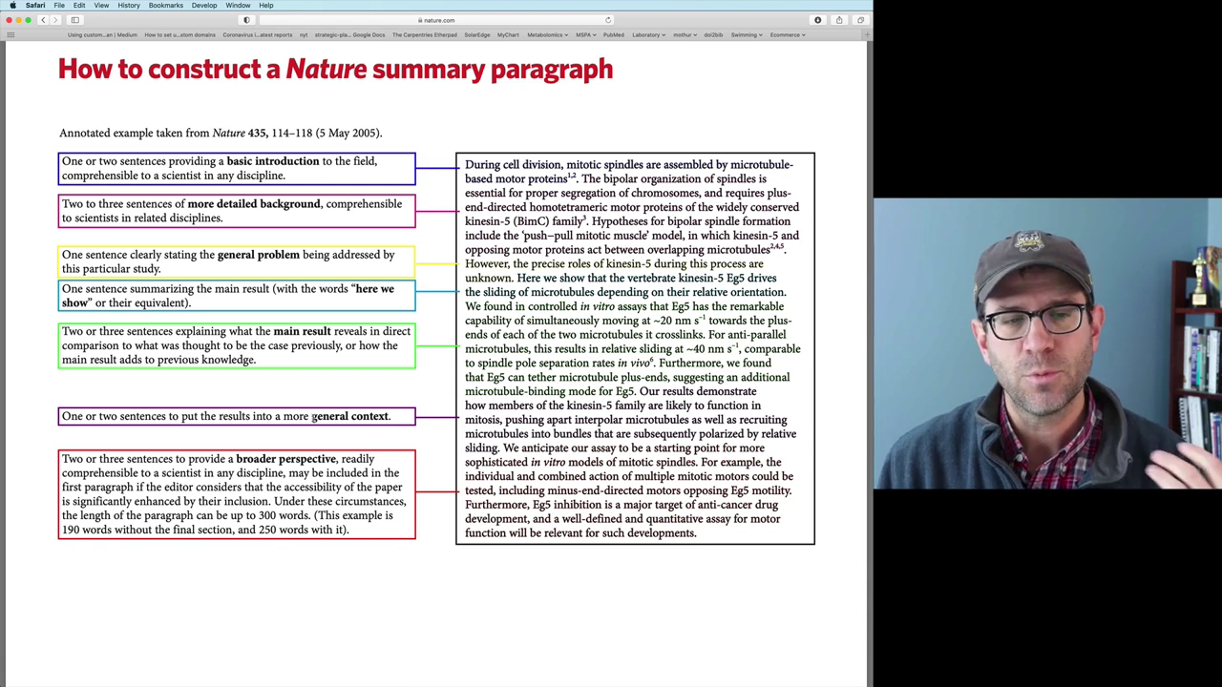
scroll(338, 408, "up", 1)
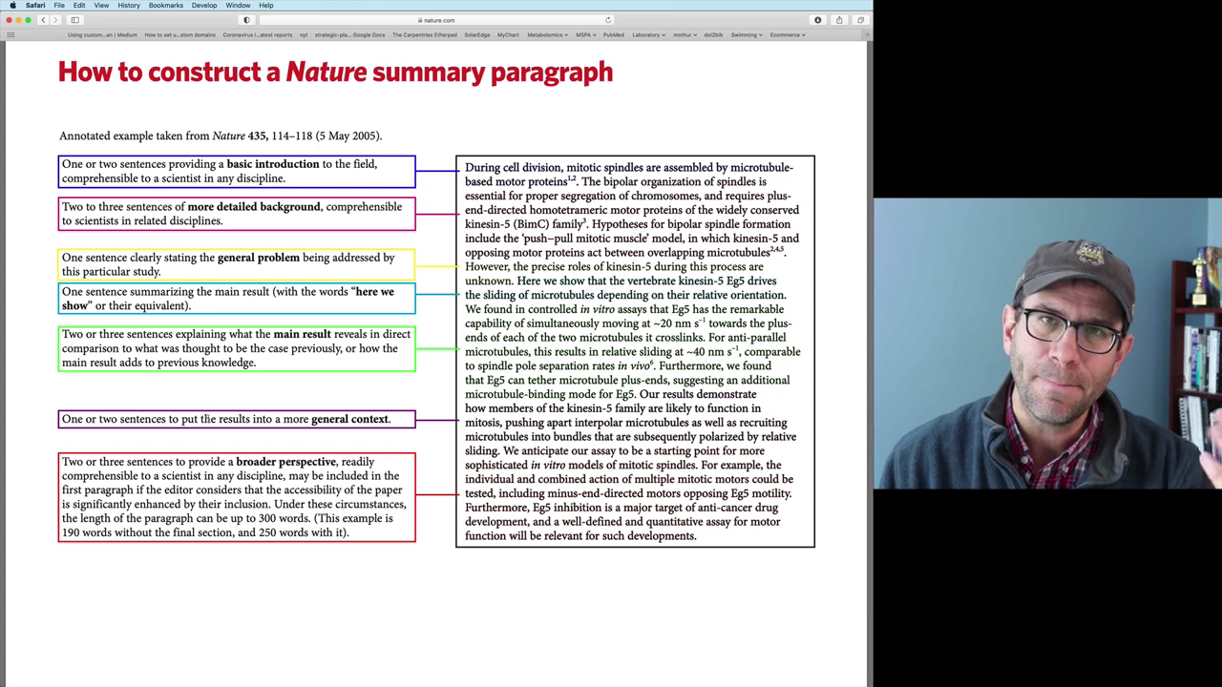
triple_click(69, 415)
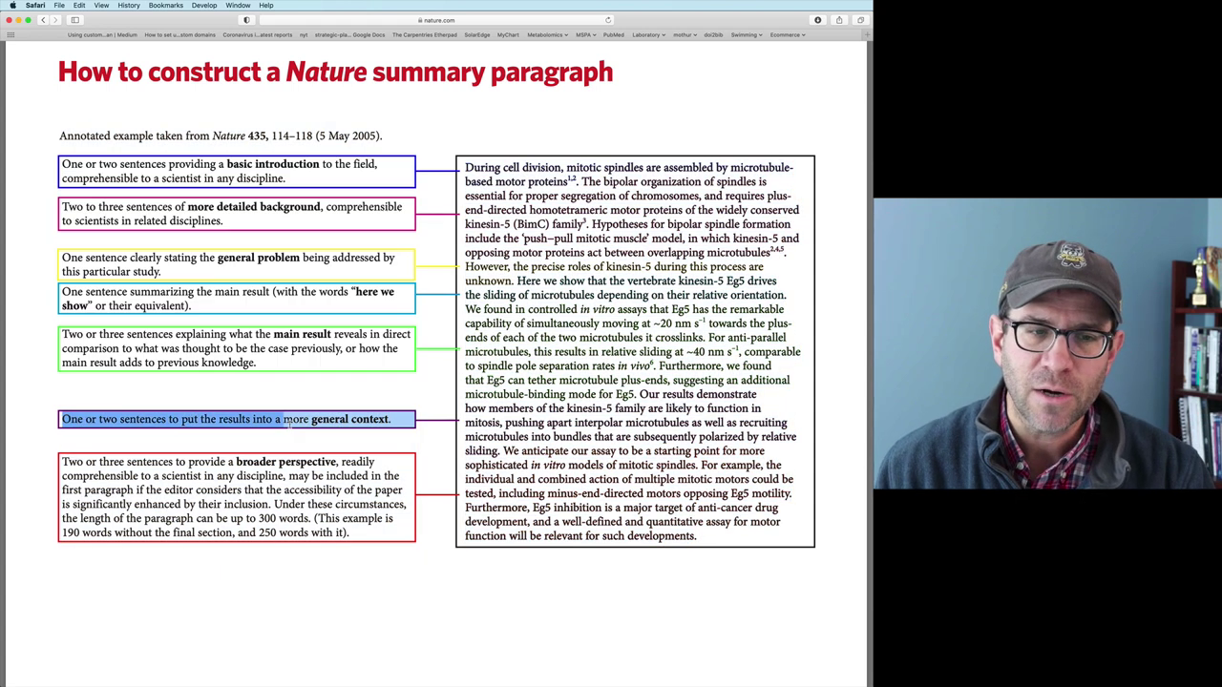
left_click(287, 421)
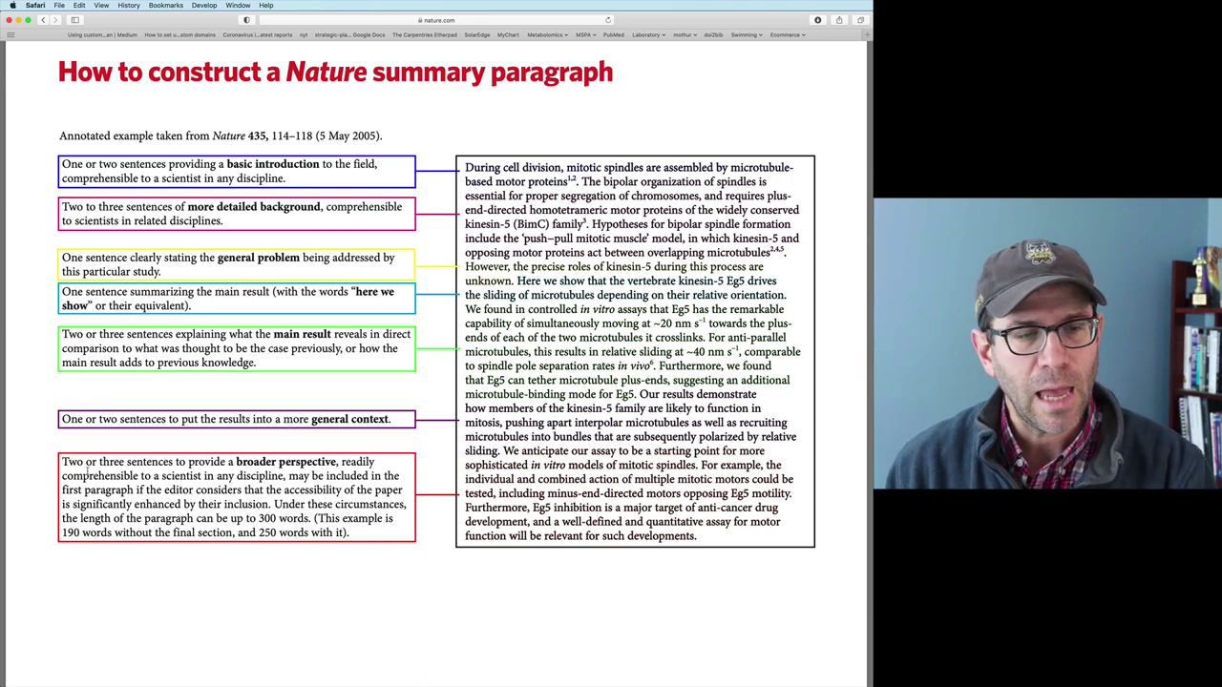
left_click_drag(67, 463, 277, 489)
left_click(276, 489)
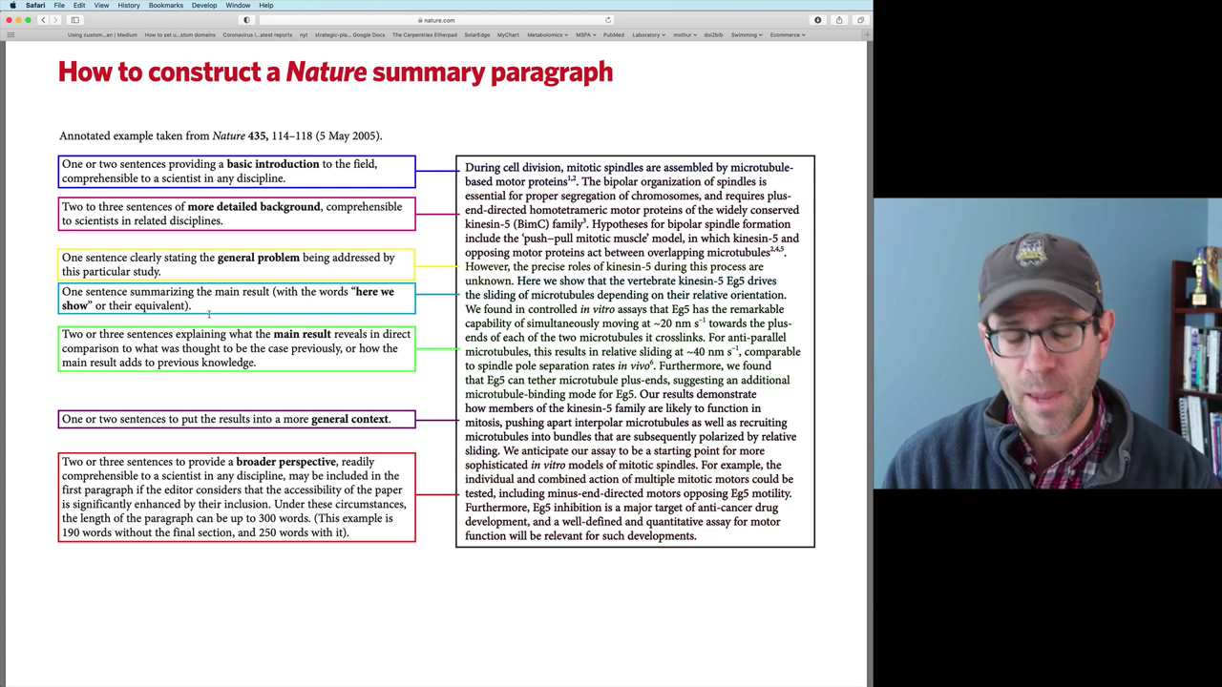
Switch to Terminal and go to the project directory with the rrn shortcut command.
key("super+Tab")
key("super+Tab")
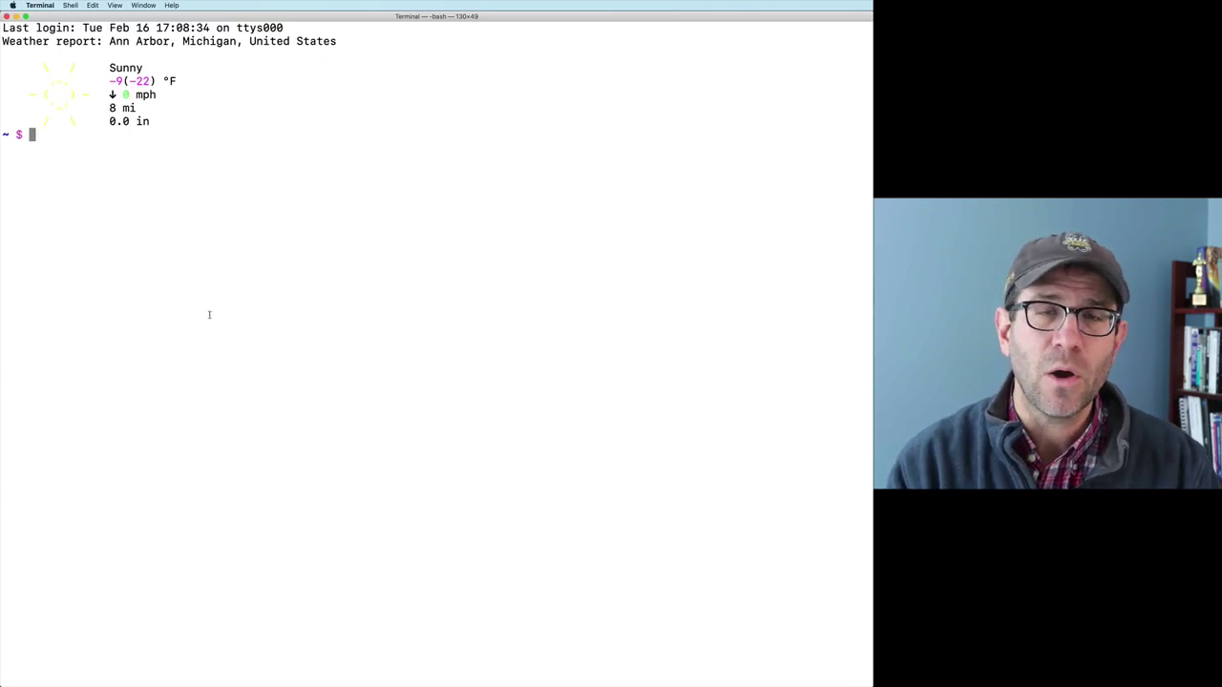
type("rrn")
key("Return")
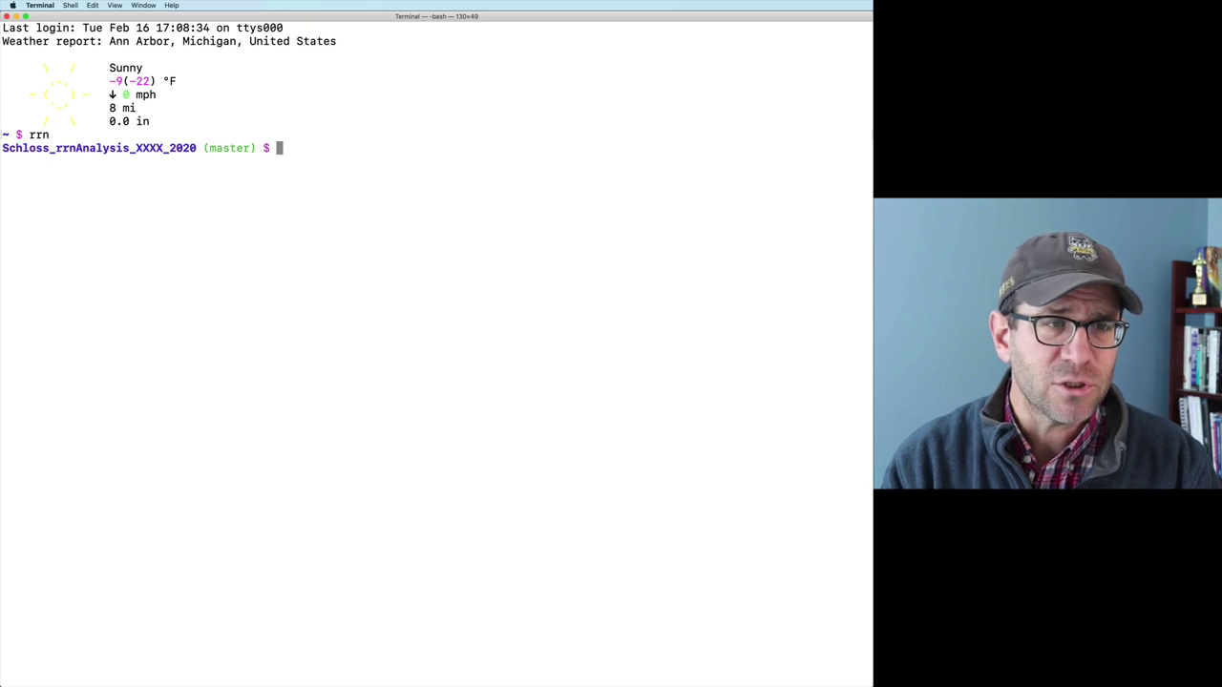
Open submission/manuscript.Rmd in Atom from the command line.
type("atom ")
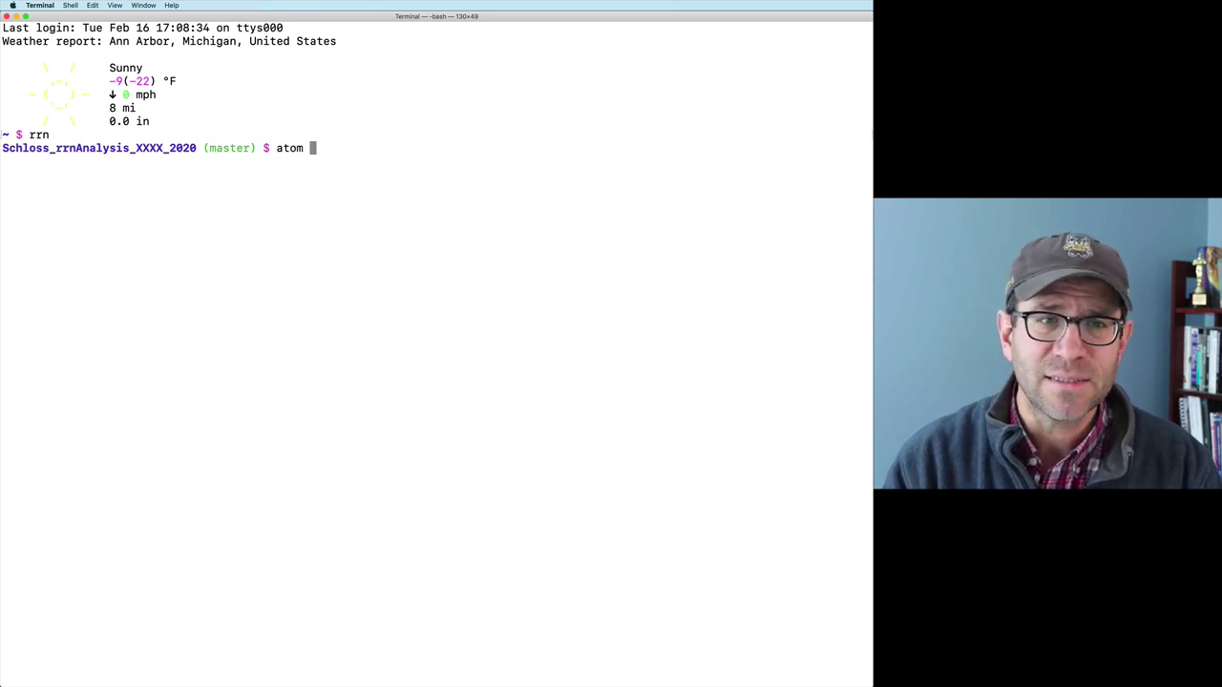
type("sum")
key("Tab")
type("manu")
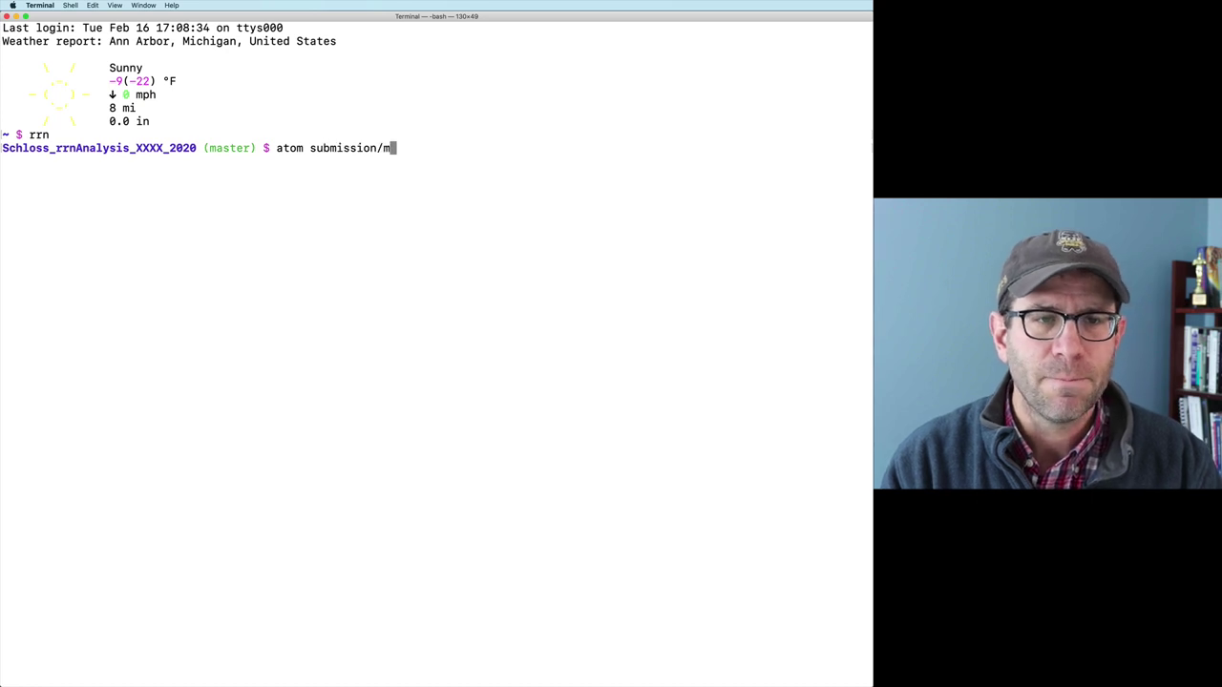
key("Tab")
type("Rmd")
key("Return")
Paste the Nature summary paragraph prompts as an outline on new lines beneath the "Abstract (250 words)" heading.
scroll(178, 146, "down", 4)
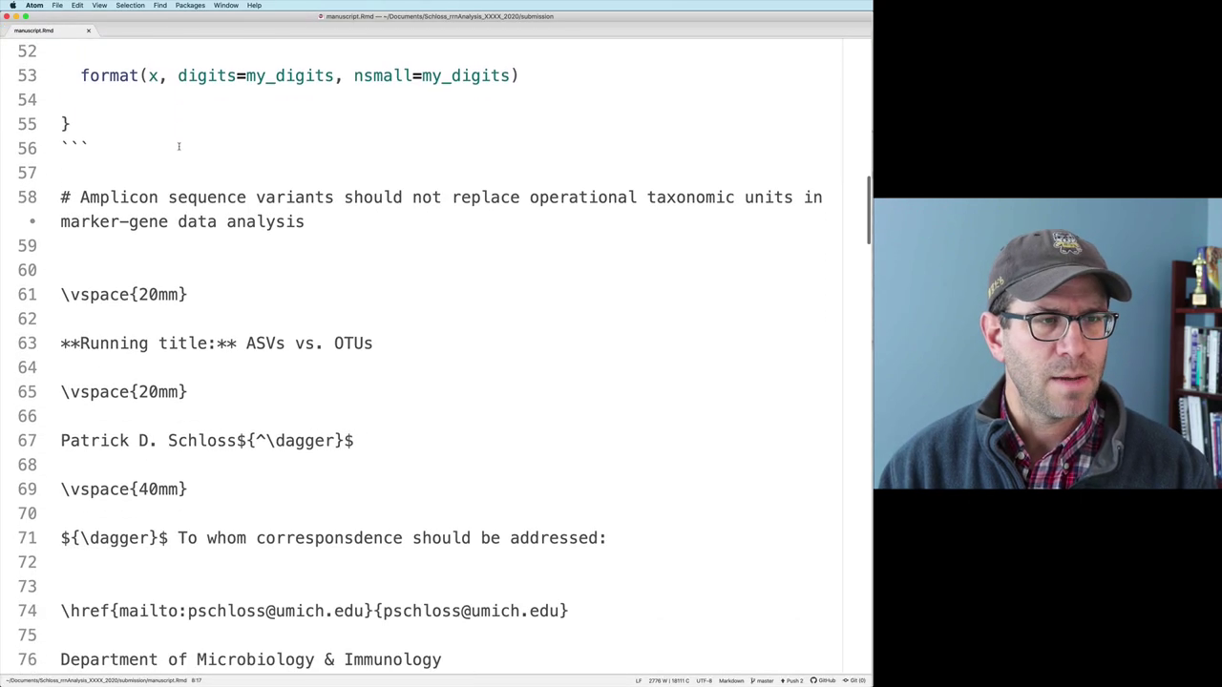
scroll(178, 146, "down", 10)
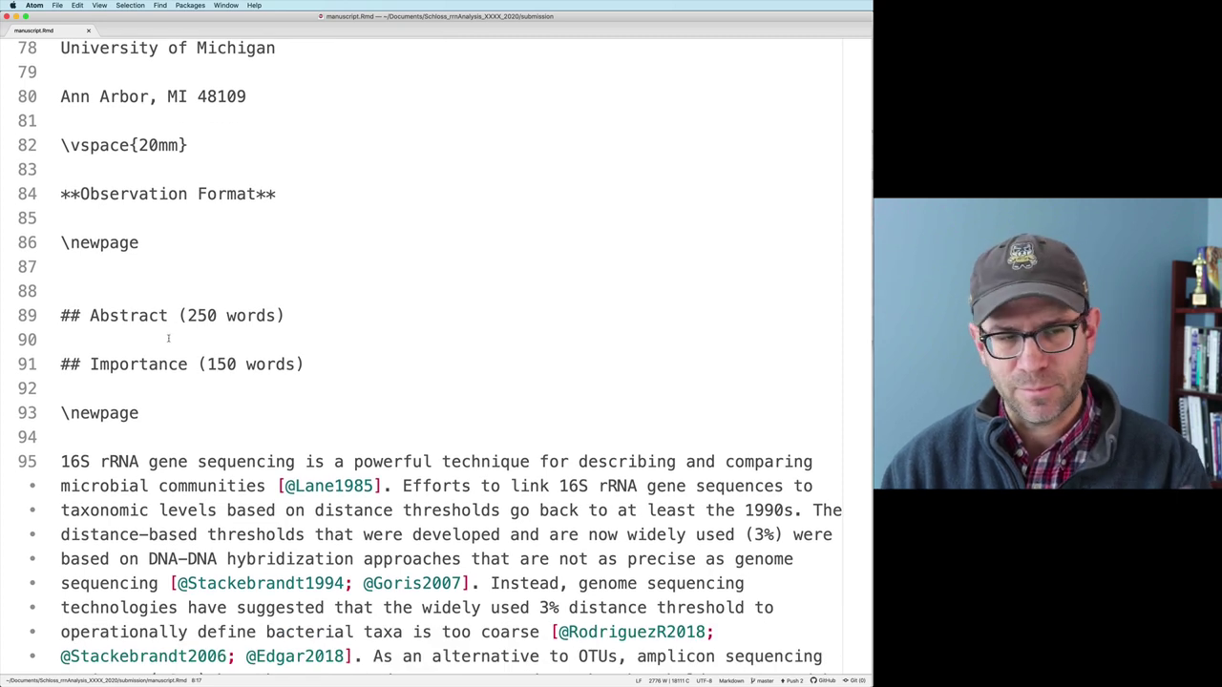
key("Return")
key("Return")
key("Return")
key("Up")
key("Up")
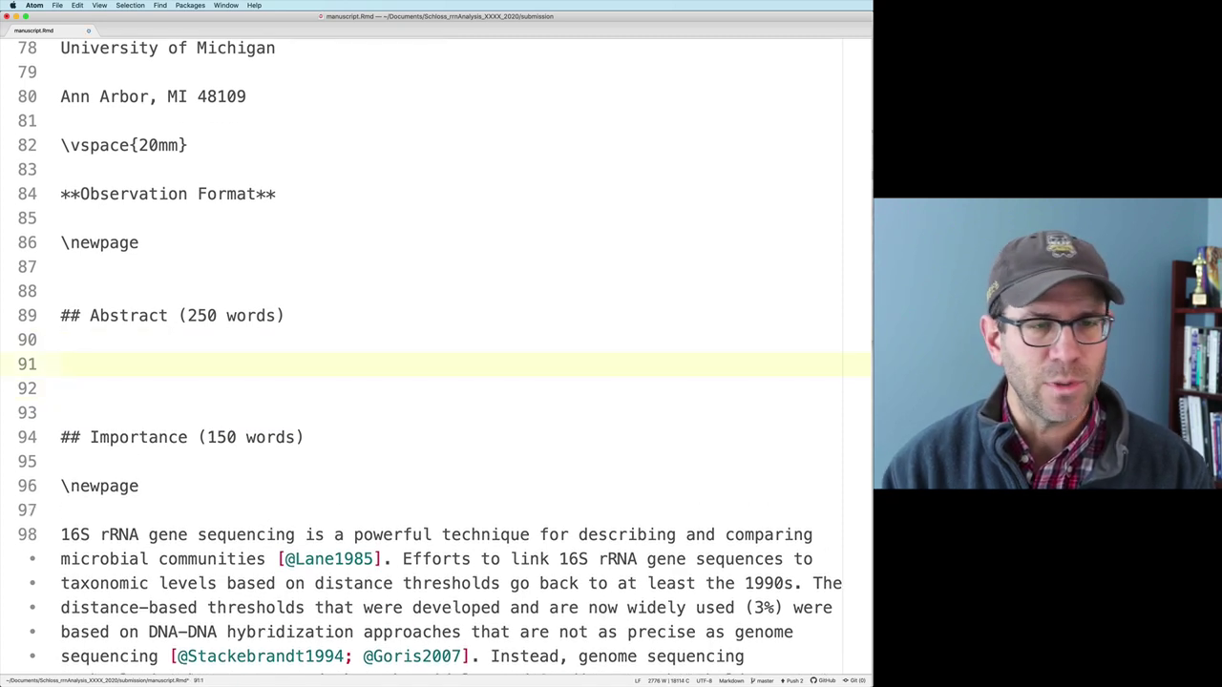
key("super+v")
scroll(193, 323, "up", 10)
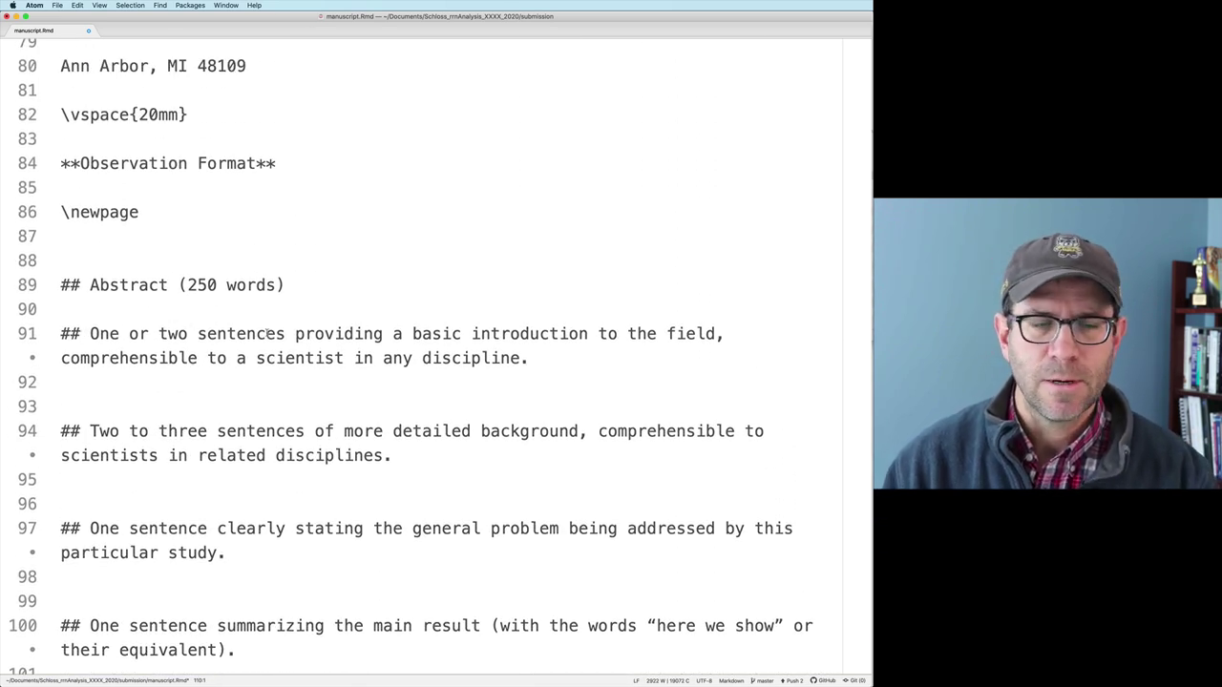
Move the "Two or three sentences to provide a broader perspective" prompt from the Abstract outline to beneath the "Importance (150 words)" heading.
scroll(324, 374, "down", 10)
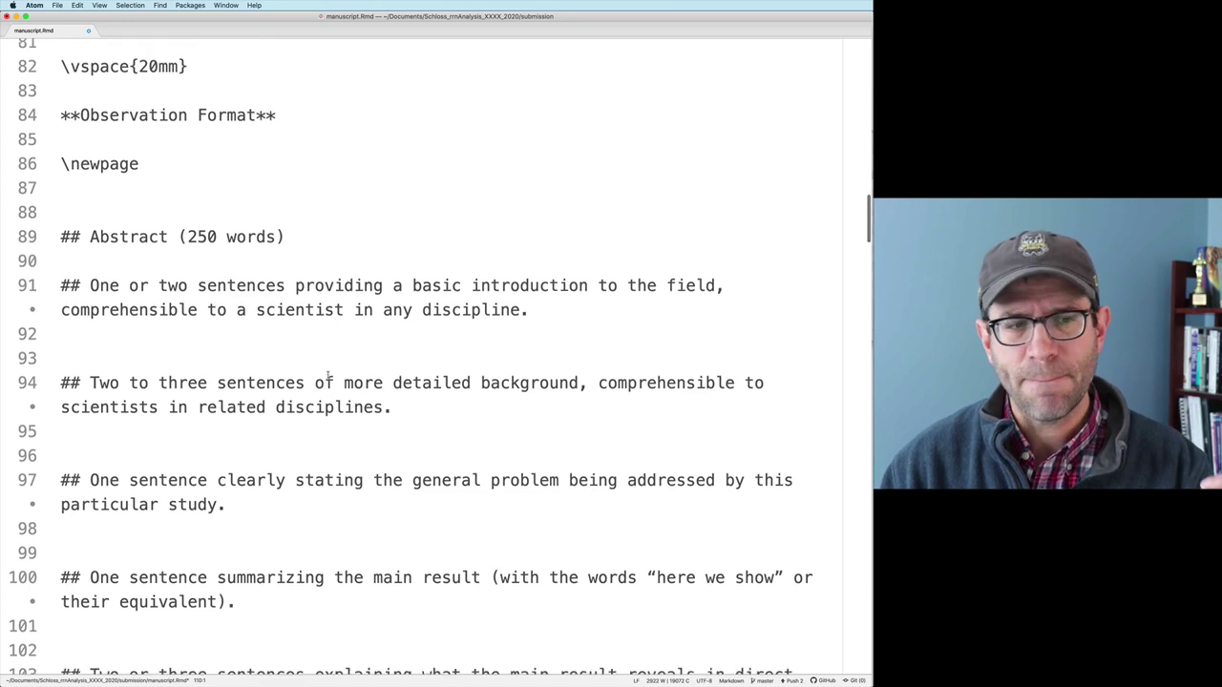
scroll(328, 373, "down", 4)
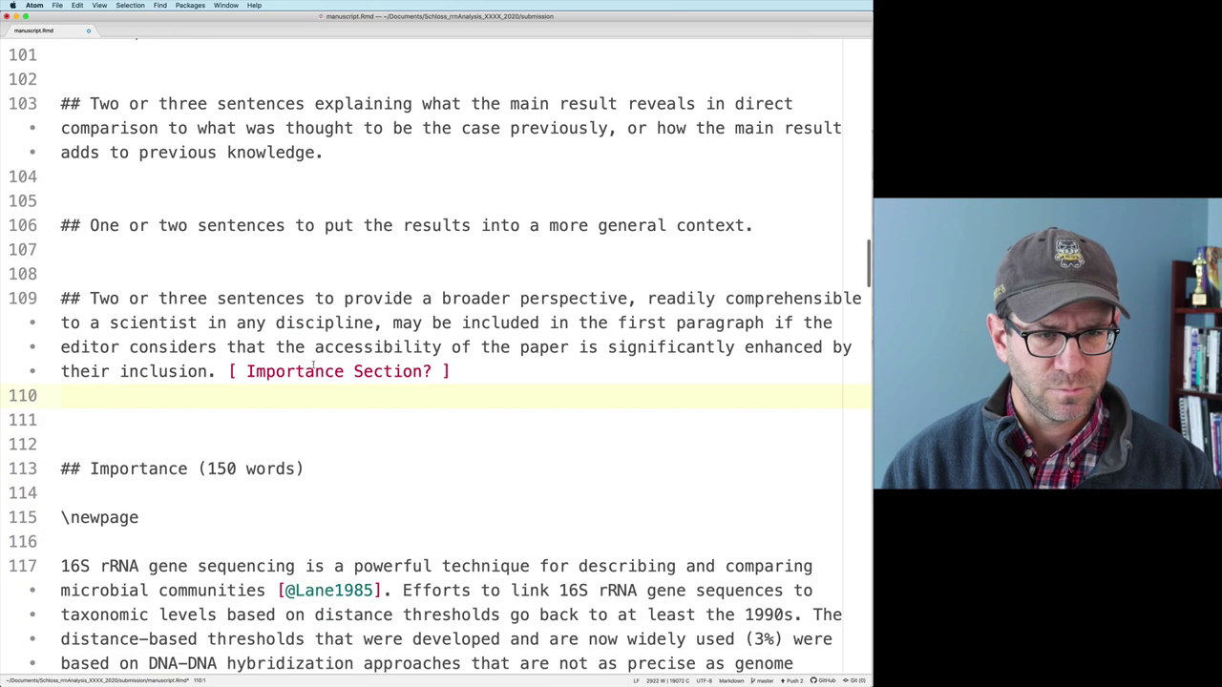
triple_click(282, 347)
key("super+c")
key("BackSpace")
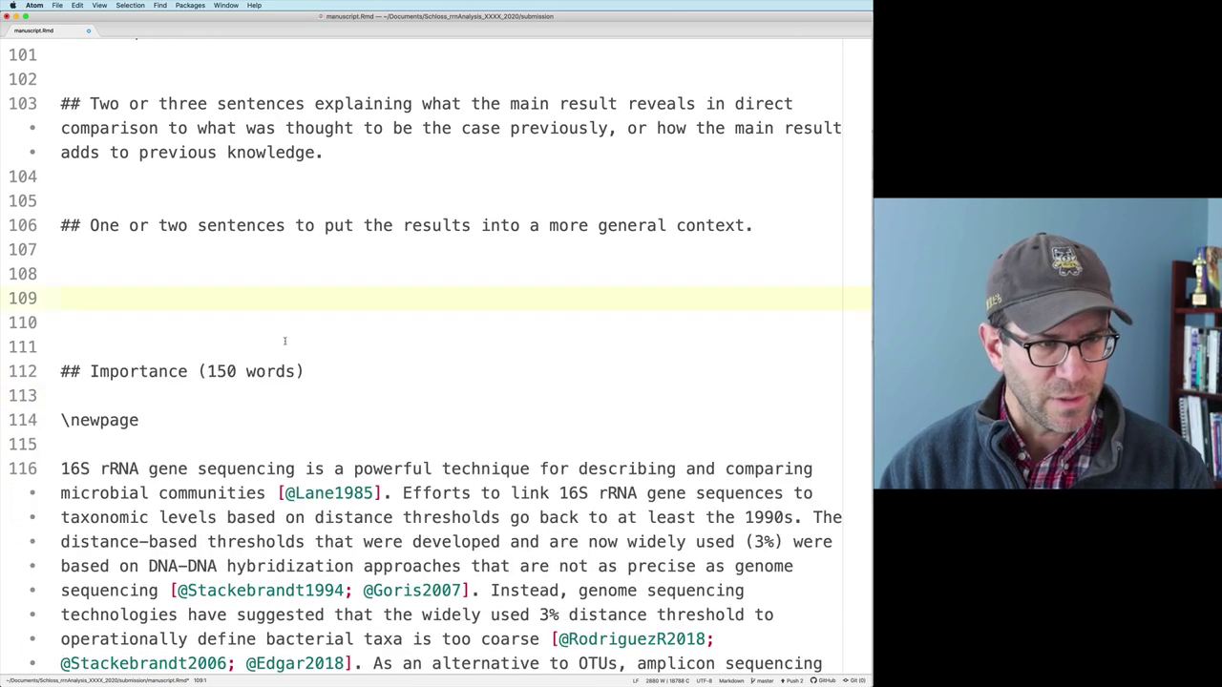
key("Down")
key("Down")
key("Down")
key("Down")
key("Return")
key("super+v")
key("Return")
Review the Abstract outline, highlighting the prompts on basic introduction, more detailed background and the general problem.
scroll(322, 215, "up", 6)
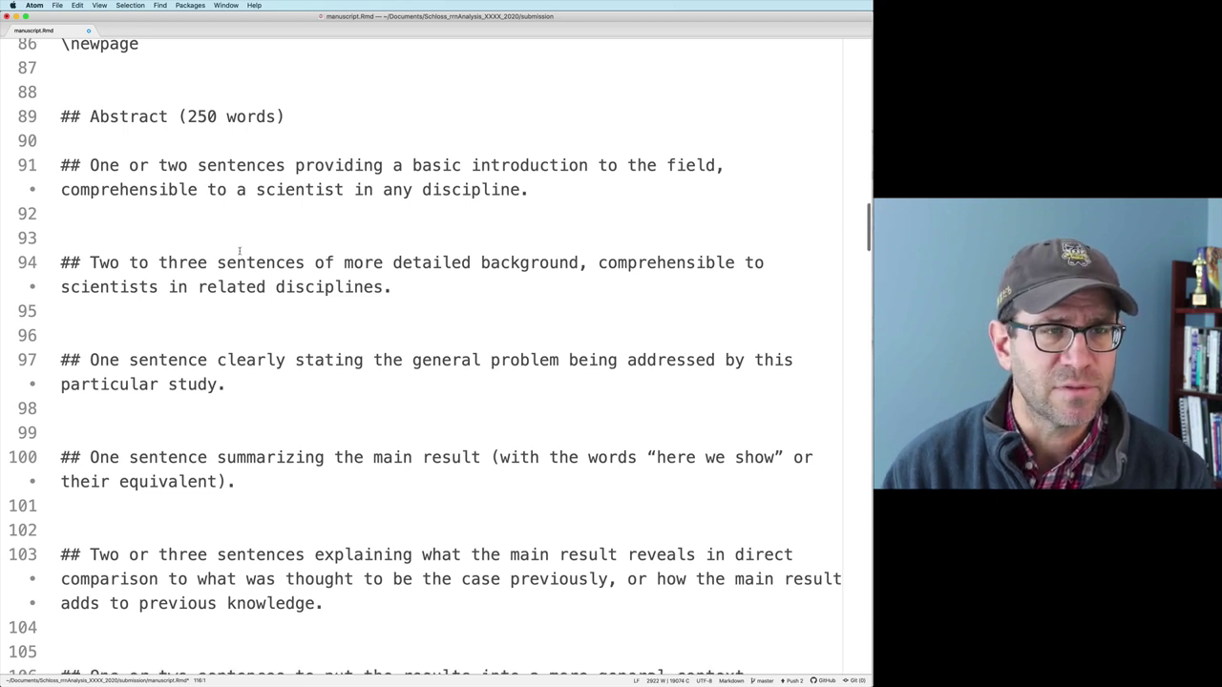
scroll(240, 247, "down", 2)
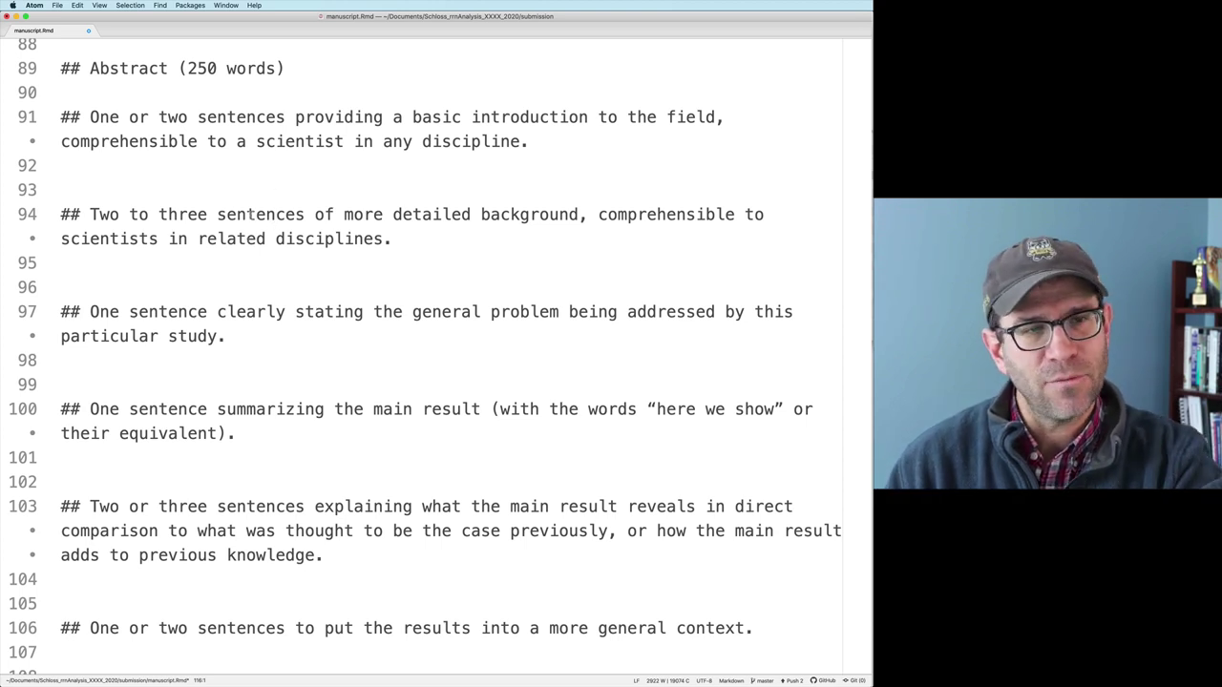
scroll(271, 507, "up", 1)
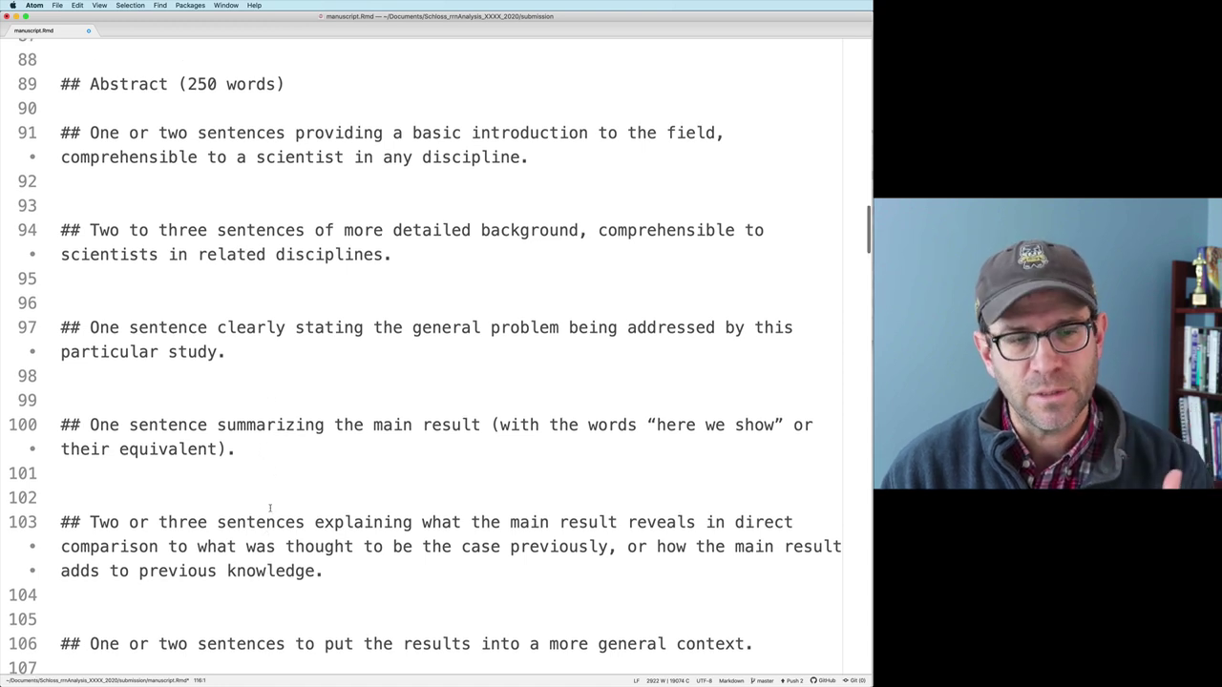
scroll(243, 638, "down", 1)
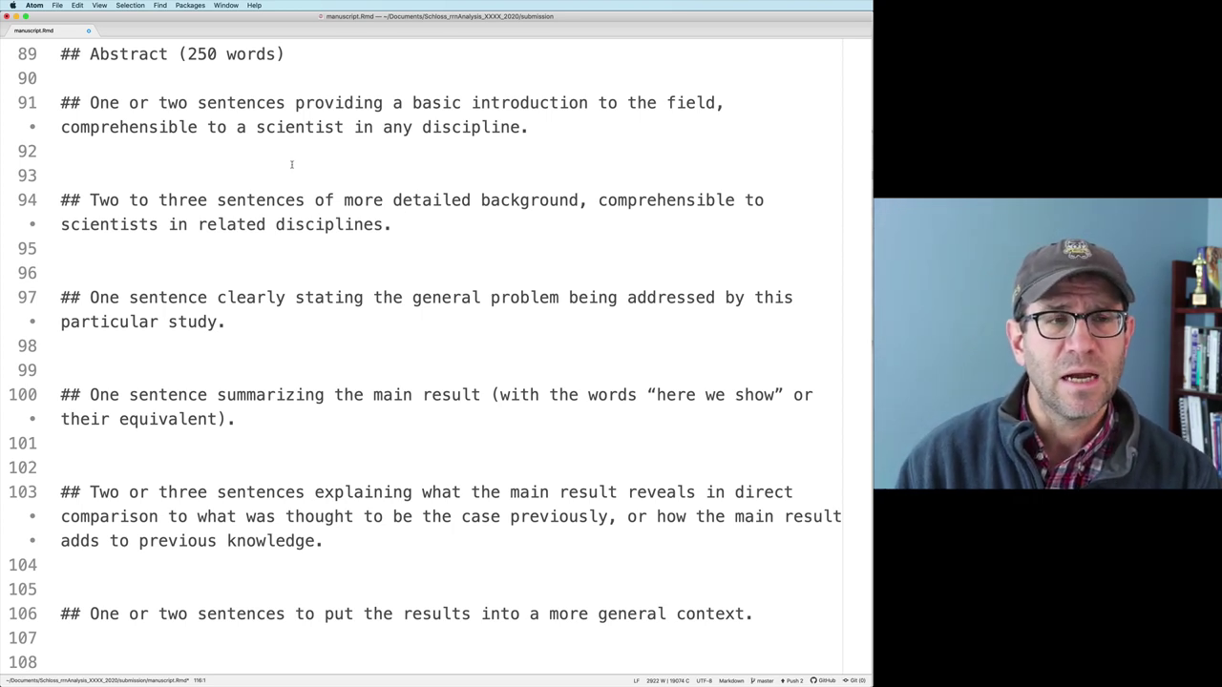
left_click_drag(241, 253, 61, 200)
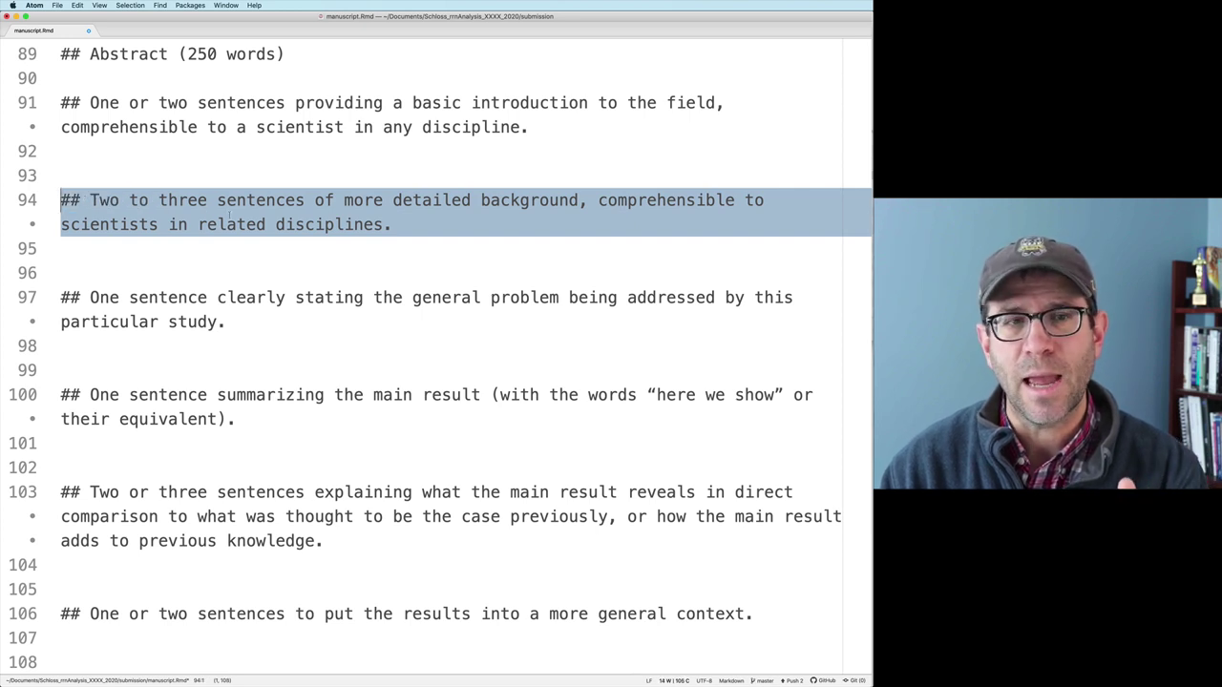
triple_click(214, 103)
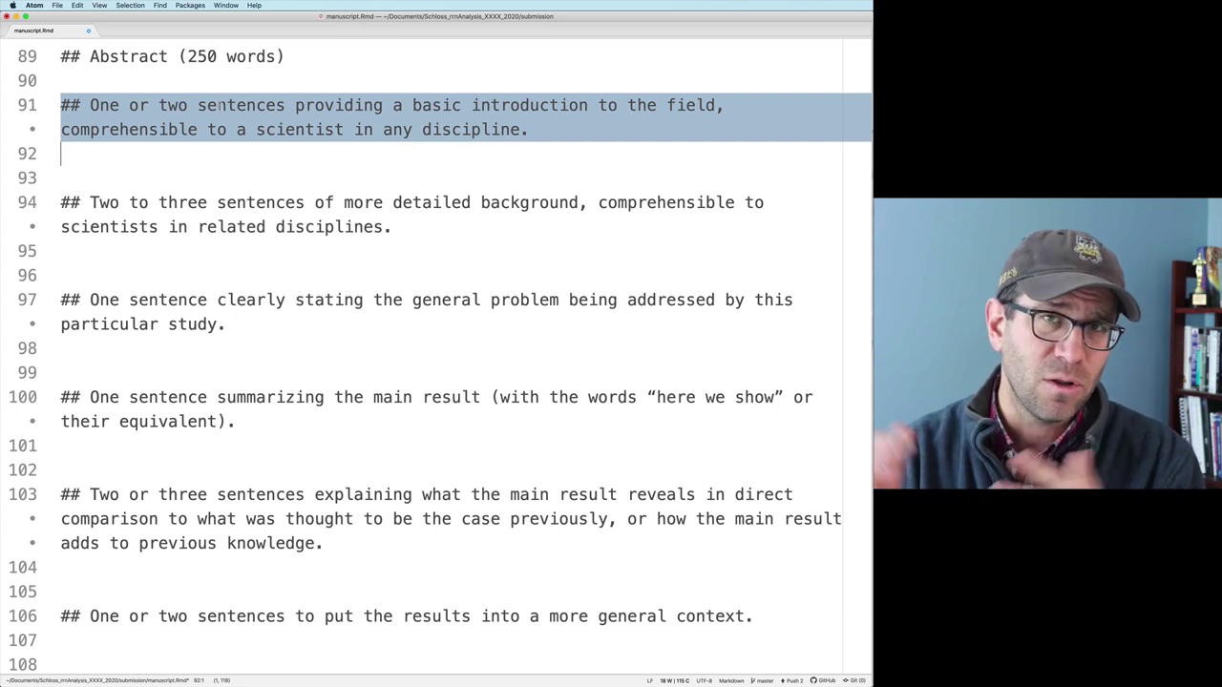
scroll(199, 158, "down", 1)
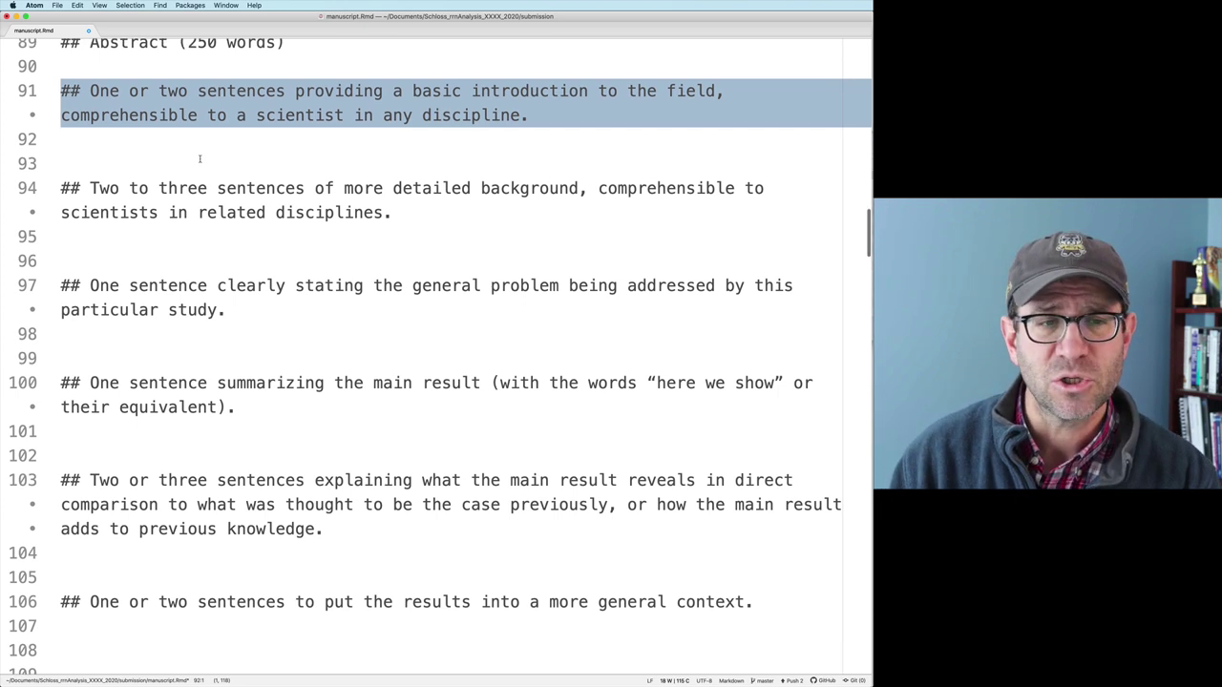
triple_click(169, 207)
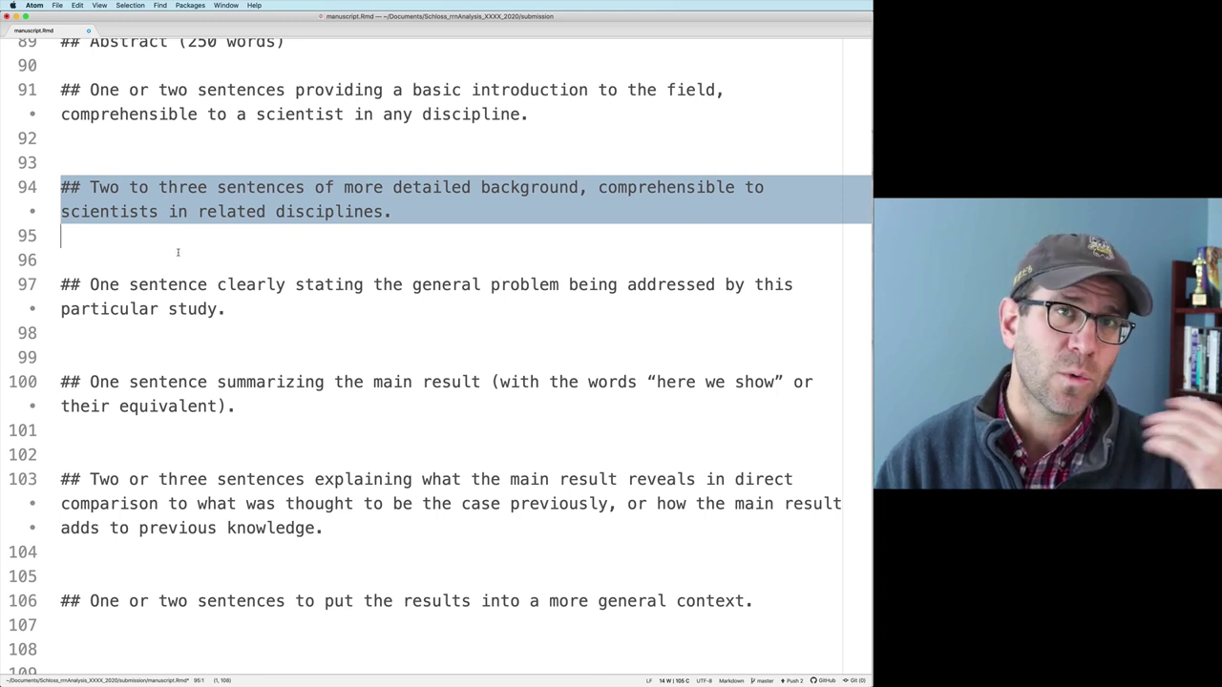
triple_click(174, 289)
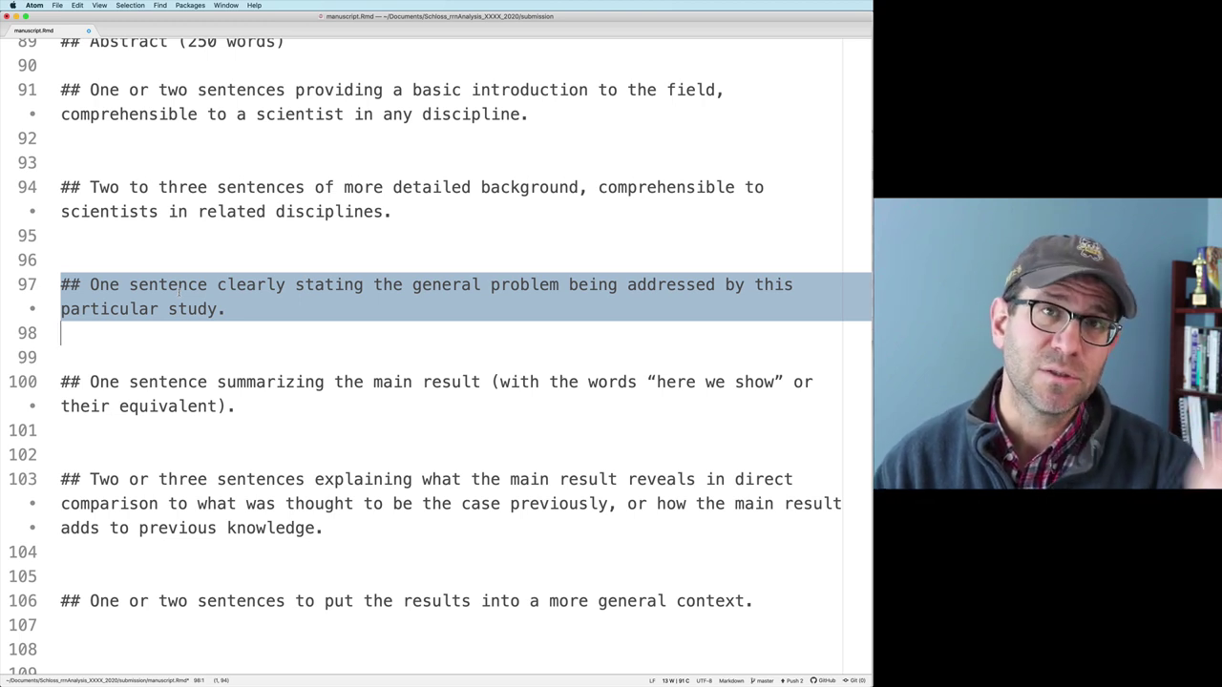
Highlight the outline prompt about one sentence summarizing the main result, and clear the selection.
scroll(178, 287, "down", 4)
left_click(179, 290)
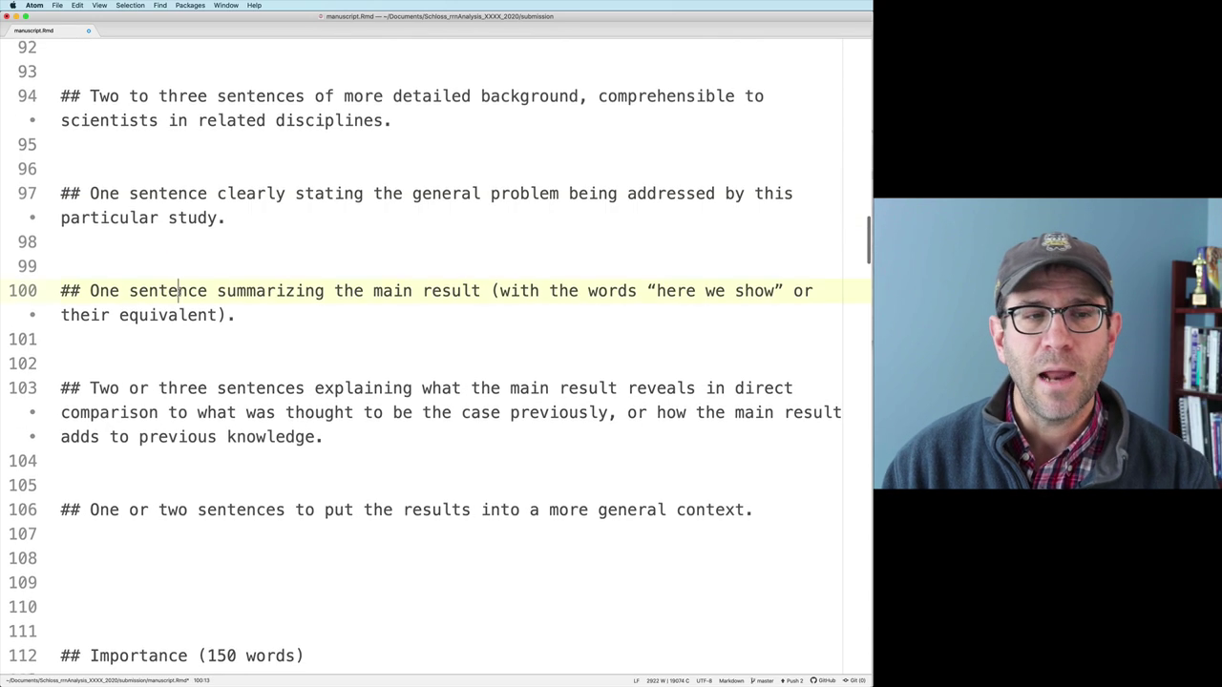
triple_click(178, 290)
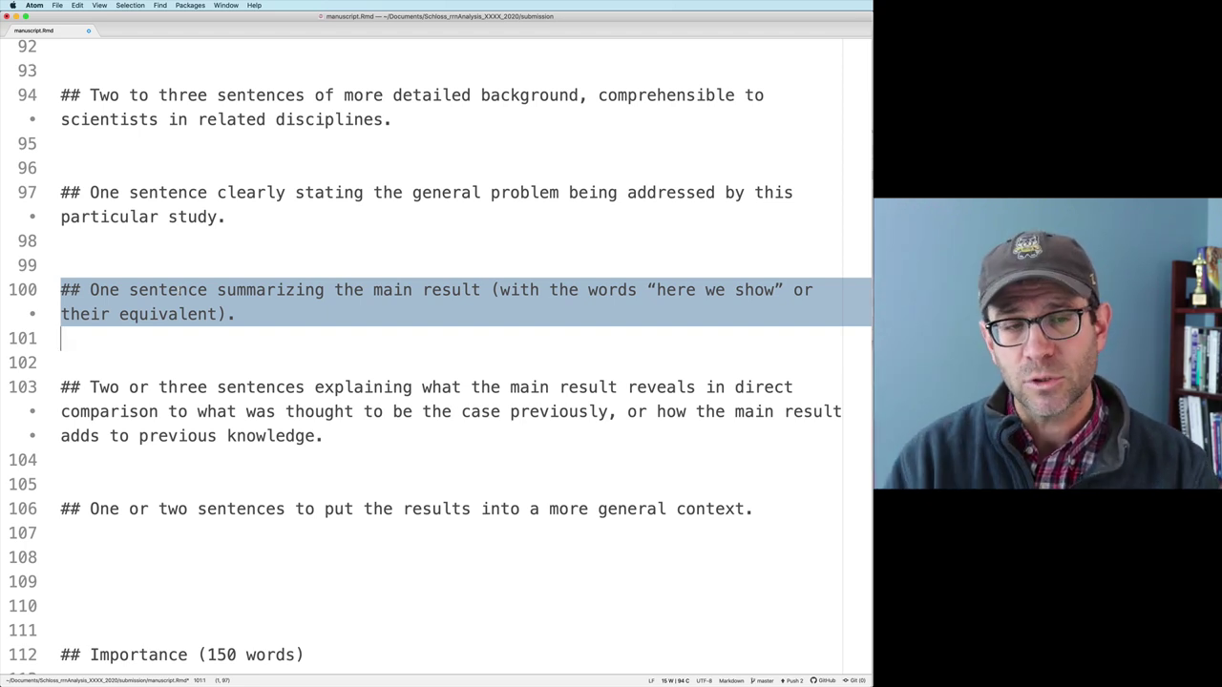
left_click(194, 343)
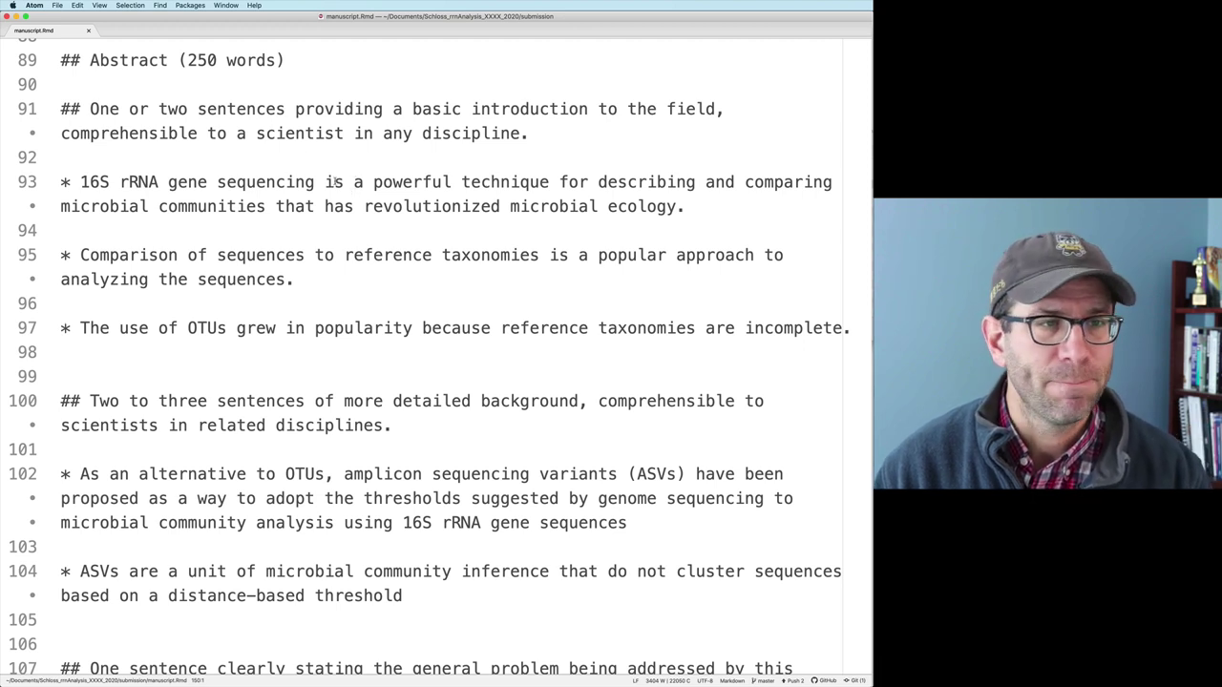
Highlight the basic introduction prompt and its 16S rRNA gene sequencing bullet, and compare them with the opening of the manuscript's main text.
left_click_drag(92, 109, 558, 136)
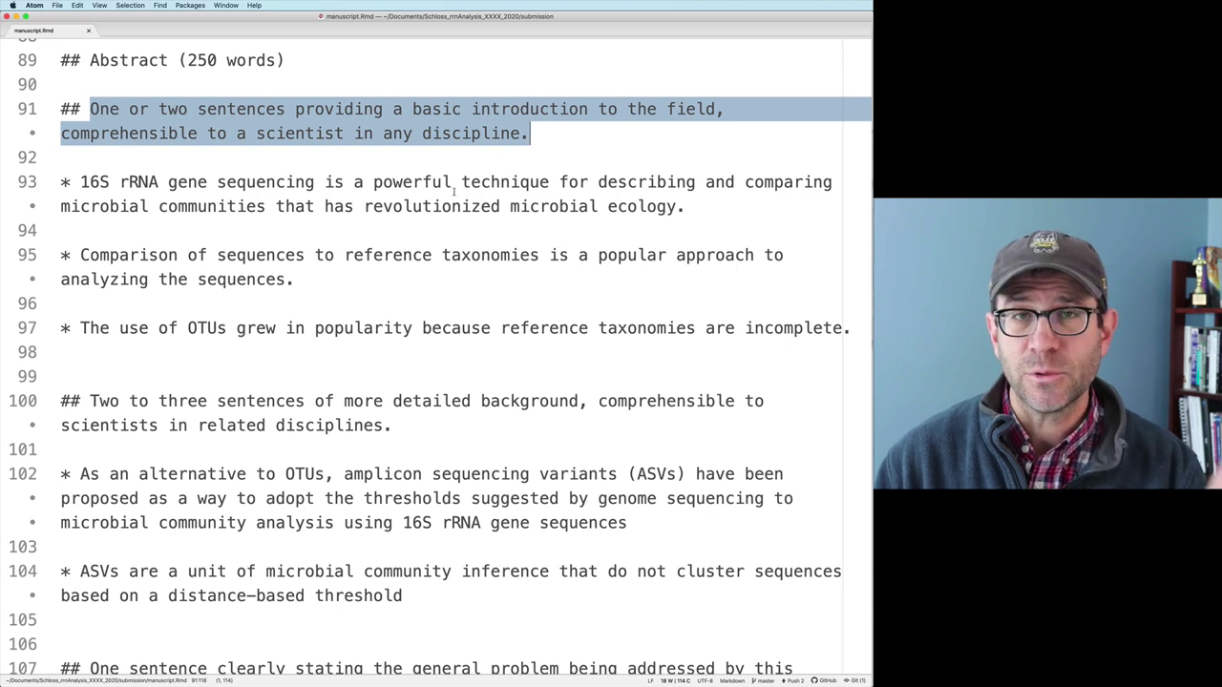
triple_click(364, 196)
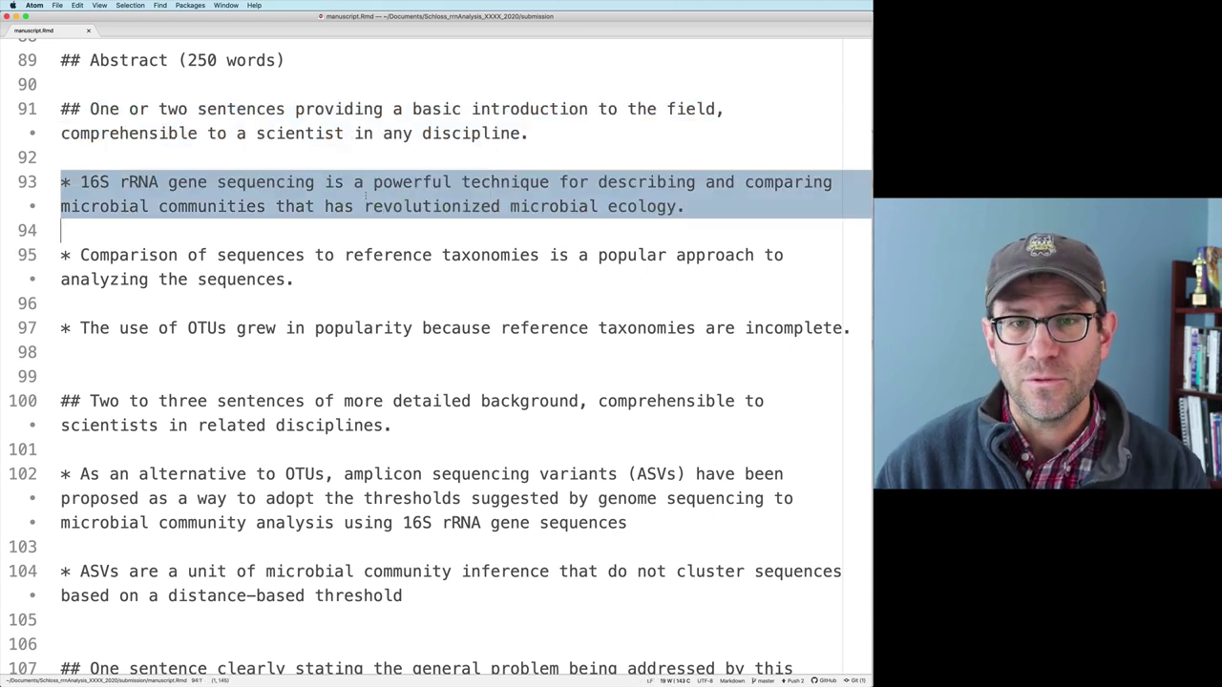
scroll(364, 196, "down", 10)
scroll(365, 196, "down", 20)
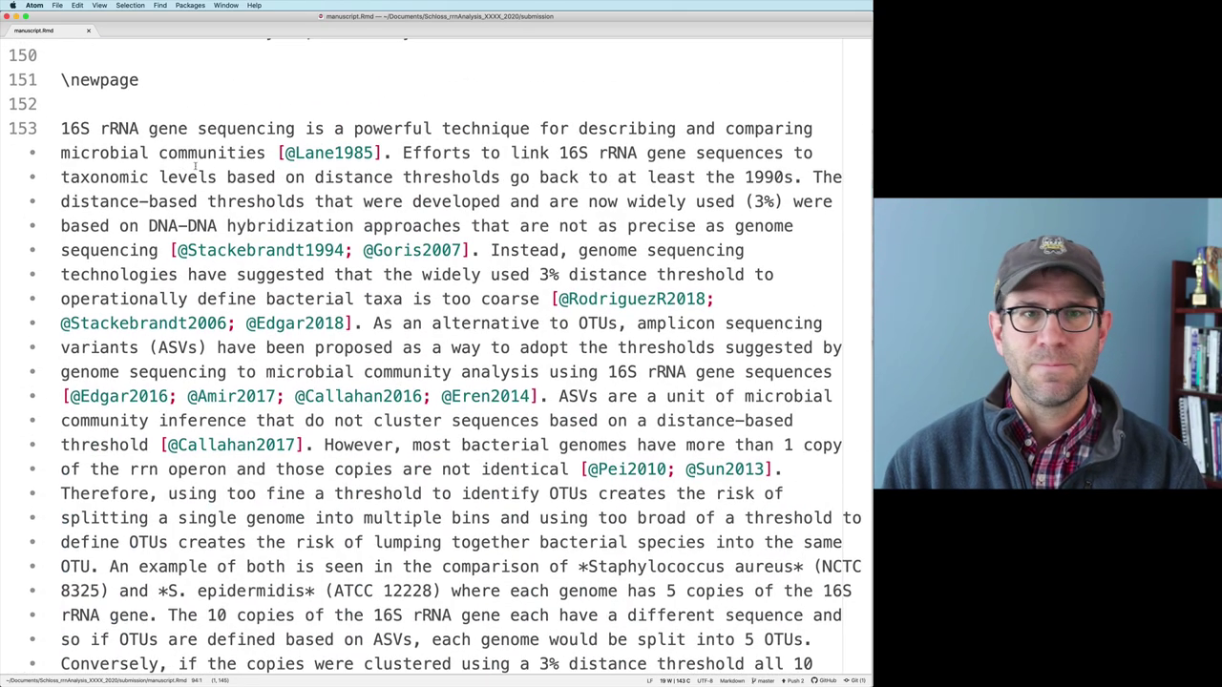
left_click(68, 129)
left_click_drag(63, 129, 275, 177)
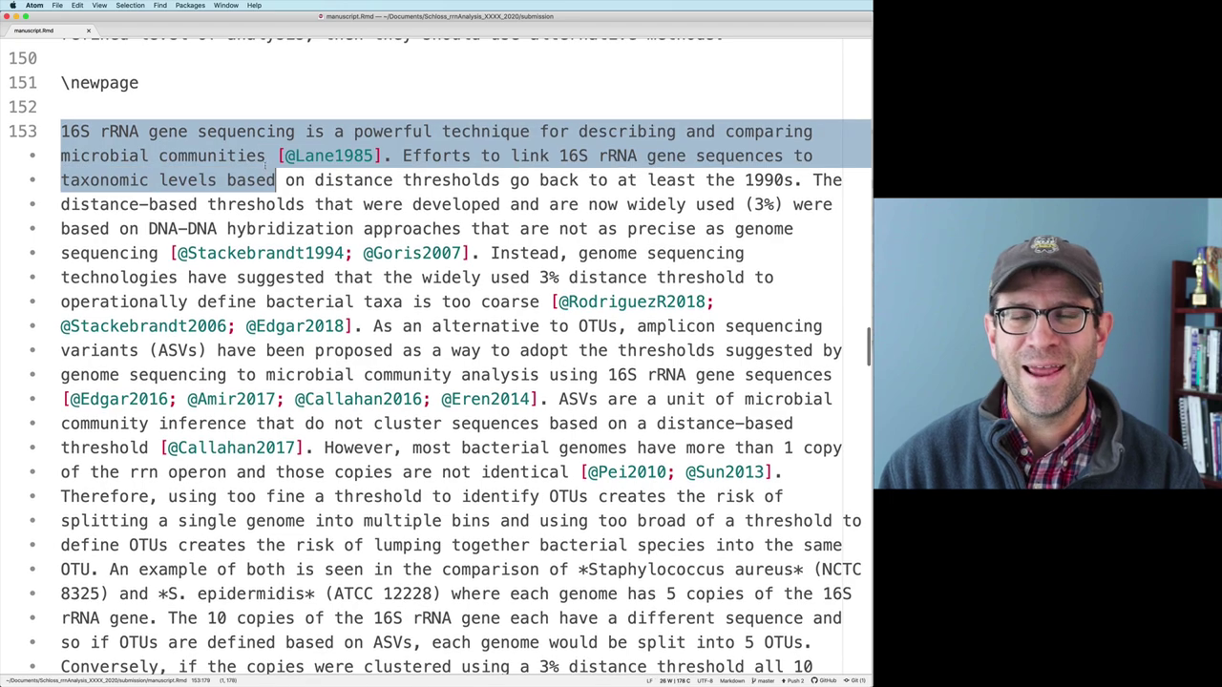
Return to the start of the Abstract section and review the draft bullets under its prompts.
scroll(267, 176, "up", 10)
scroll(264, 172, "up", 12)
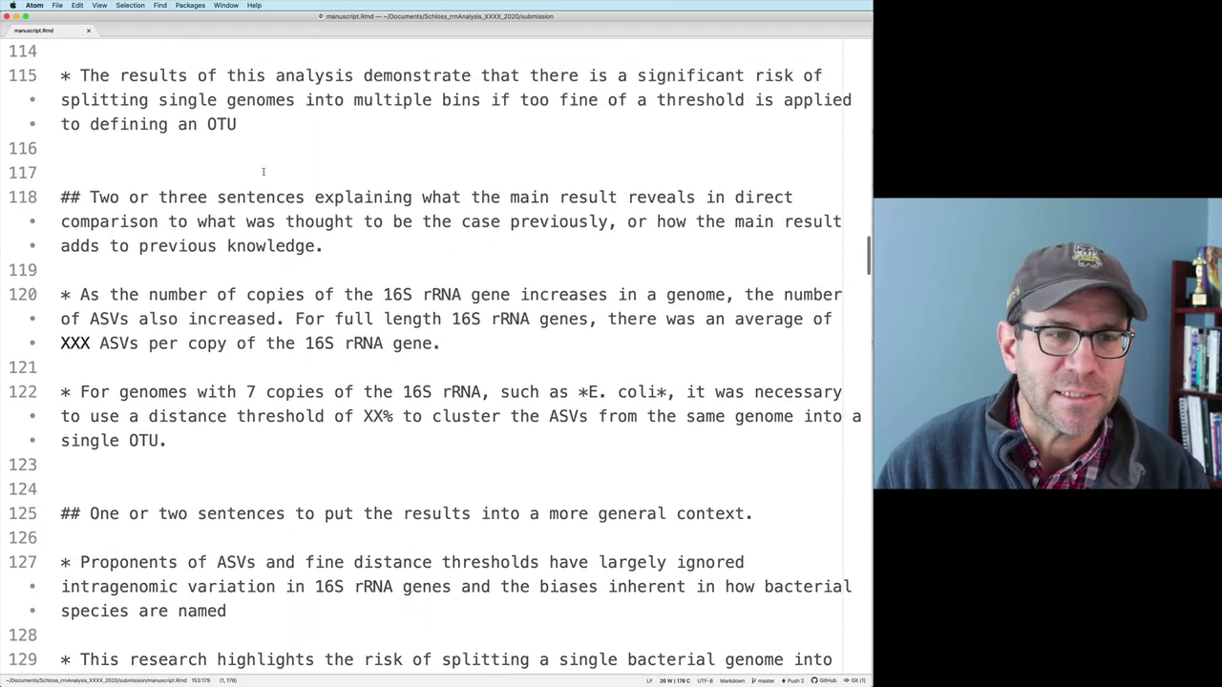
scroll(264, 172, "up", 8)
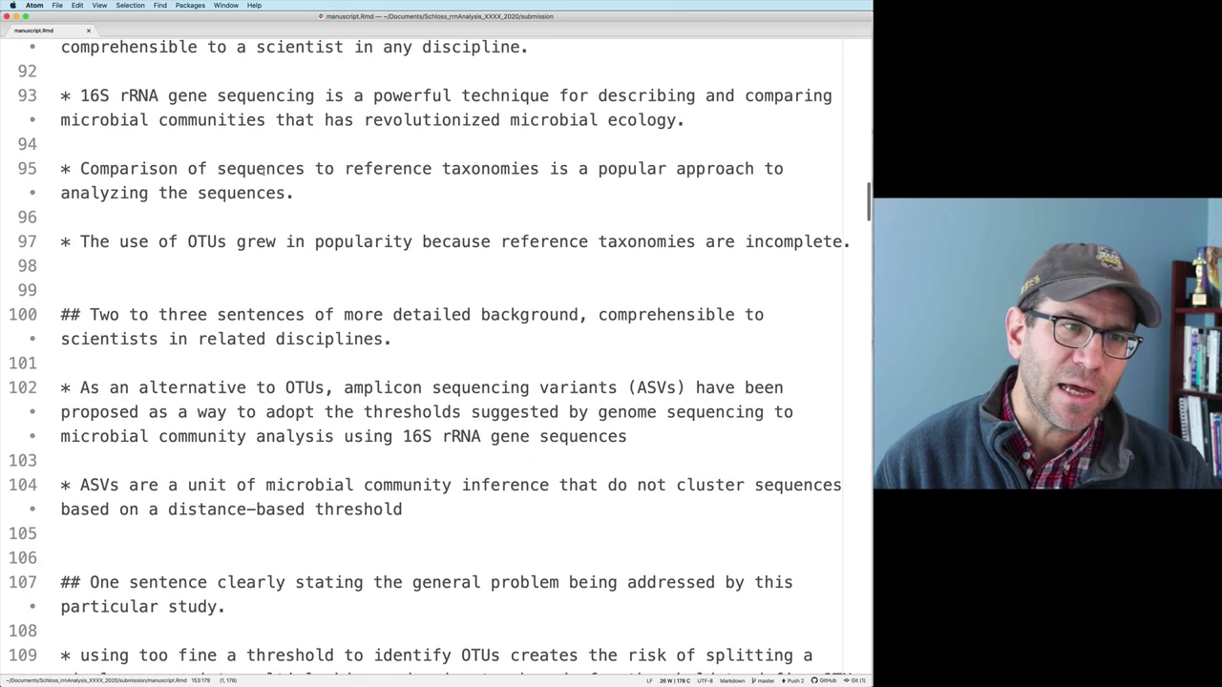
scroll(263, 170, "down", 2)
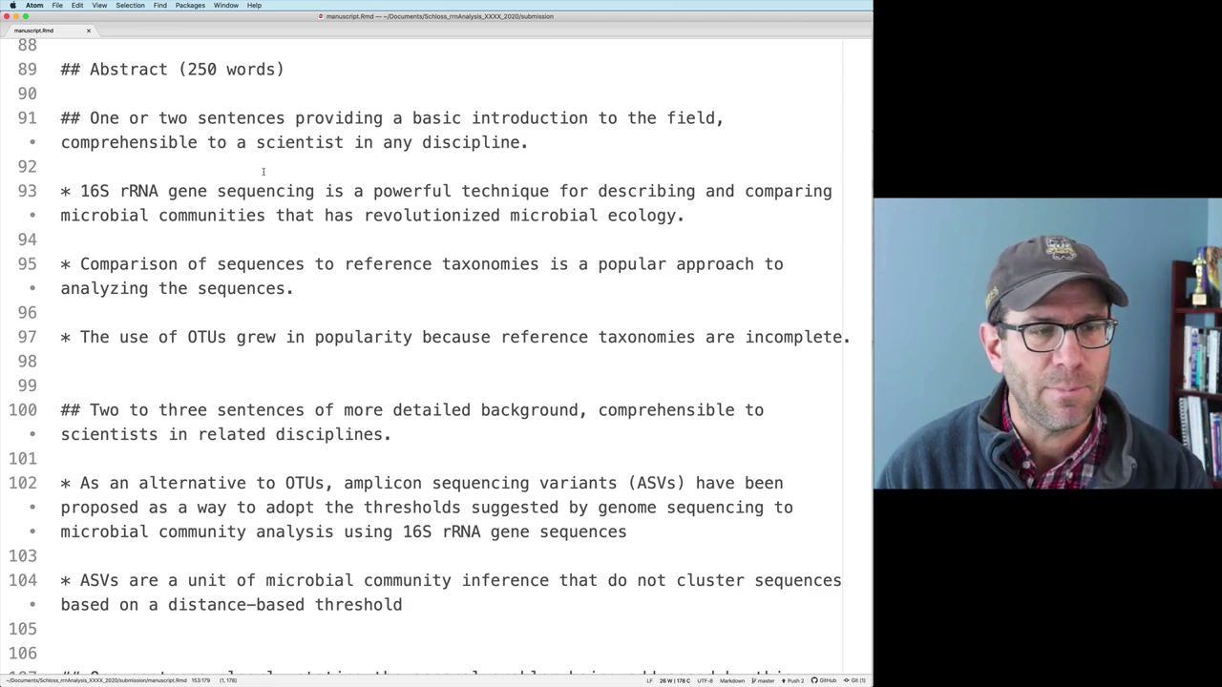
Review the Abstract outline's draft bullets from the basic introduction through the general context prompt, up to the Importance heading.
scroll(264, 198, "down", 10)
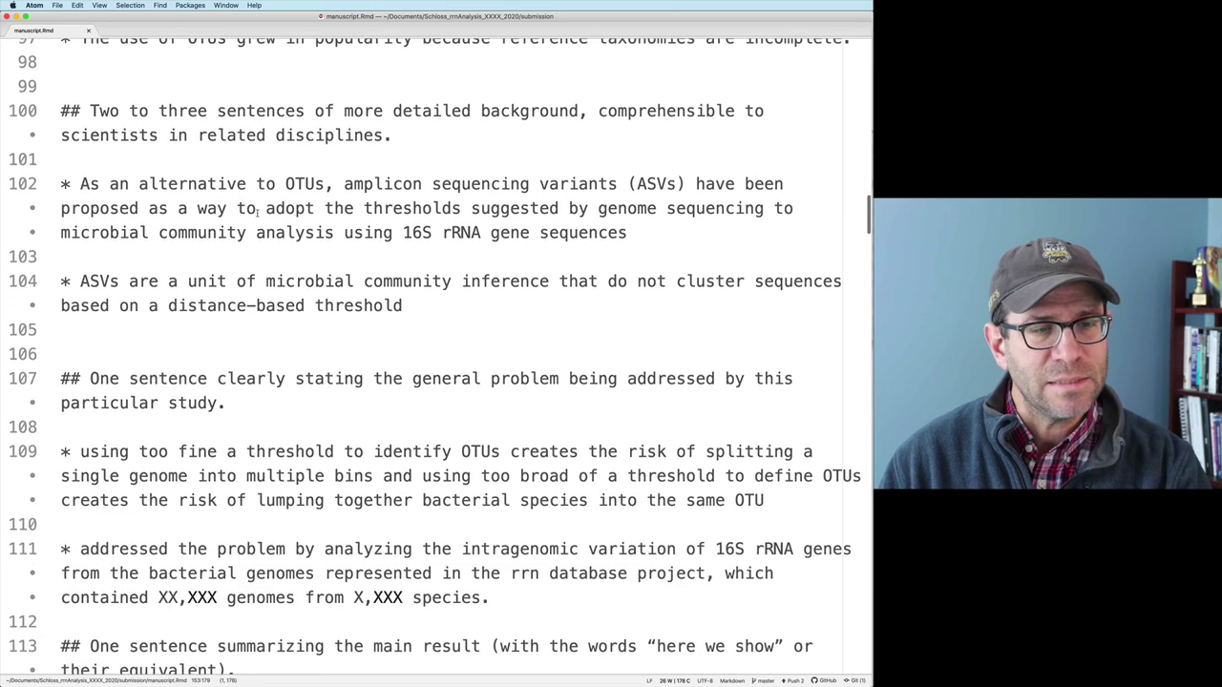
scroll(256, 214, "down", 8)
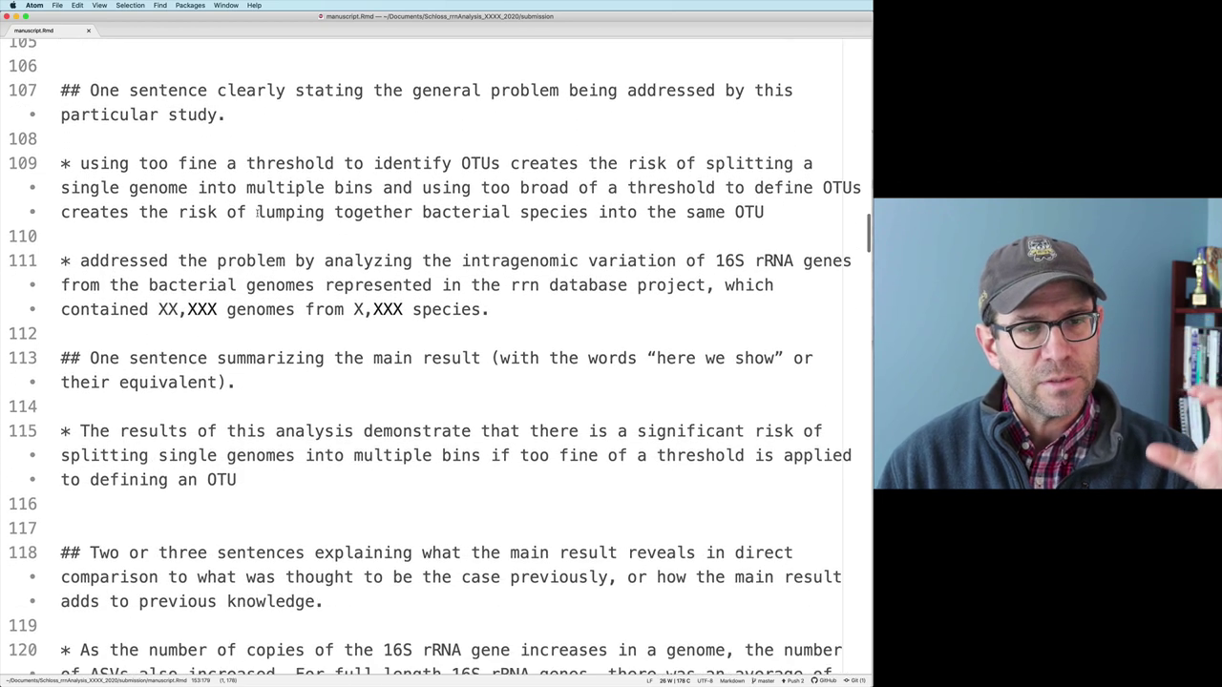
scroll(256, 214, "down", 8)
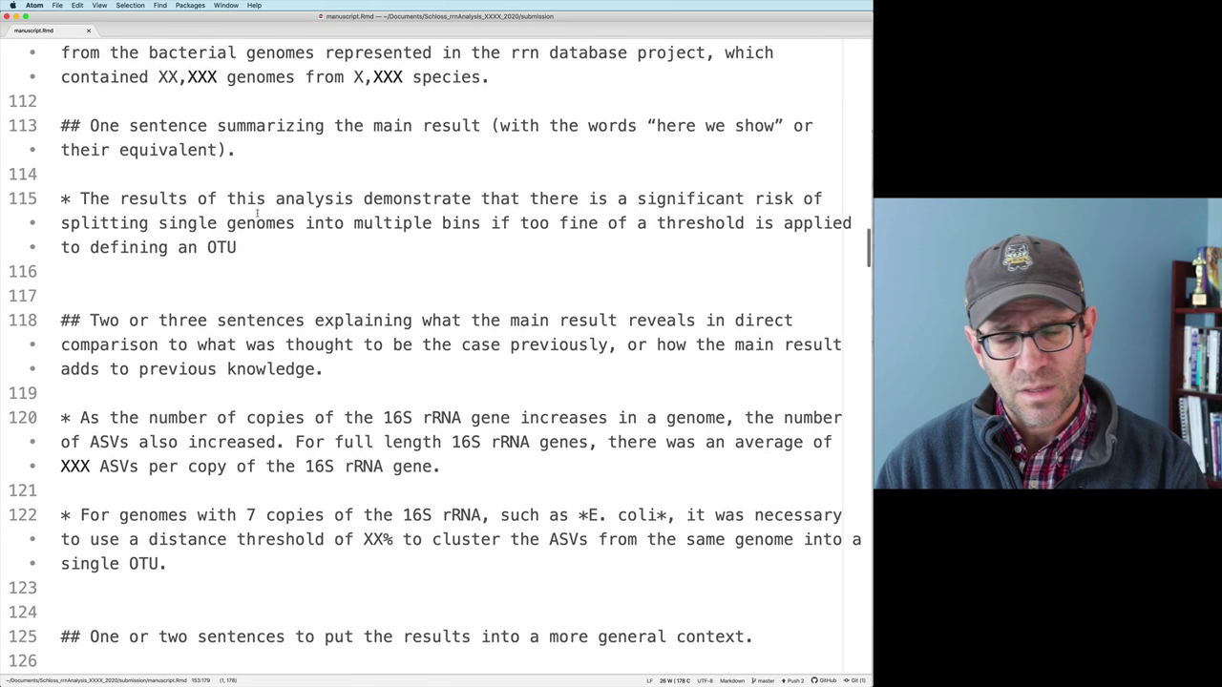
scroll(257, 214, "down", 10)
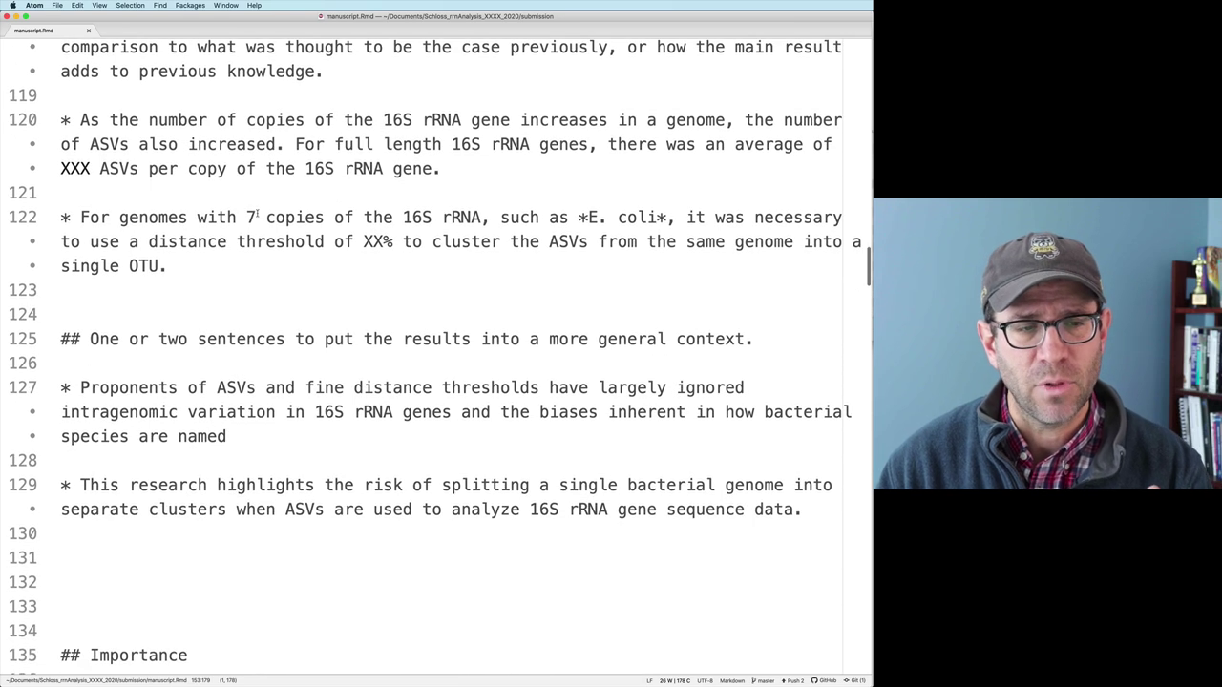
scroll(256, 214, "down", 10)
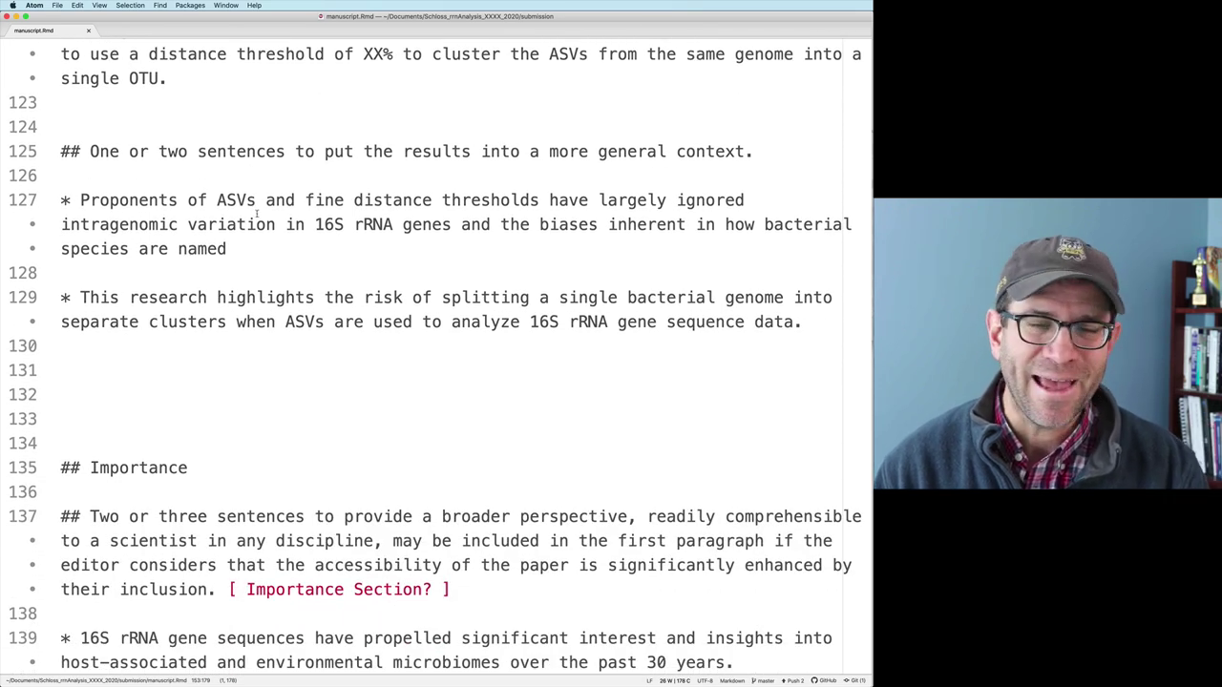
scroll(257, 214, "up", 1)
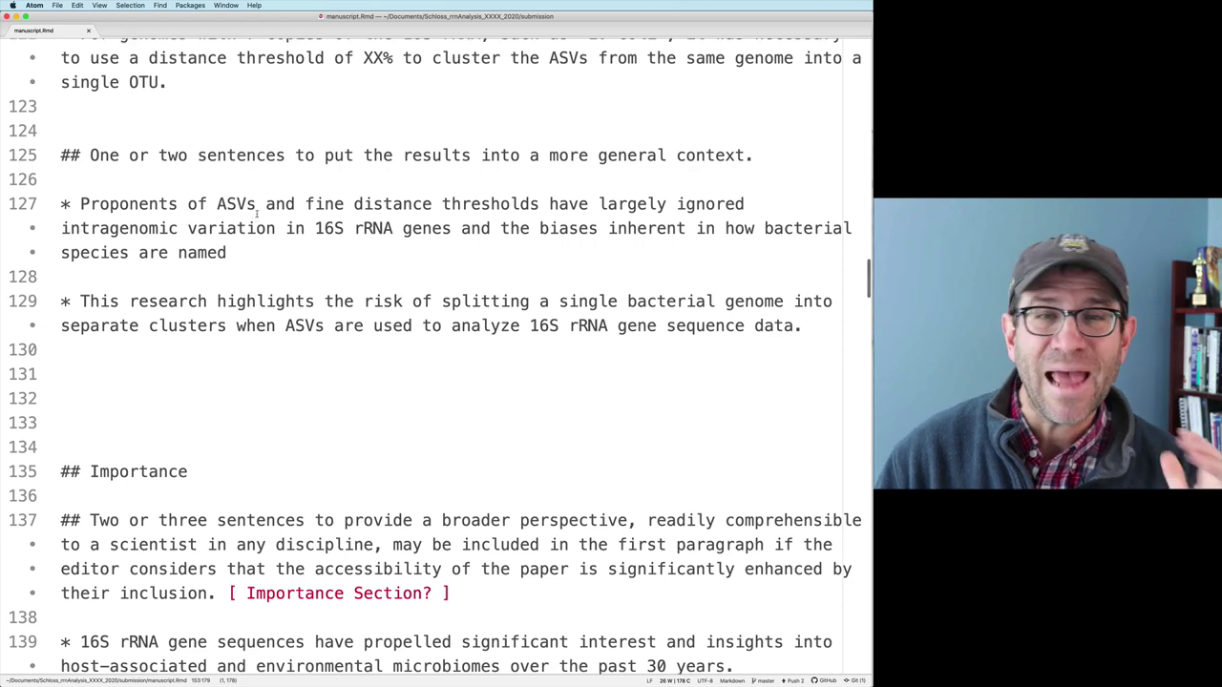
Select the entire Abstract outline to check its word count, and highlight only the basic introduction prompt.
left_click(281, 349)
scroll(236, 293, "up", 4)
scroll(235, 293, "up", 15)
scroll(230, 291, "up", 5)
left_click(67, 223, "shift")
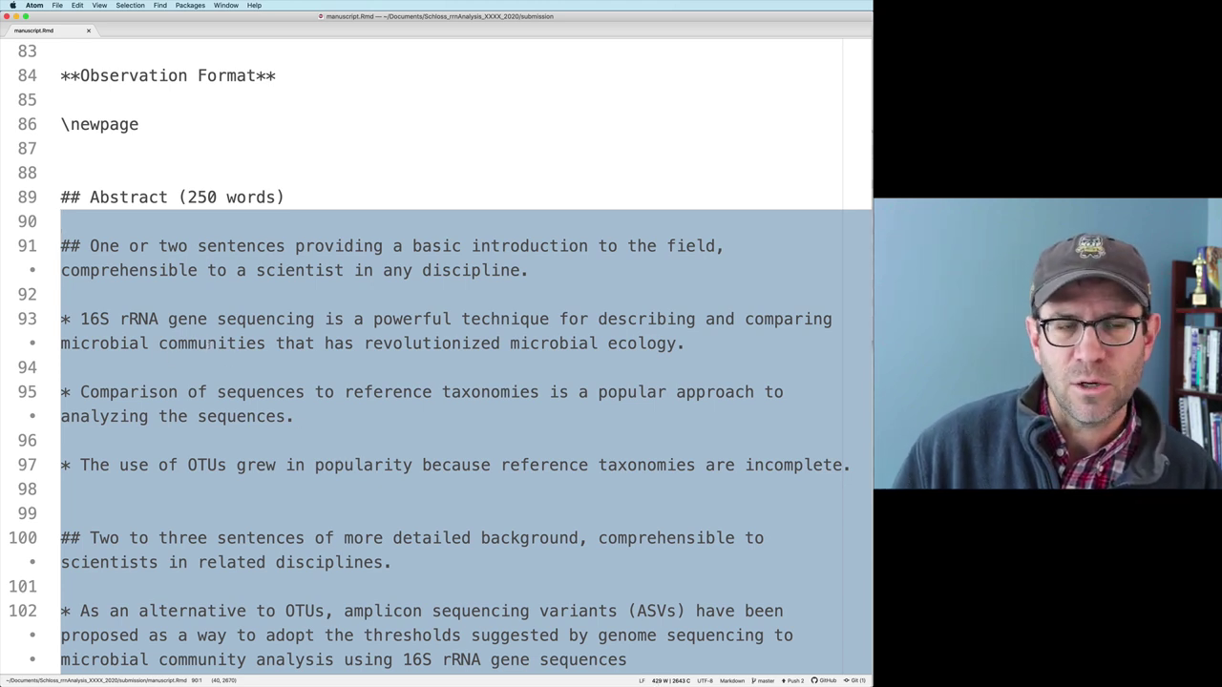
key("Left")
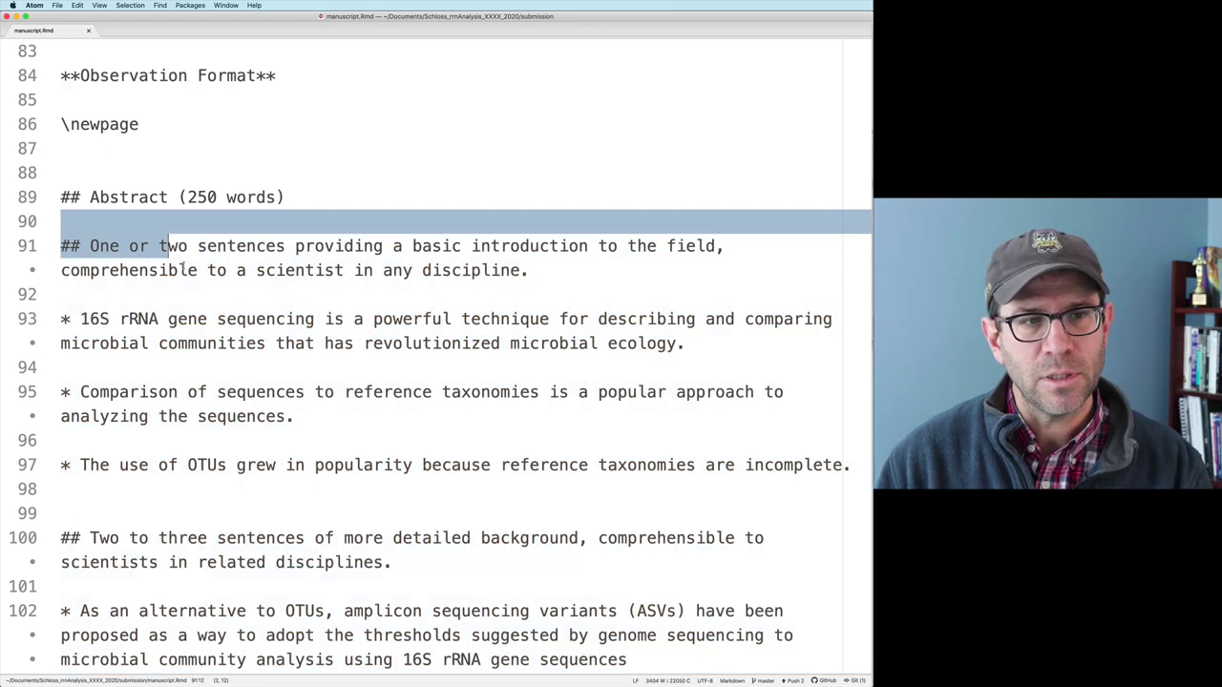
triple_click(179, 253)
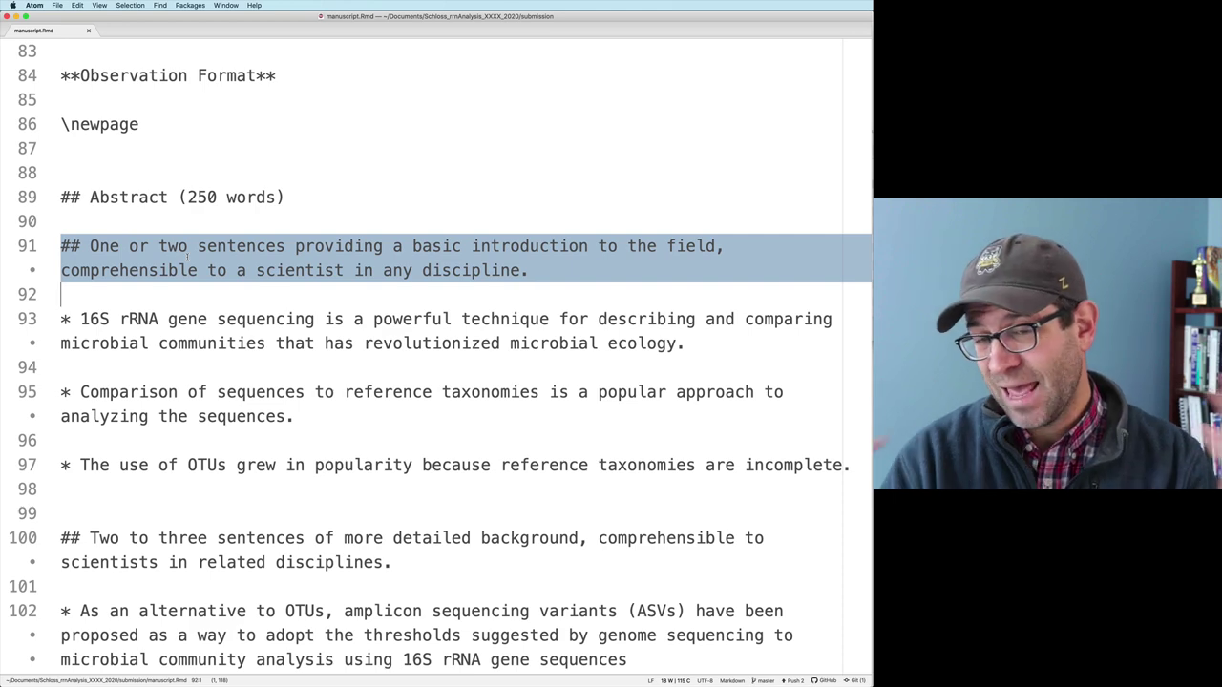
Highlight the first two draft bullets of the Importance section, and the phrase "16S rRNA gene sequences" in the bullet about taxonomic tension.
scroll(218, 315, "down", 15)
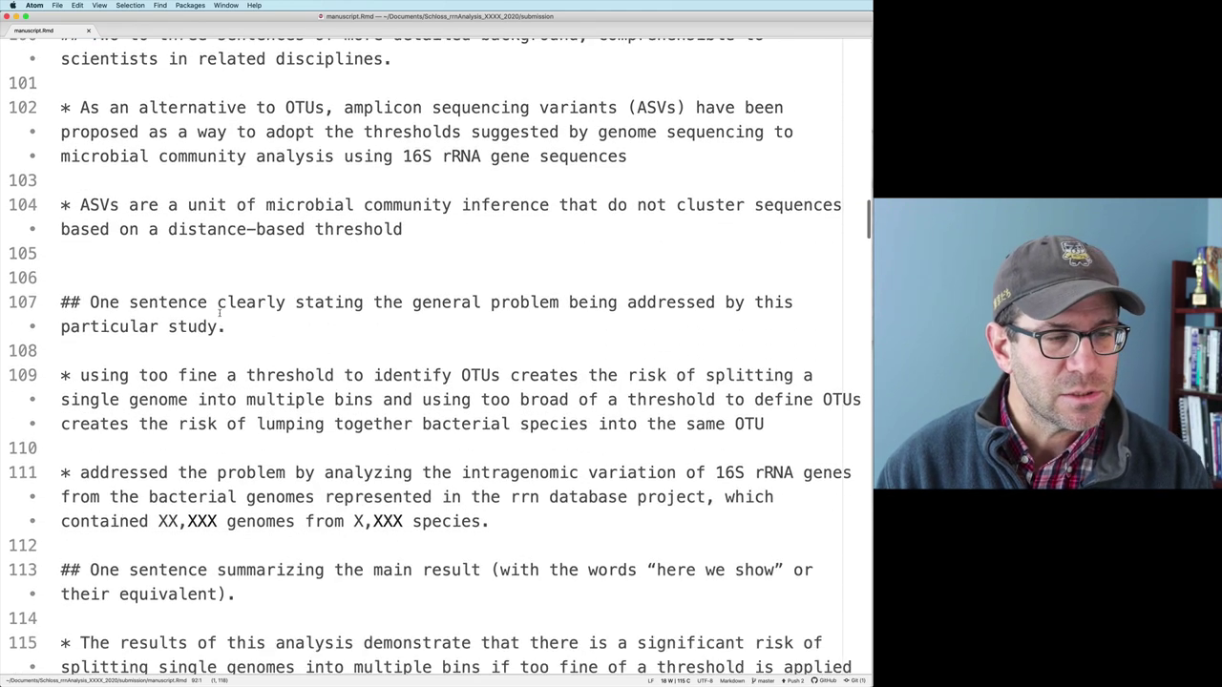
scroll(219, 313, "down", 10)
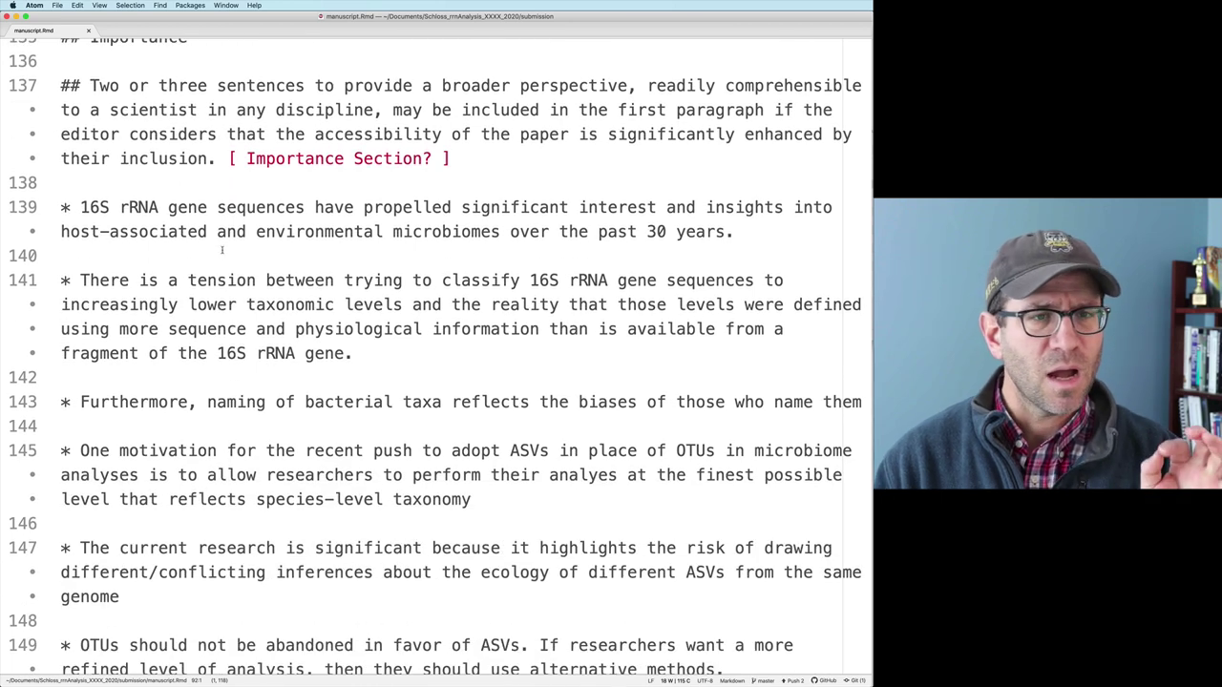
triple_click(220, 231)
left_click_drag(220, 231, 211, 328)
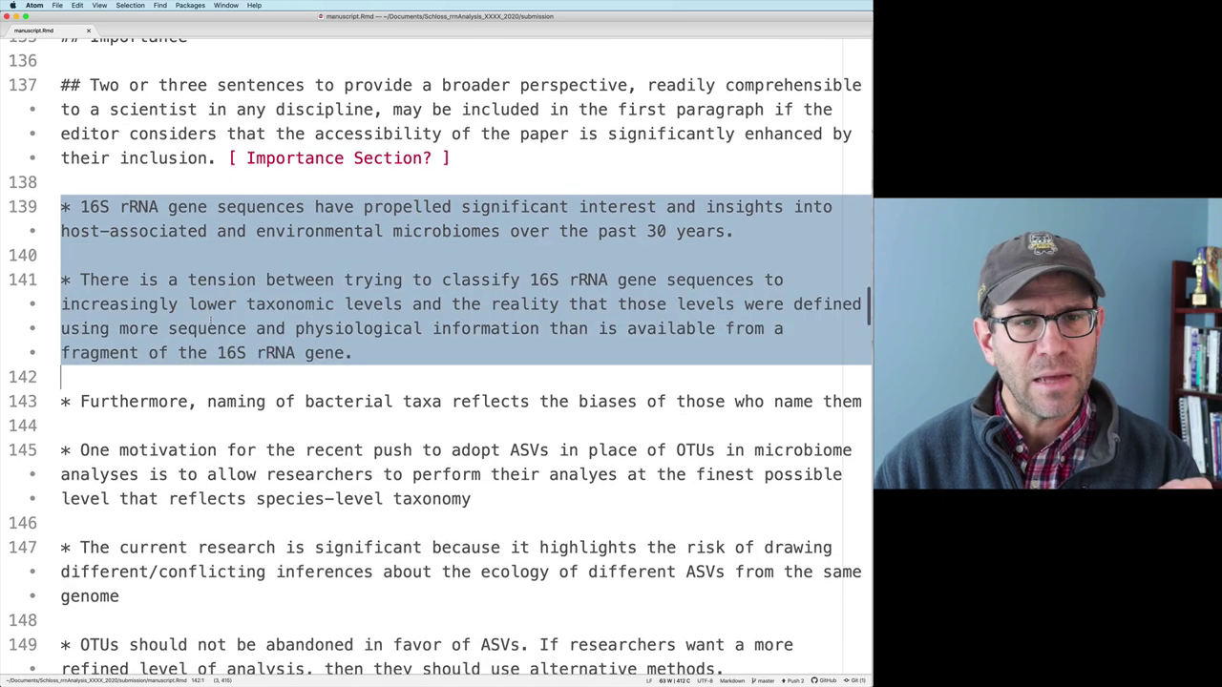
scroll(212, 328, "down", 3)
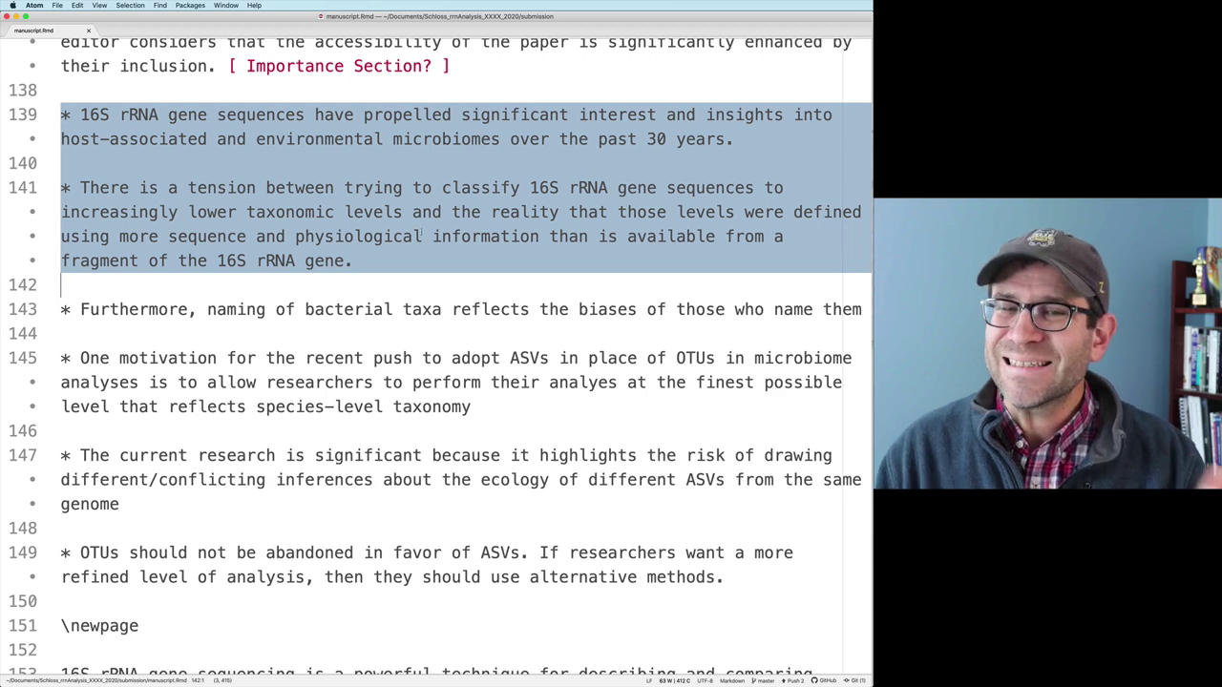
double_click(543, 189)
left_click_drag(542, 189, 700, 185)
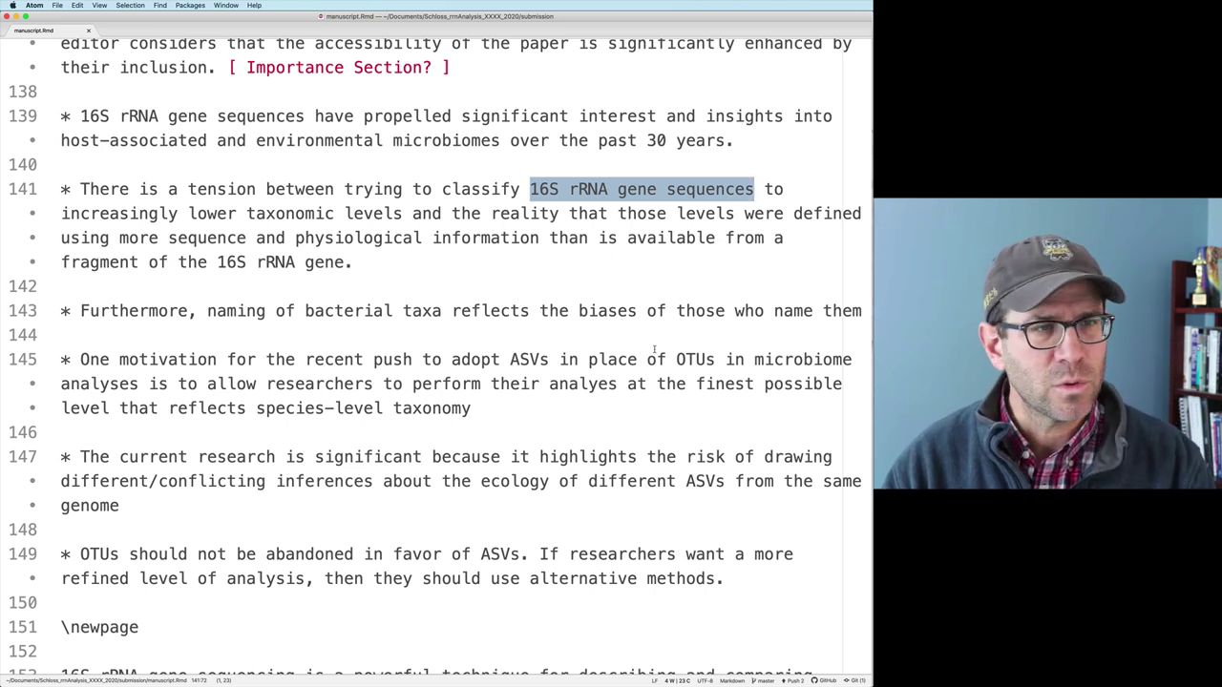
Select all the Importance bullets to check their word count, and go back to the Abstract outline's detailed background prompt.
scroll(322, 163, "up", 1)
left_click(324, 175)
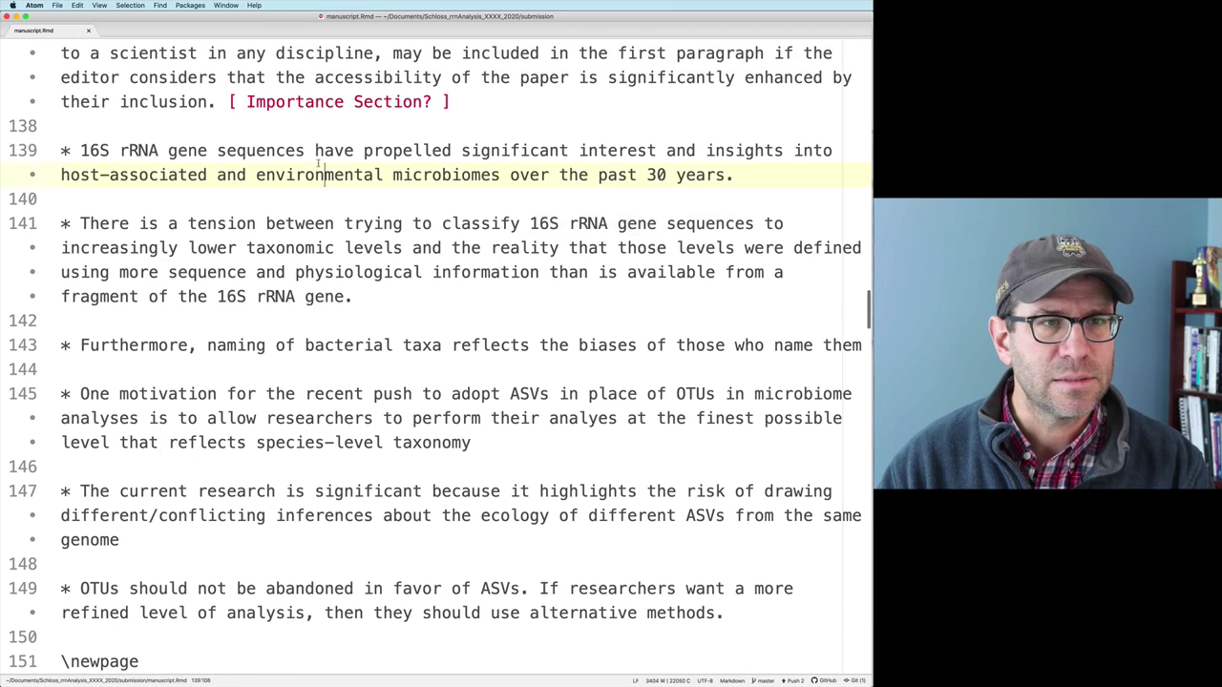
double_click(318, 175)
triple_click(314, 150)
left_click_drag(314, 150, 296, 577)
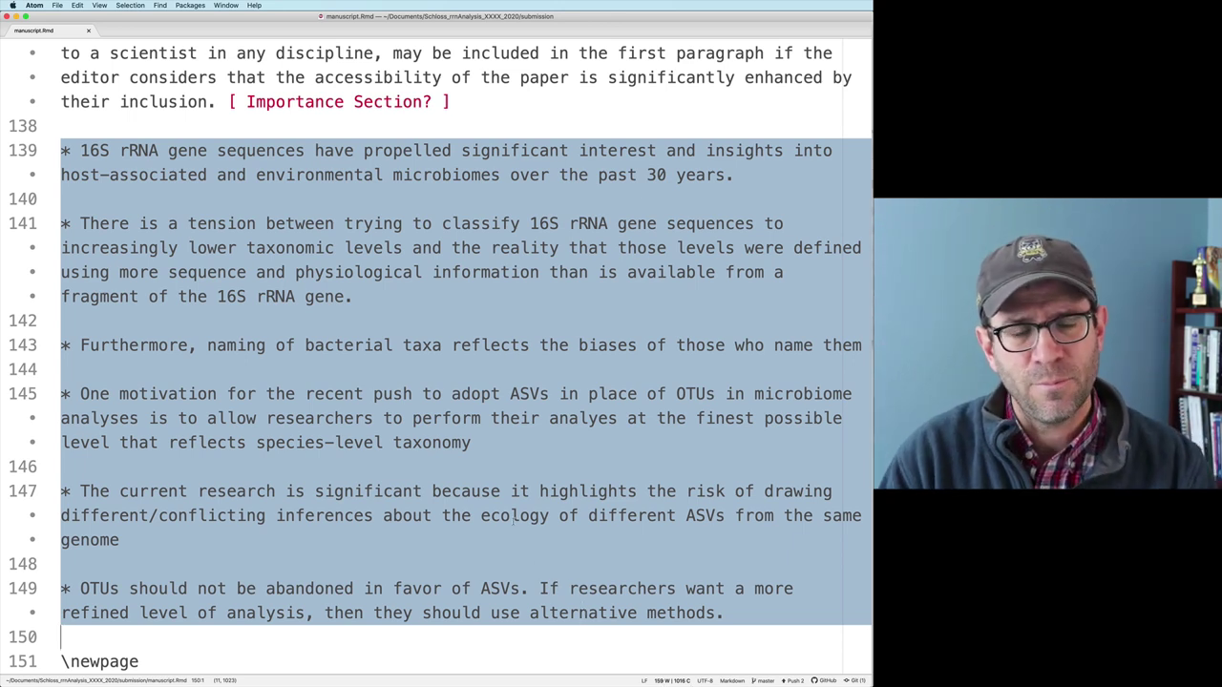
scroll(559, 268, "up", 15)
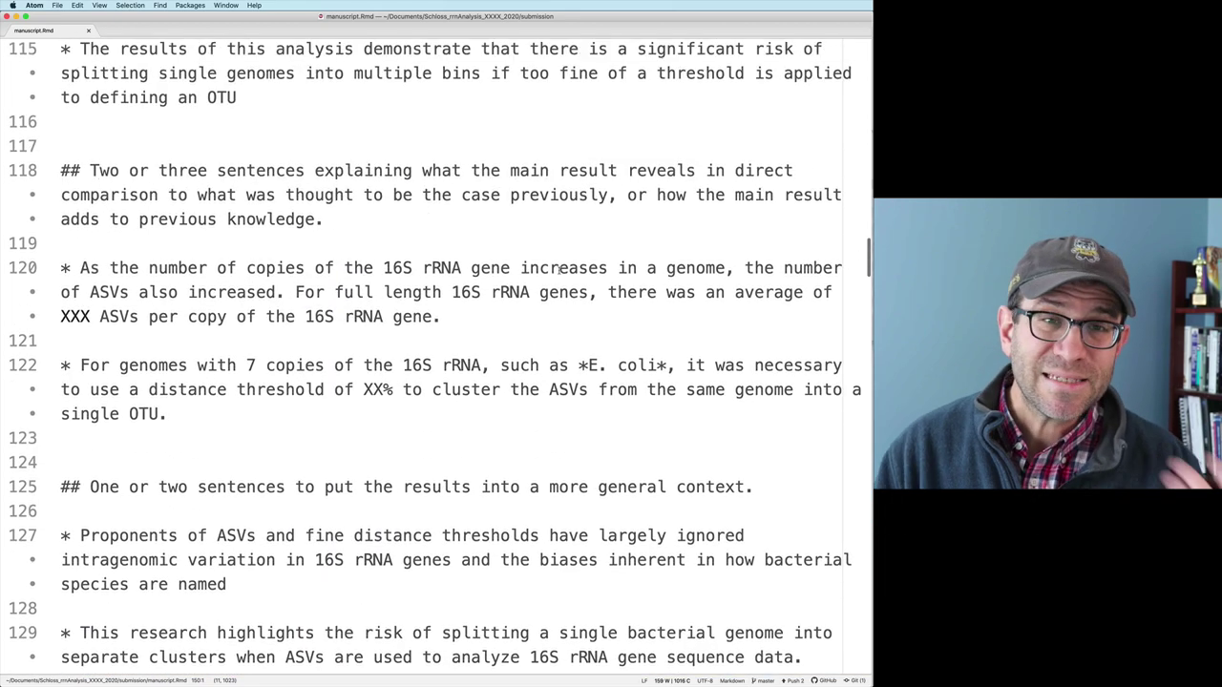
scroll(559, 268, "up", 5)
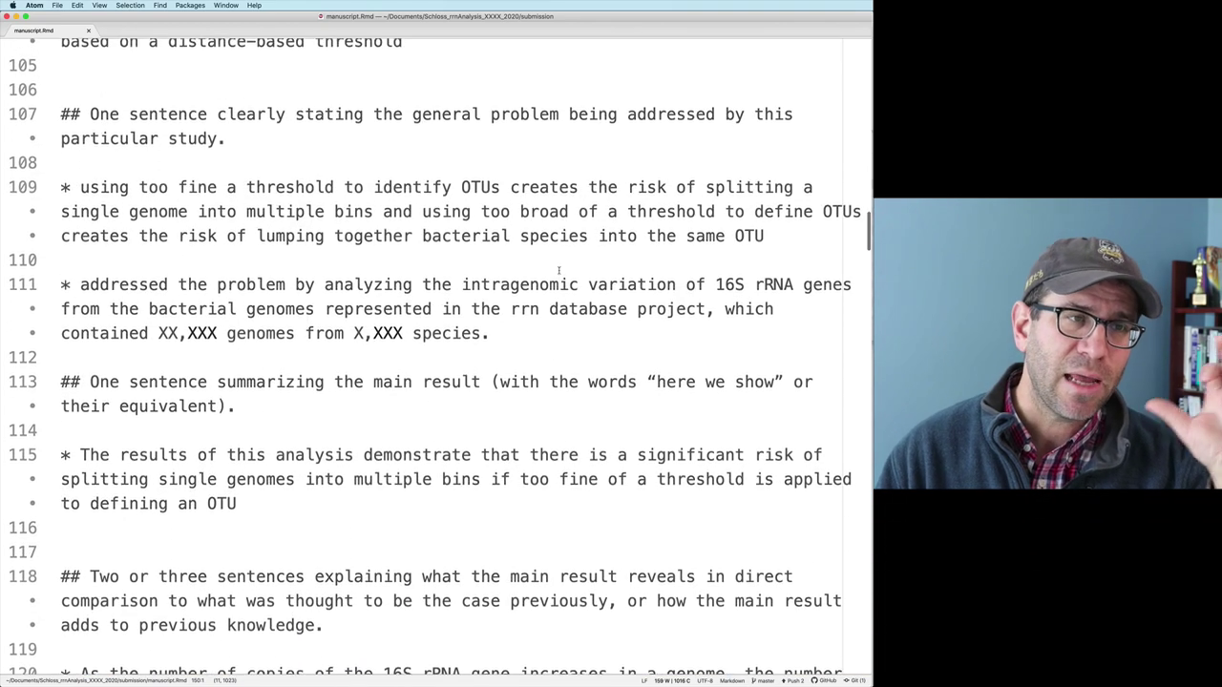
scroll(438, 171, "up", 8)
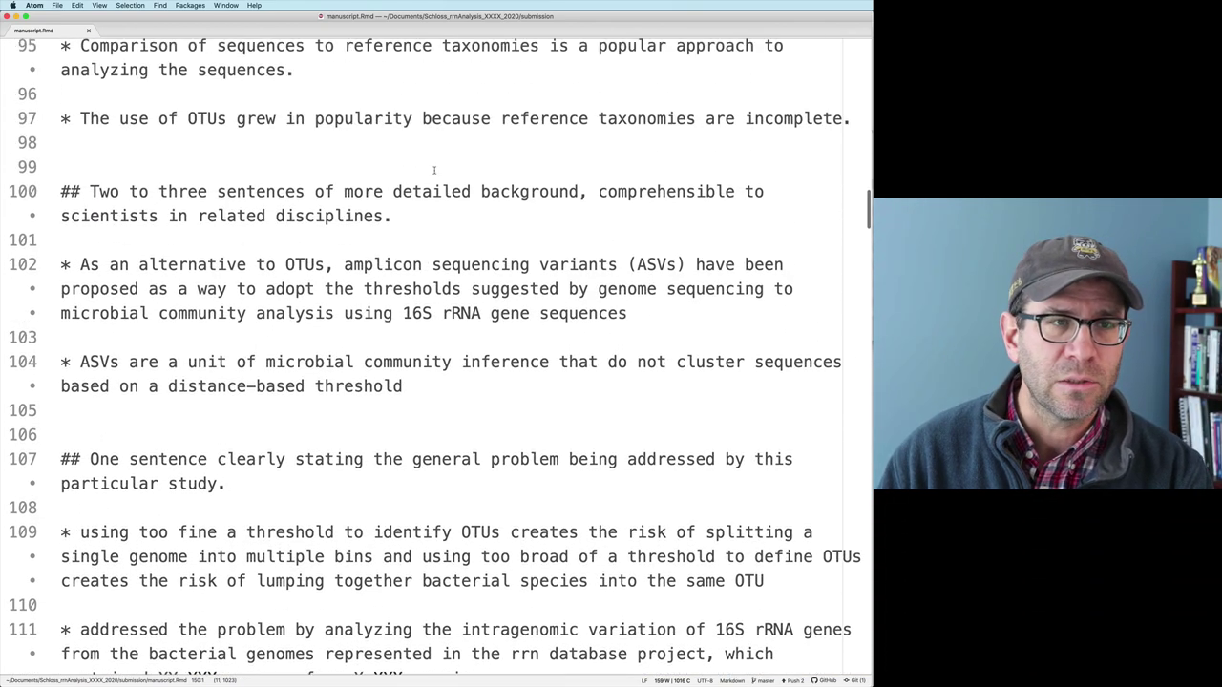
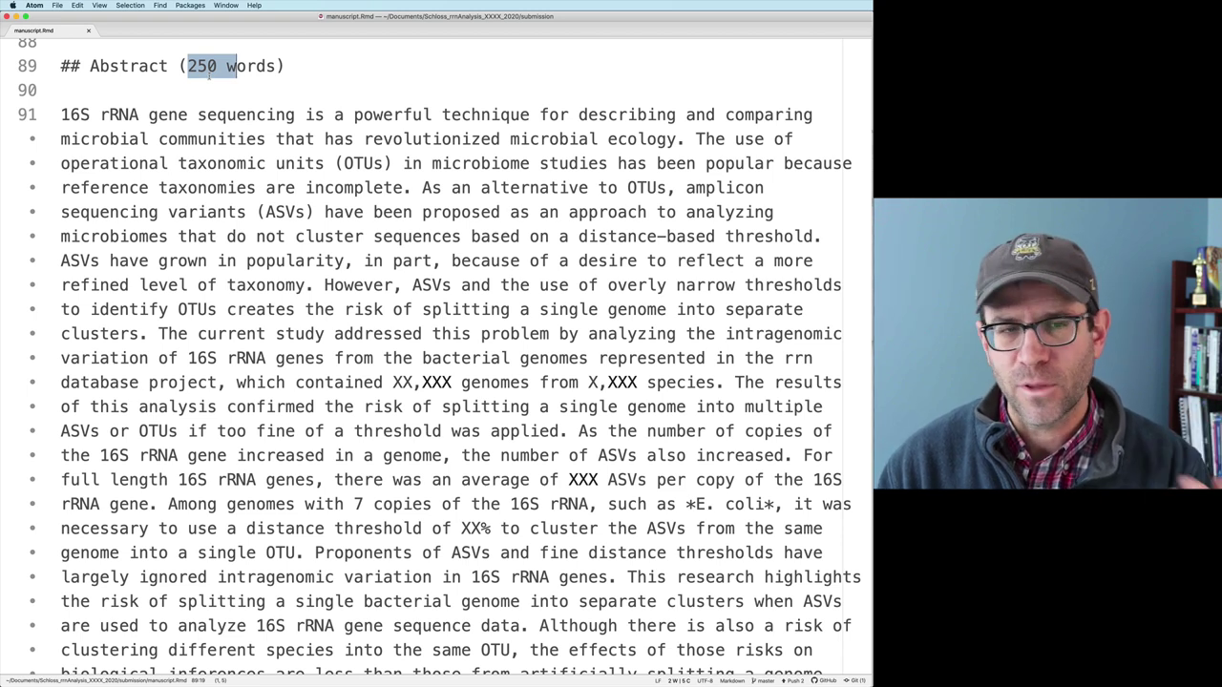
Select the whole Abstract paragraph to check its word count, and highlight its placeholders for the number of genomes and the distance threshold percentage.
triple_click(250, 154)
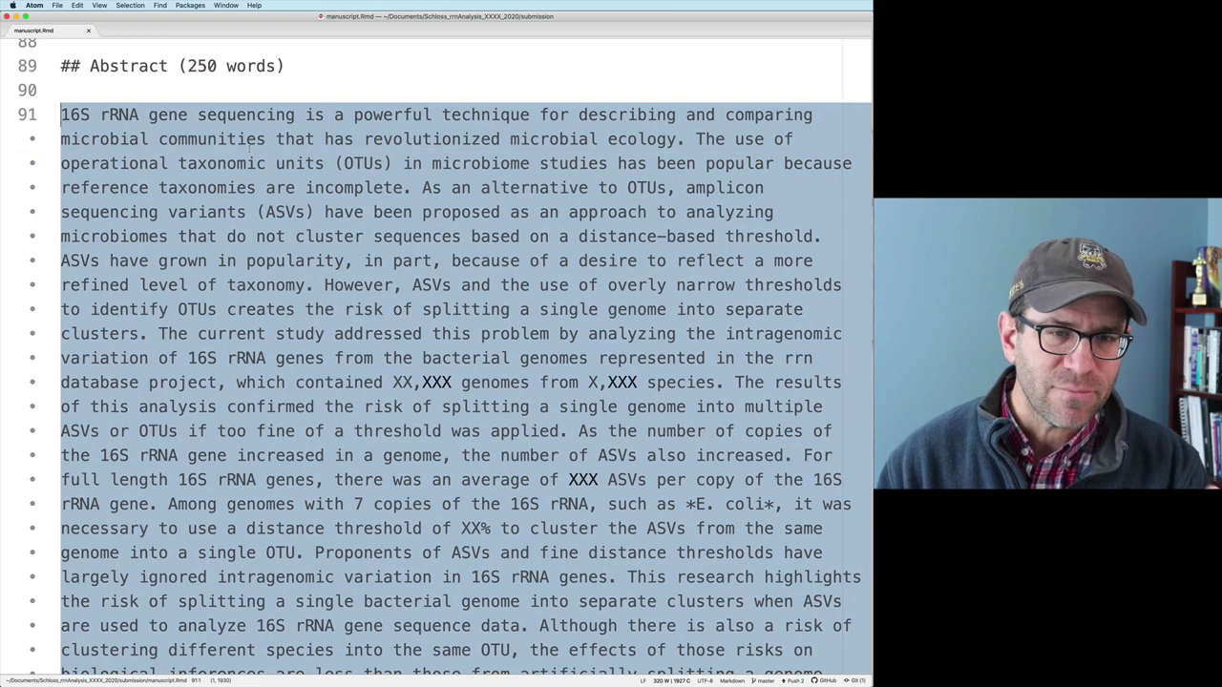
scroll(250, 153, "down", 3)
left_click(250, 138)
left_click_drag(393, 308, 452, 308)
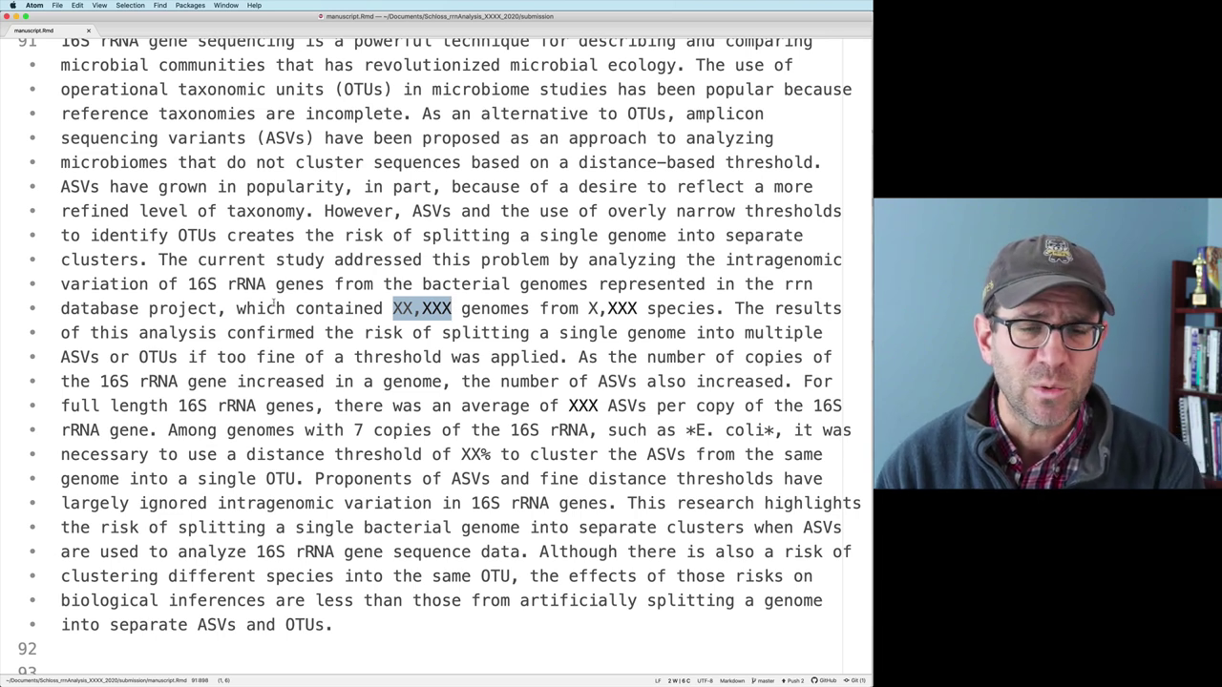
left_click_drag(461, 454, 491, 455)
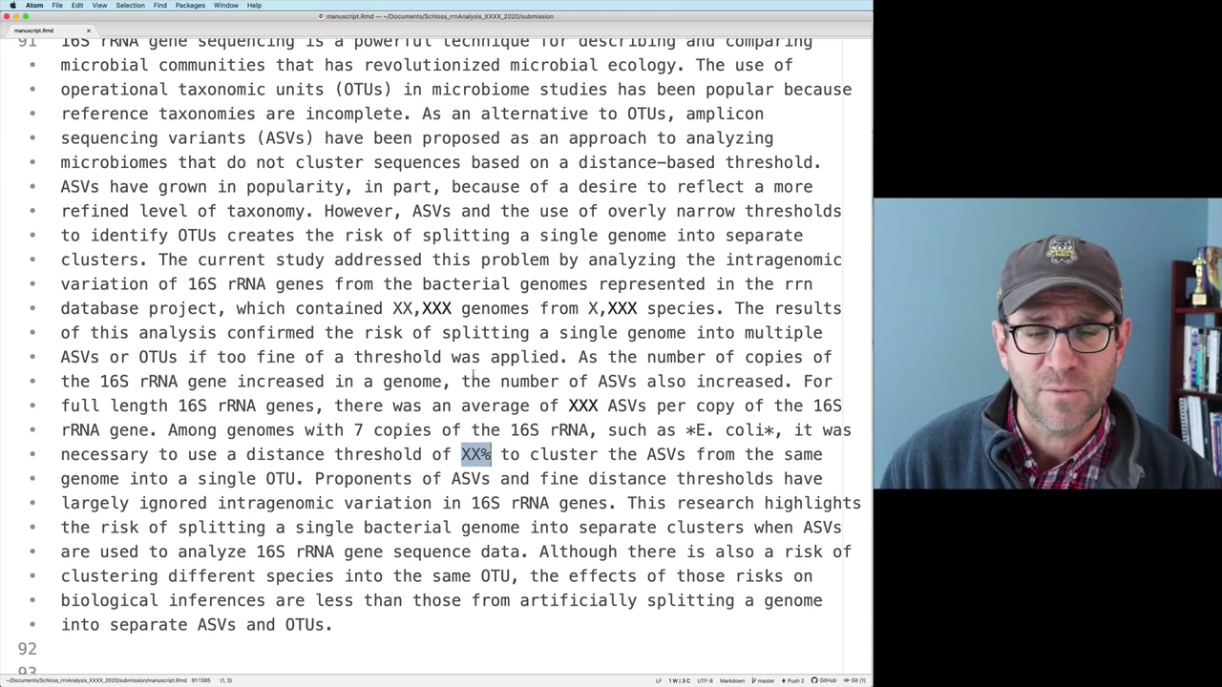
Select the full Importance paragraph to check its word count.
scroll(498, 379, "down", 3)
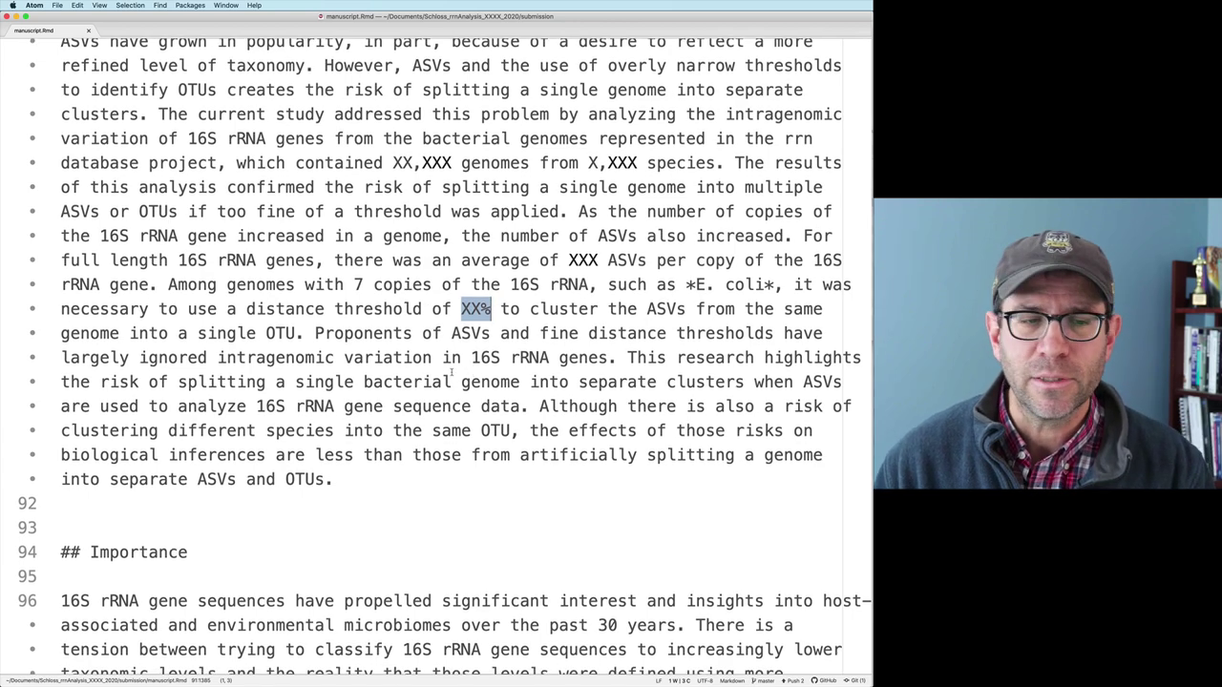
scroll(458, 375, "down", 5)
scroll(452, 375, "down", 4)
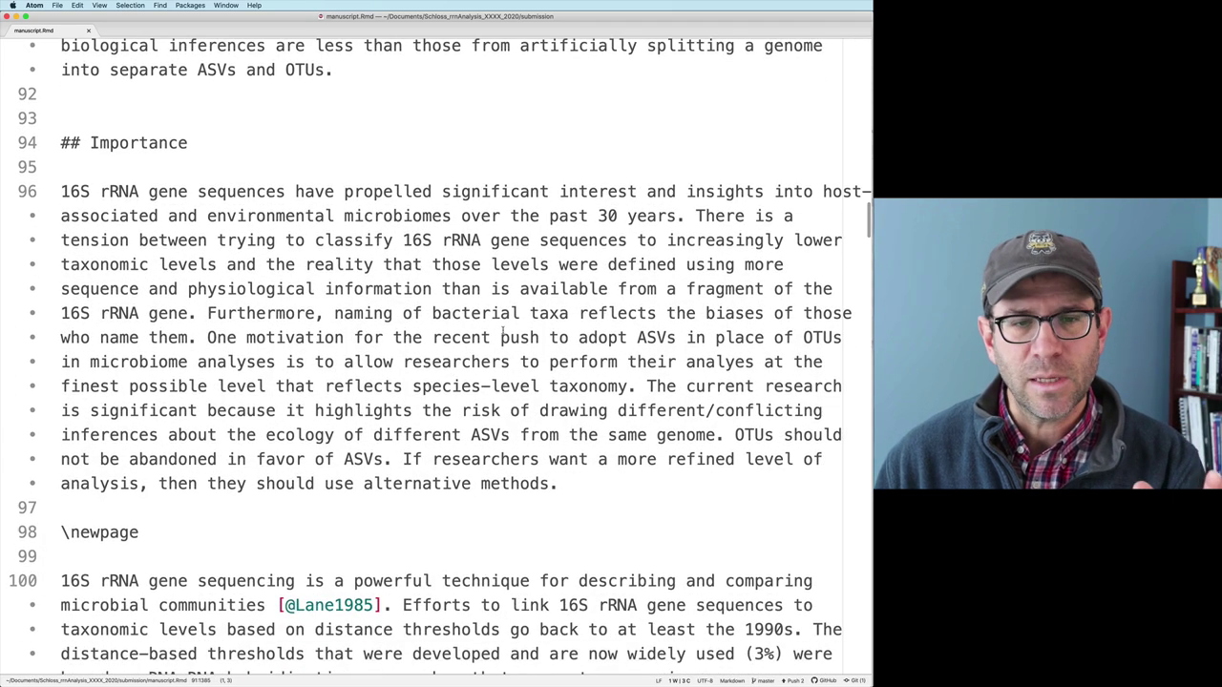
triple_click(506, 289)
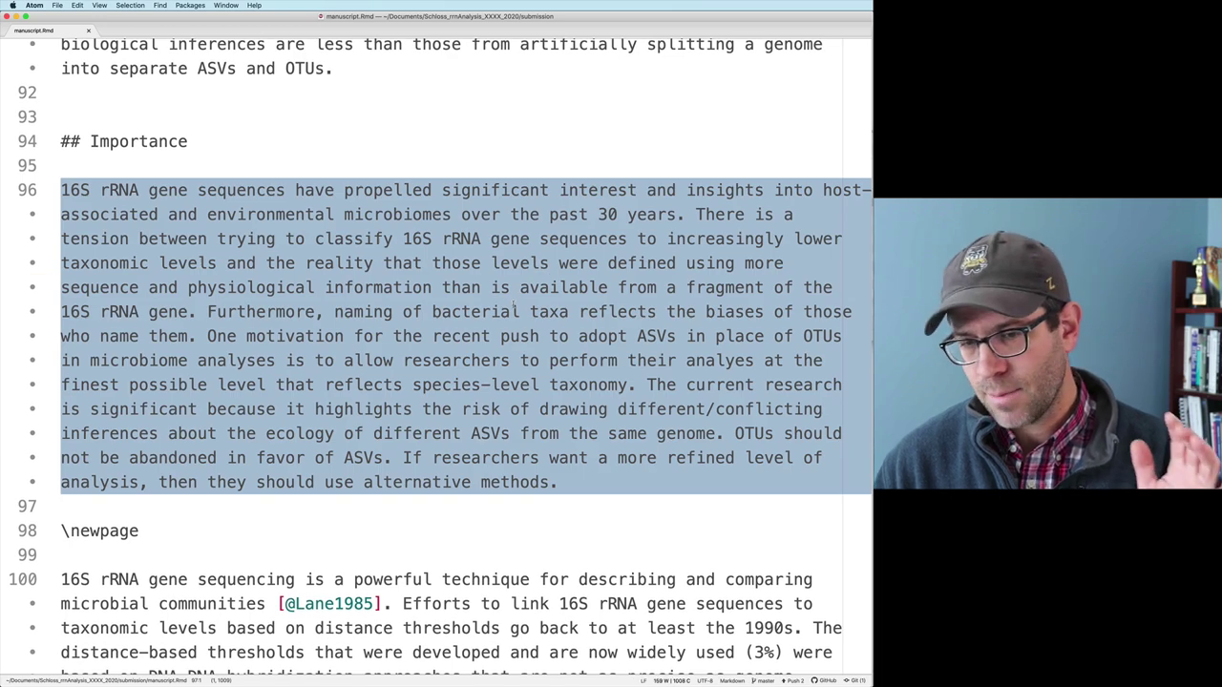
Highlight the Abstract's "However, ASVs and the use of overly narrow thresholds" sentence, and all the background text preceding it.
scroll(513, 310, "up", 3)
scroll(509, 329, "up", 12)
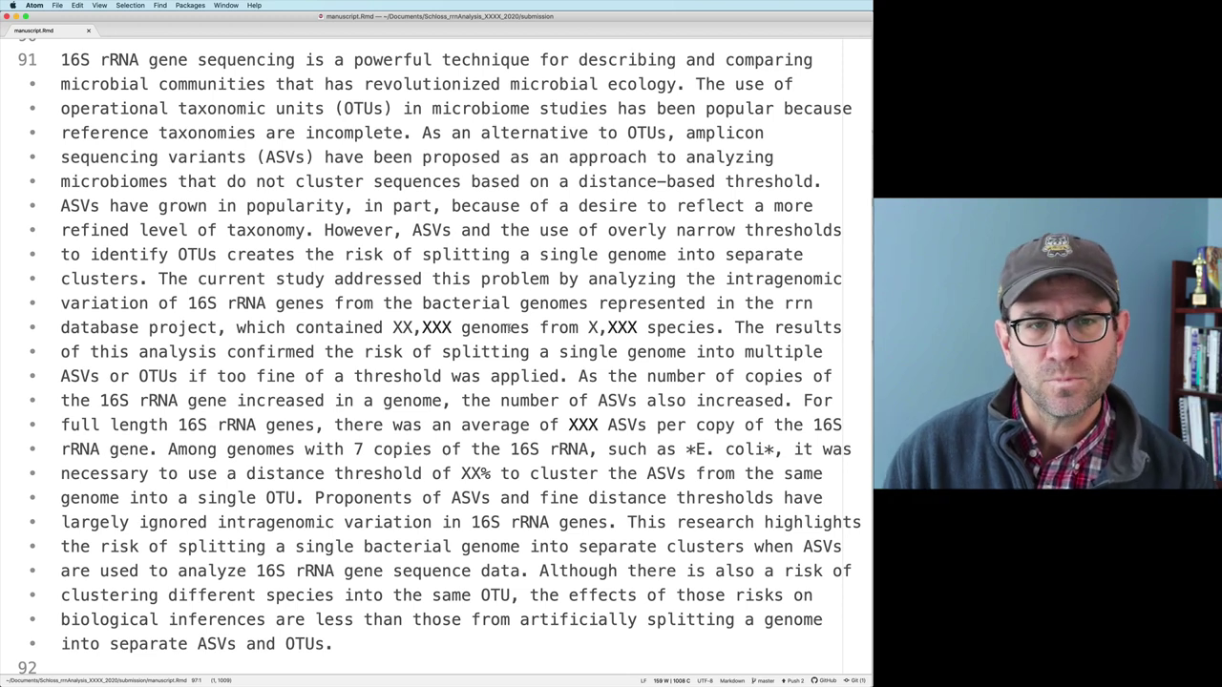
left_click(346, 234)
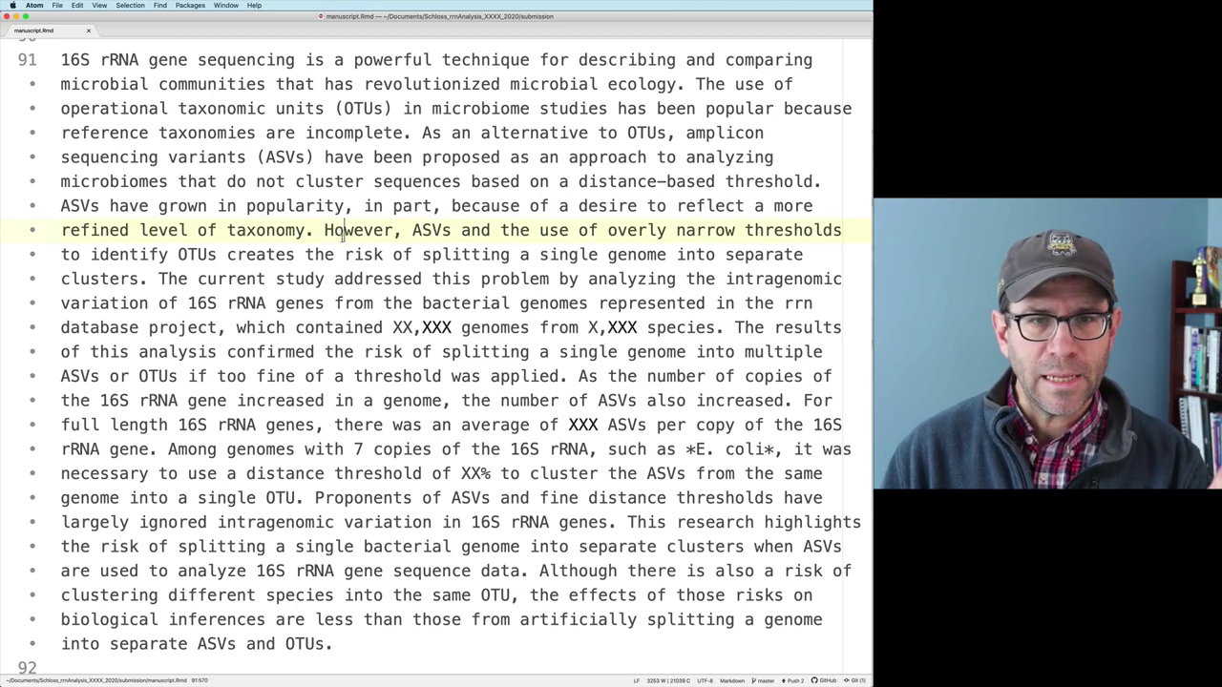
triple_click(324, 230)
left_click(336, 279)
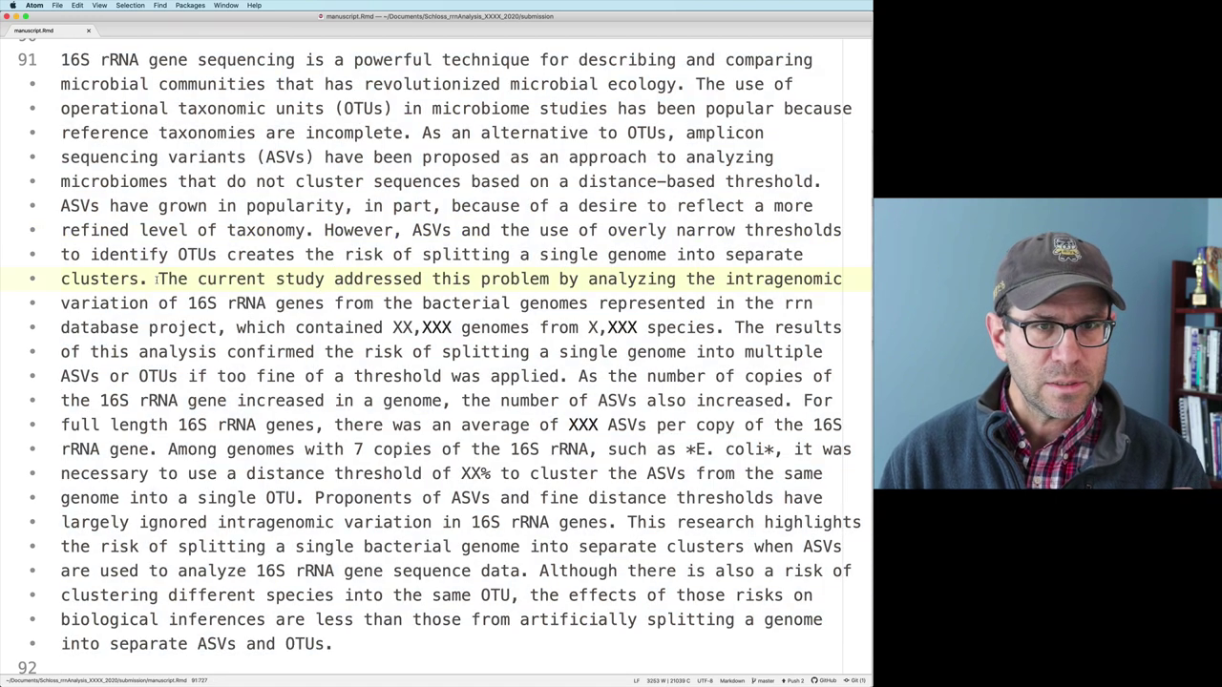
left_click_drag(322, 230, 158, 279)
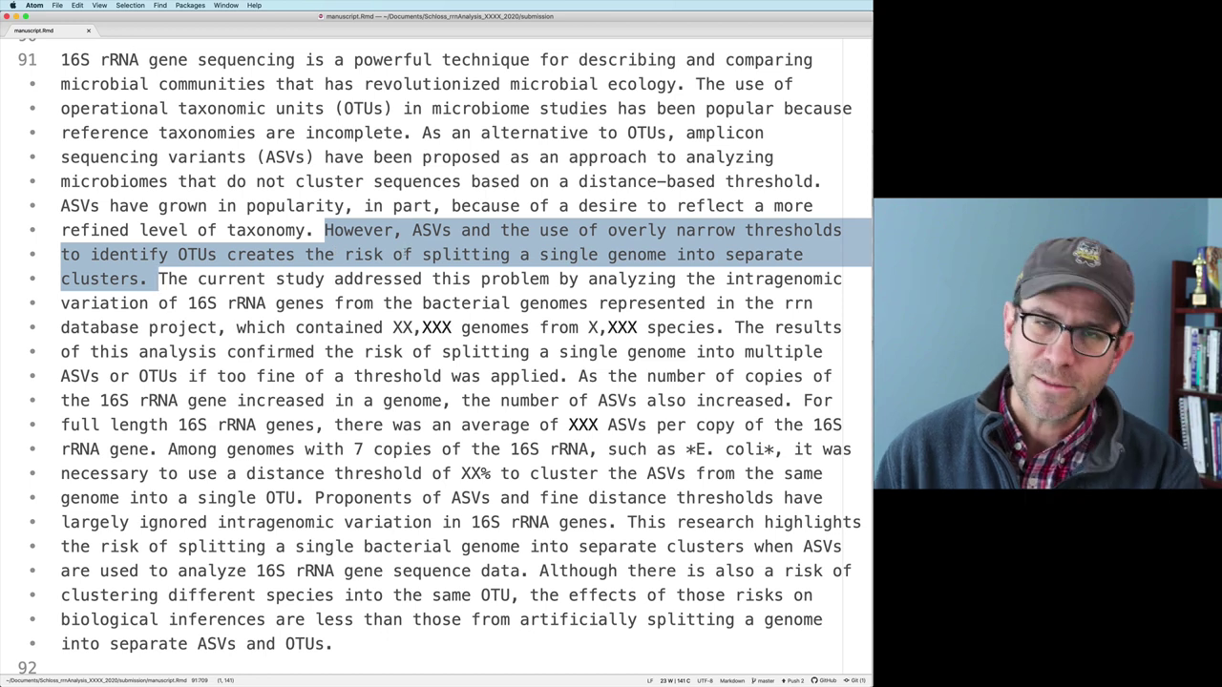
left_click_drag(322, 230, 55, 62)
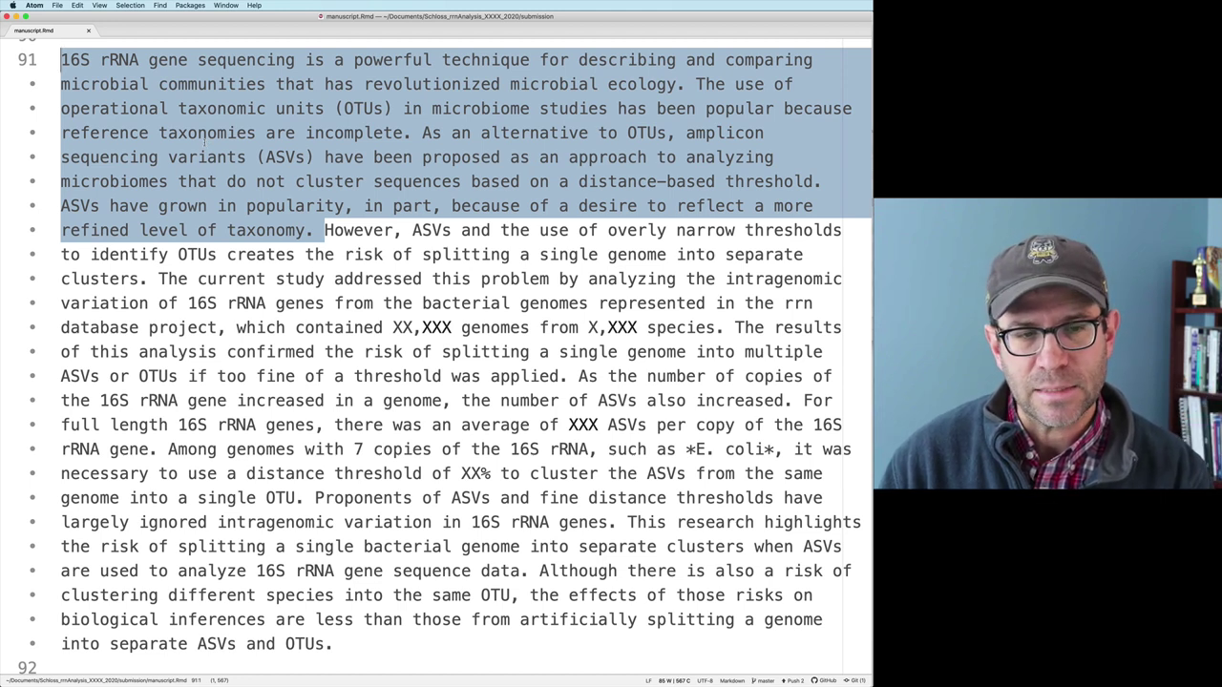
Highlight the Abstract's main result sentence beginning "The results of this analysis confirmed the risk", and clear the selection.
scroll(416, 320, "down", 1)
scroll(415, 320, "down", 5)
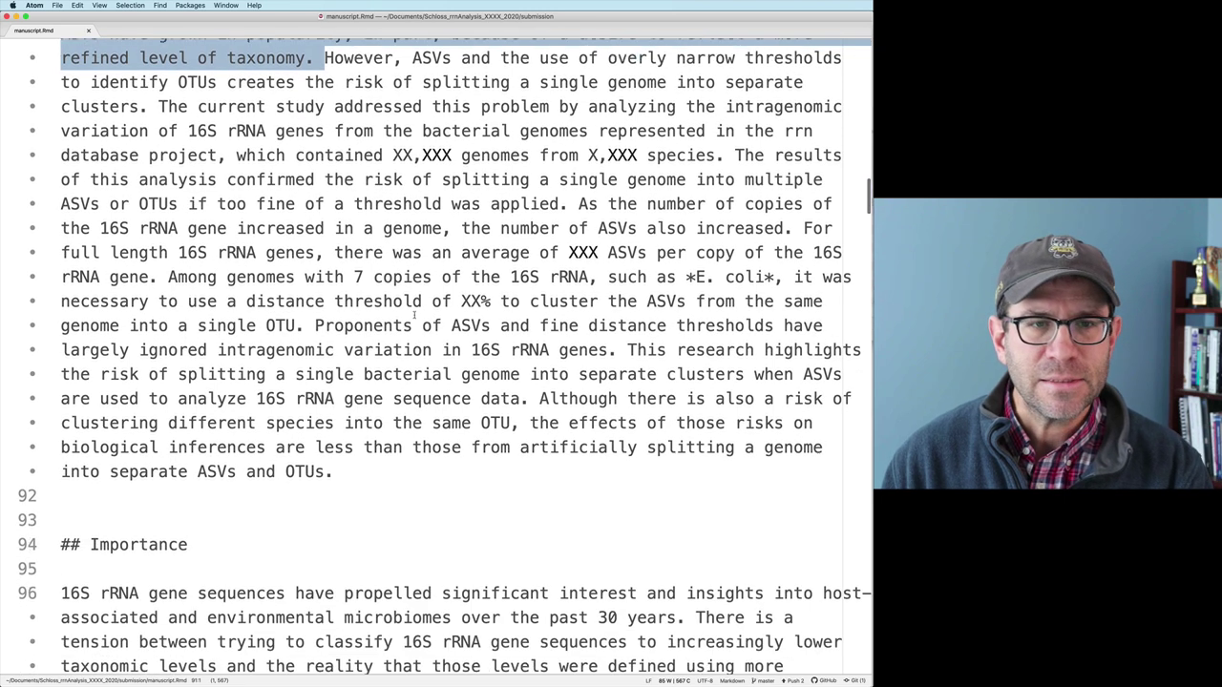
left_click_drag(734, 143, 579, 193)
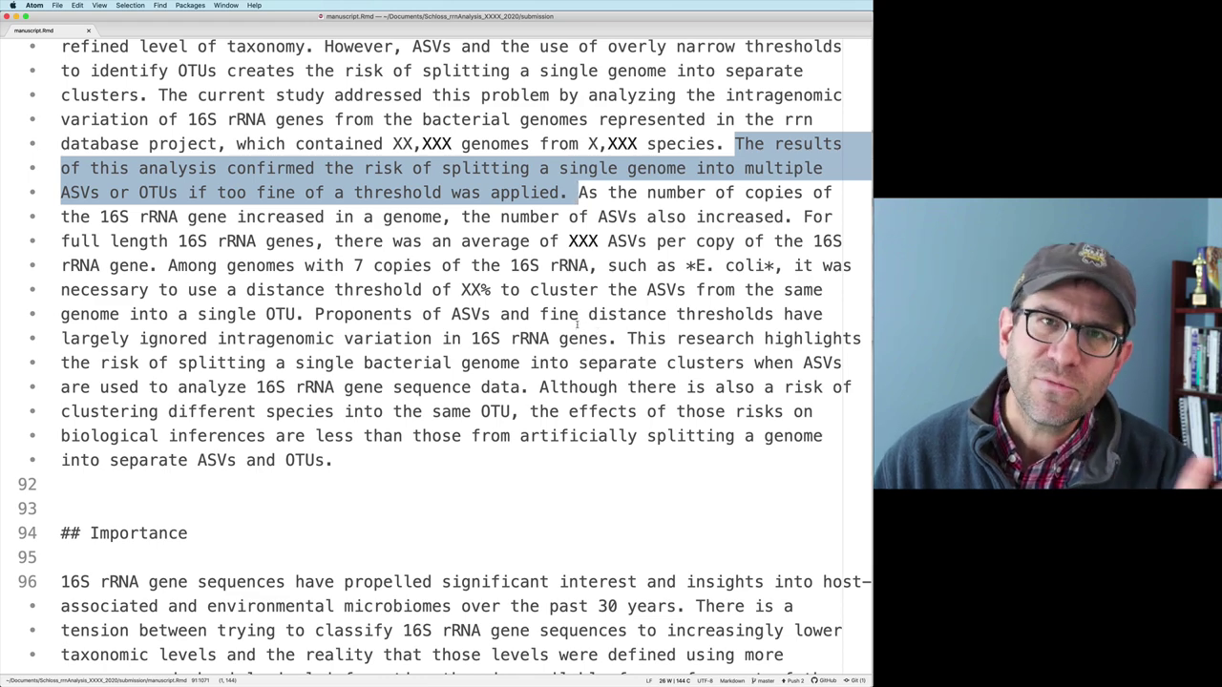
scroll(563, 318, "up", 2)
scroll(544, 309, "up", 5)
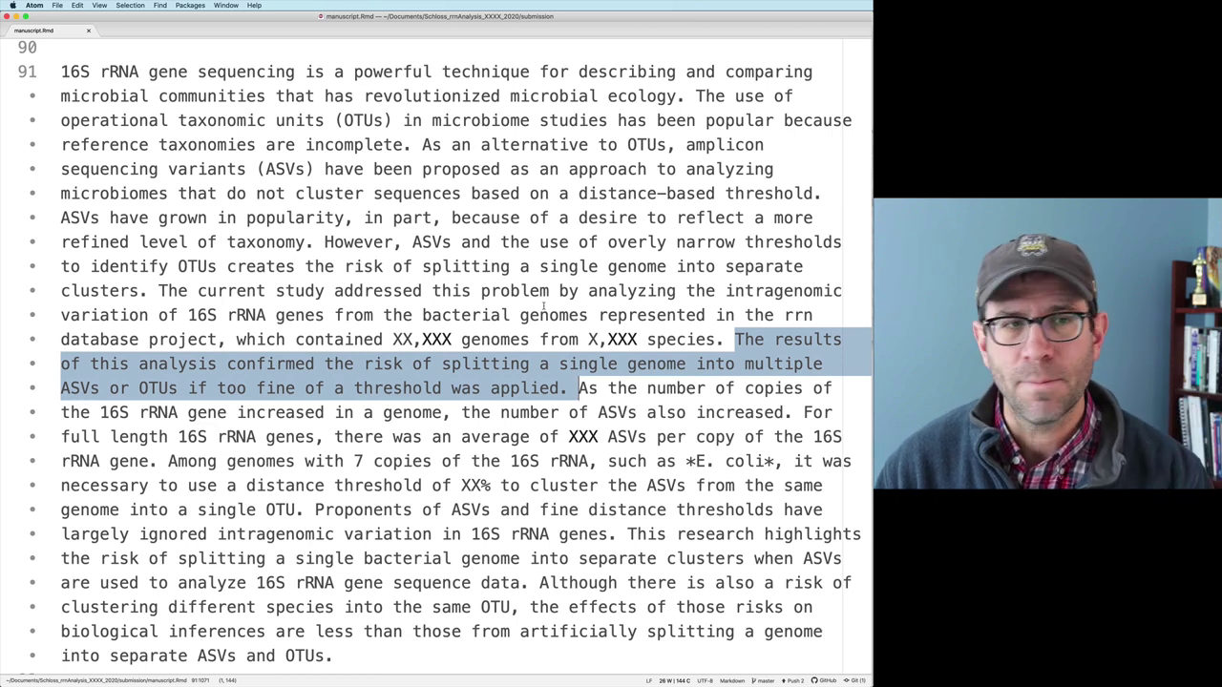
left_click(540, 314)
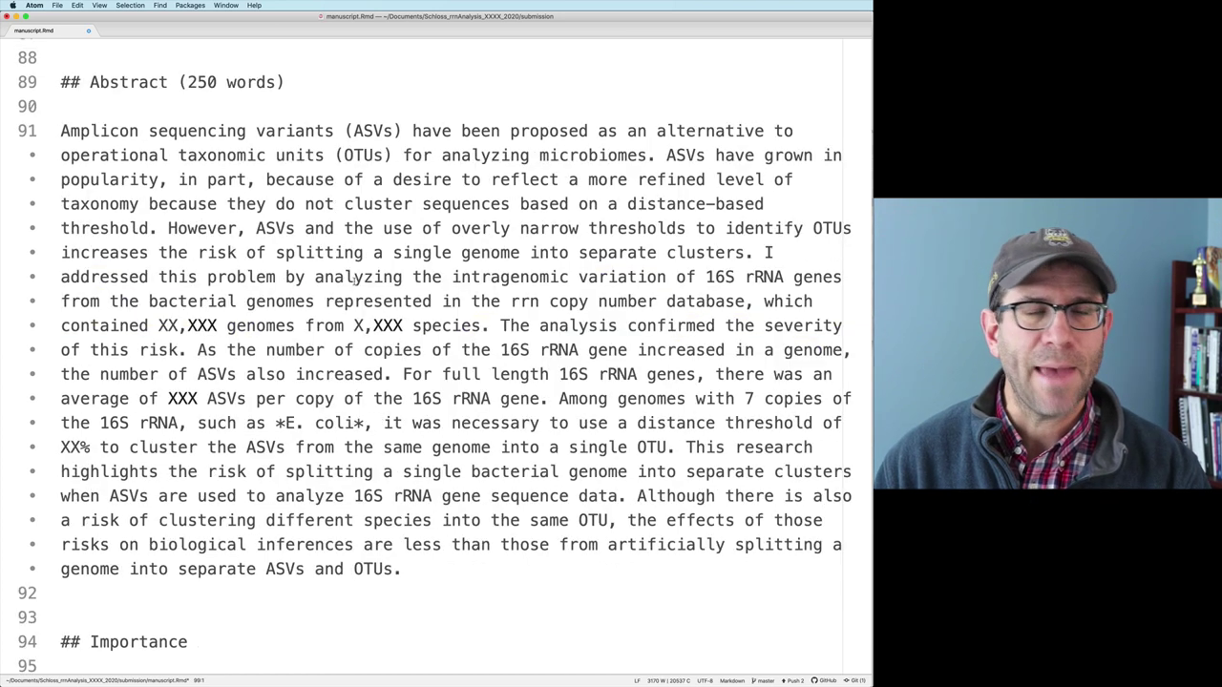
Select the whole Abstract paragraph and the whole Importance paragraph in turn to check their word counts, clearing each selection.
triple_click(355, 276)
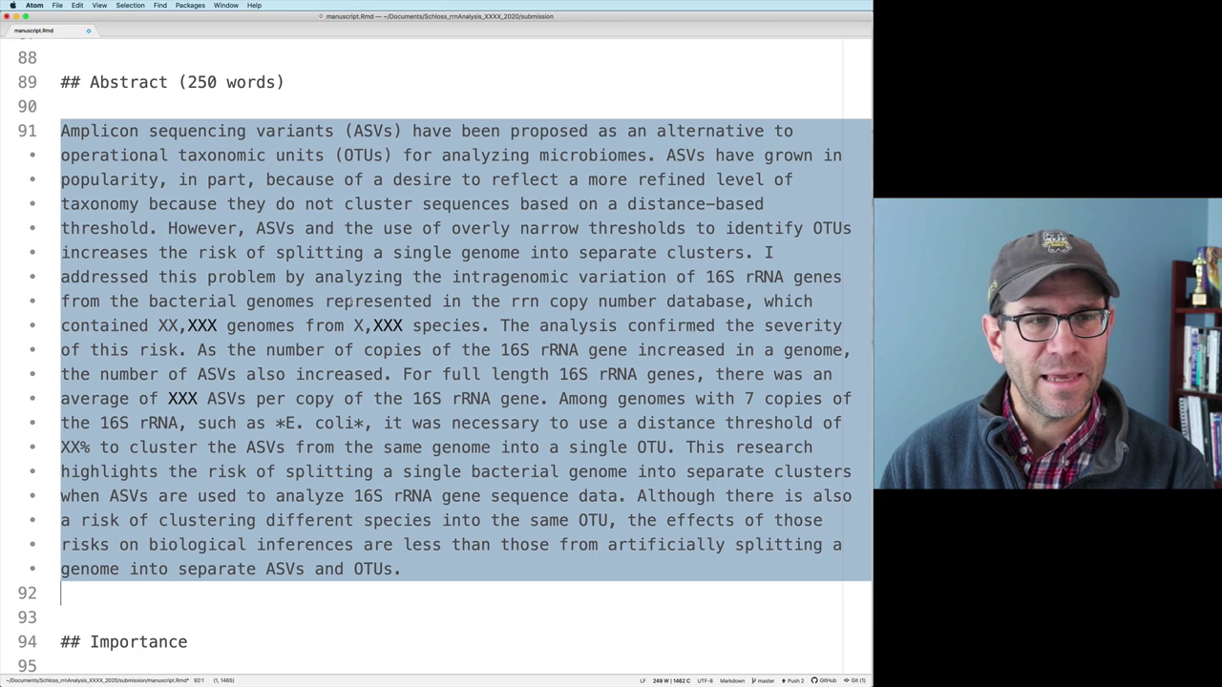
left_click(353, 301)
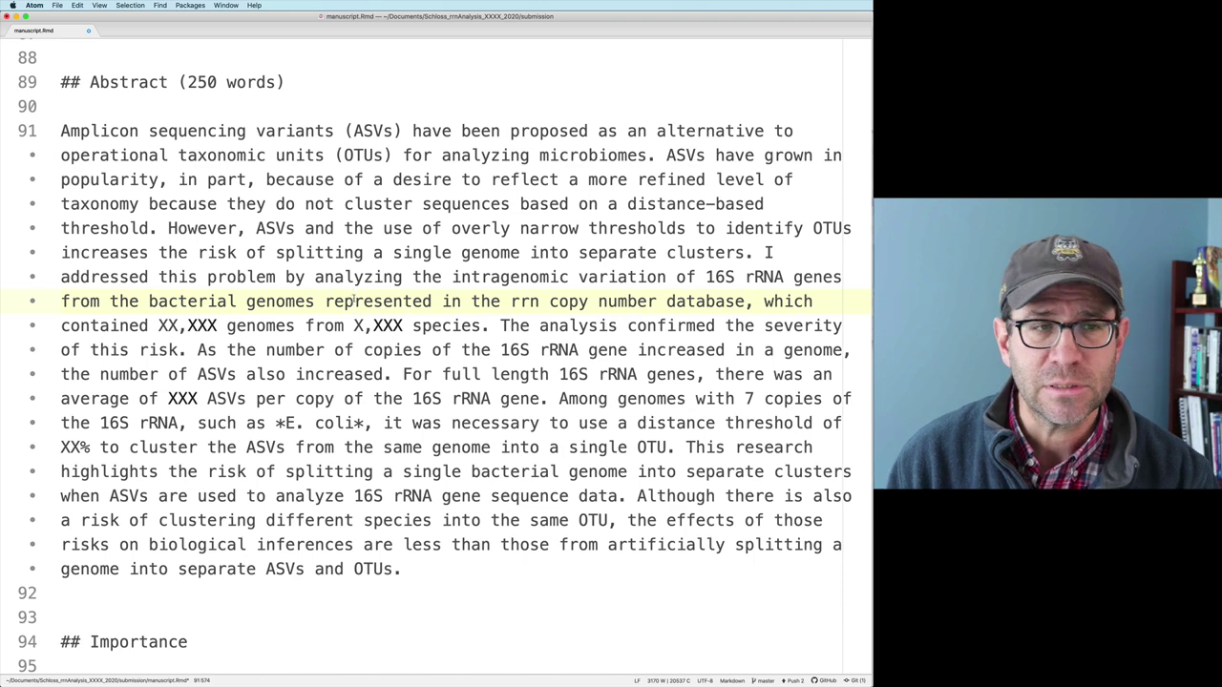
scroll(353, 300, "down", 9)
left_click(353, 366)
triple_click(354, 365)
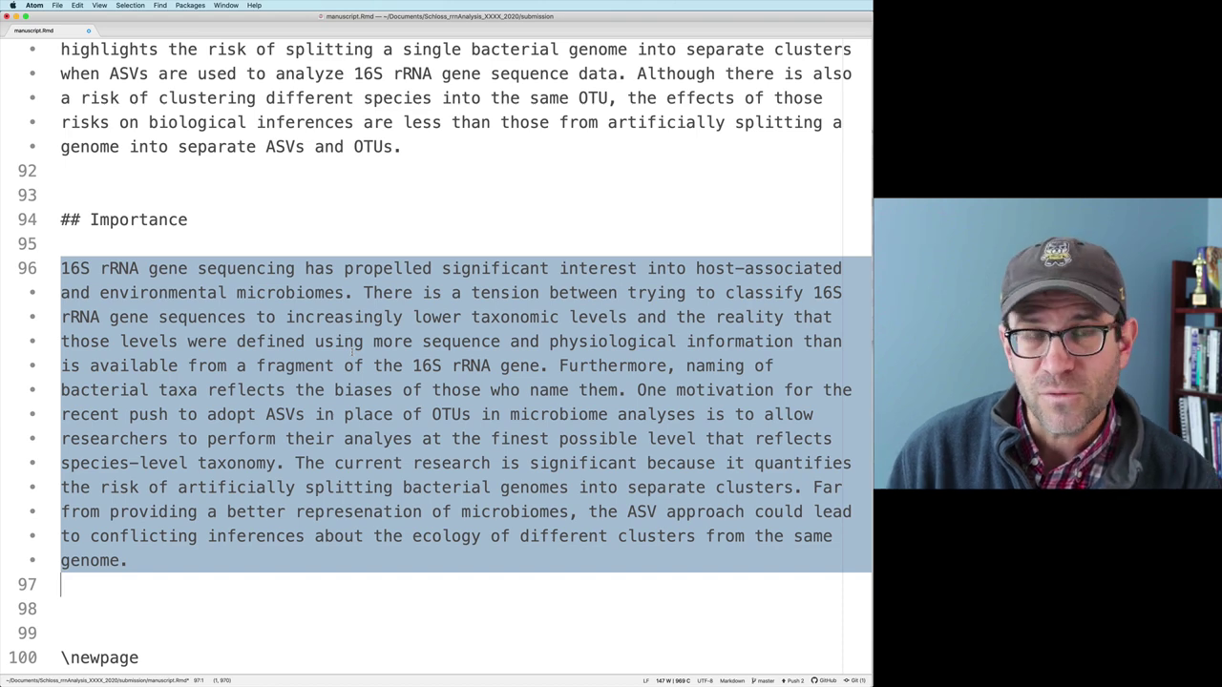
left_click(312, 348)
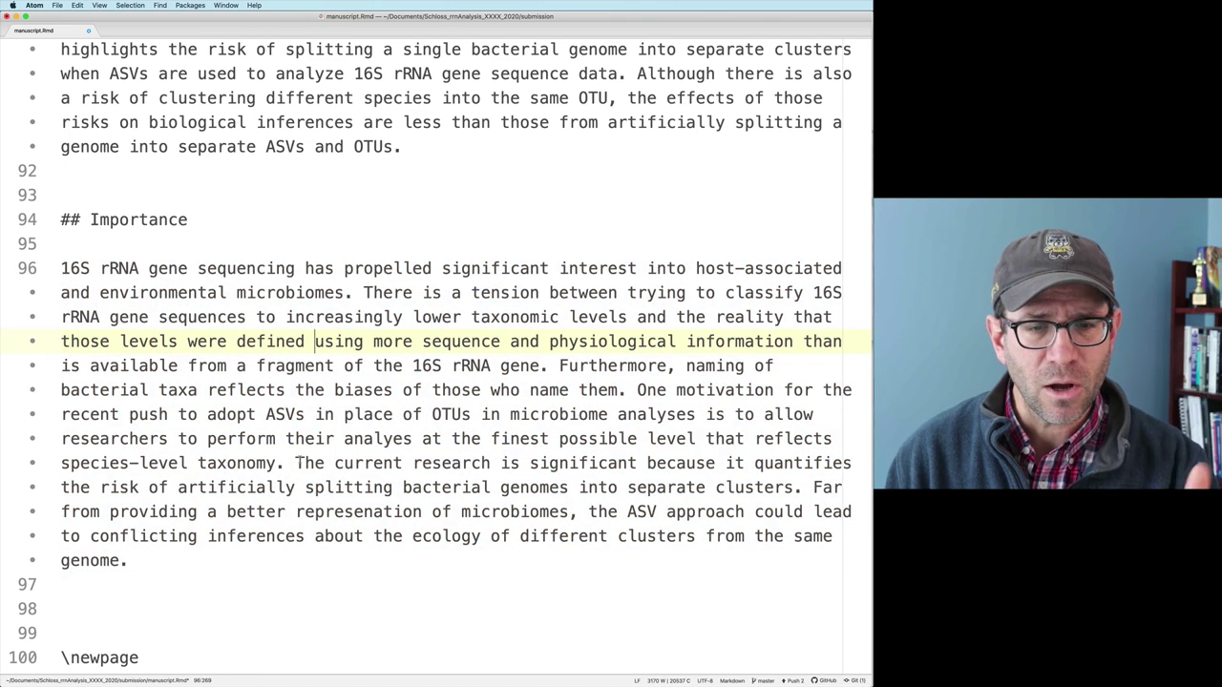
Highlight "The current research is significant because" in the Importance section, and the XX,XXX genome count placeholder in the Abstract.
left_click_drag(295, 464, 715, 464)
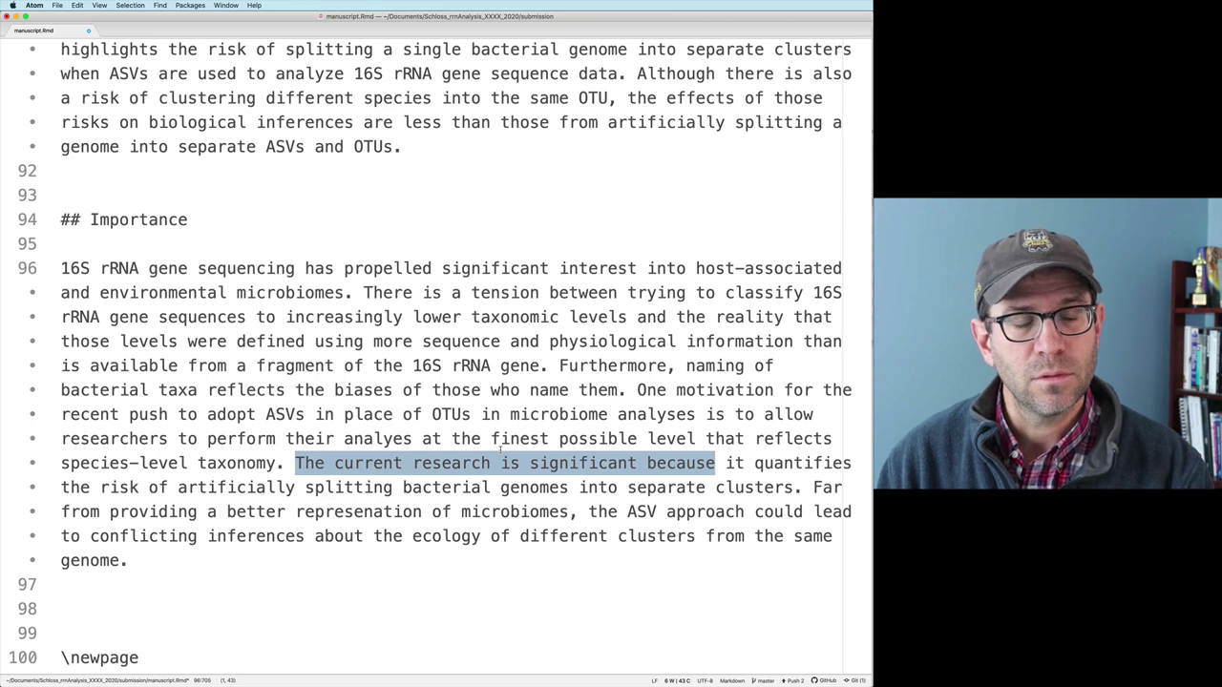
scroll(500, 447, "up", 9)
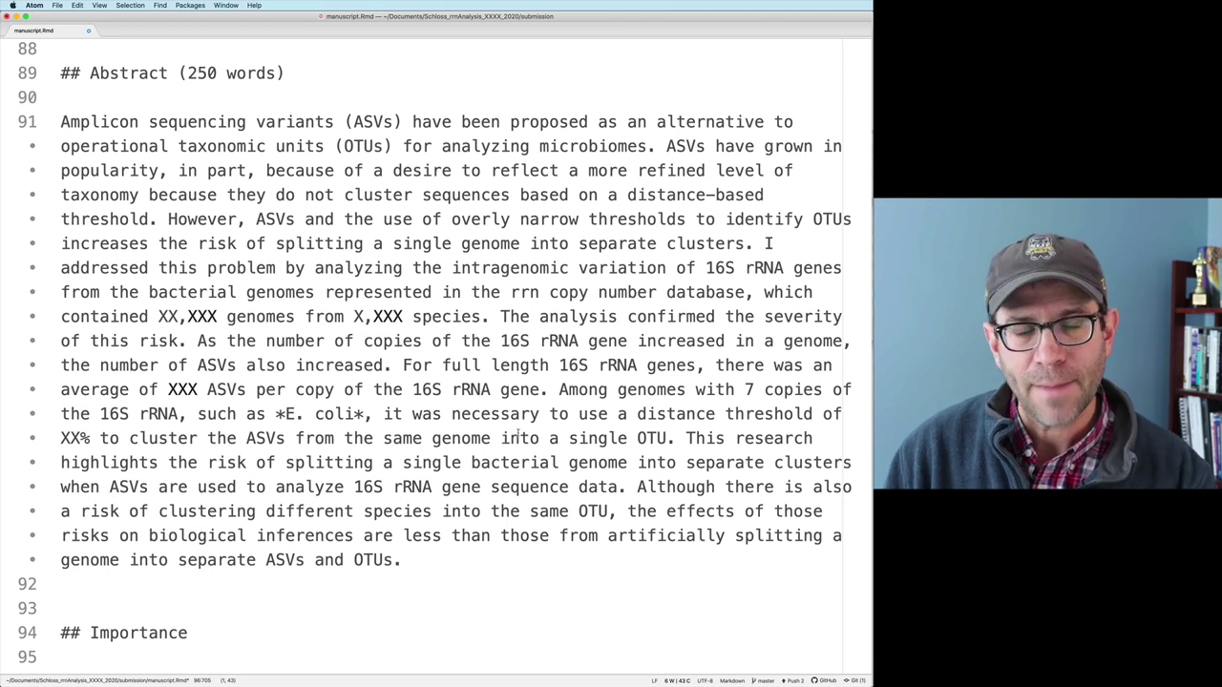
scroll(517, 436, "down", 1)
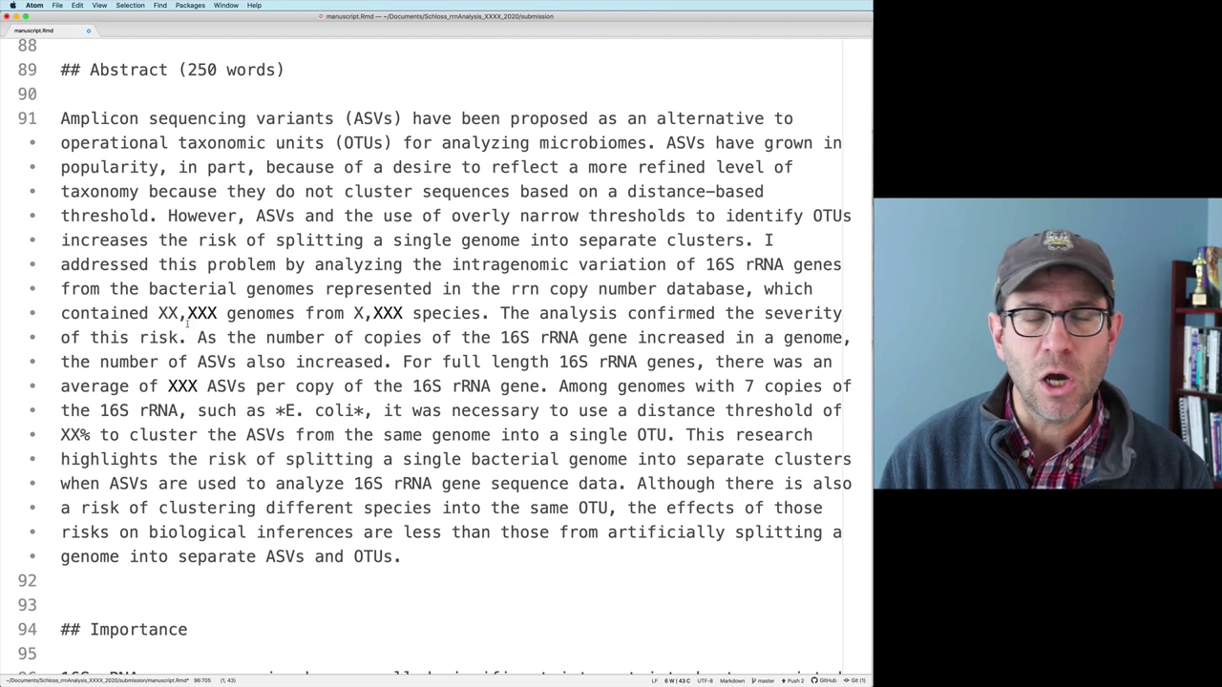
left_click_drag(150, 313, 219, 313)
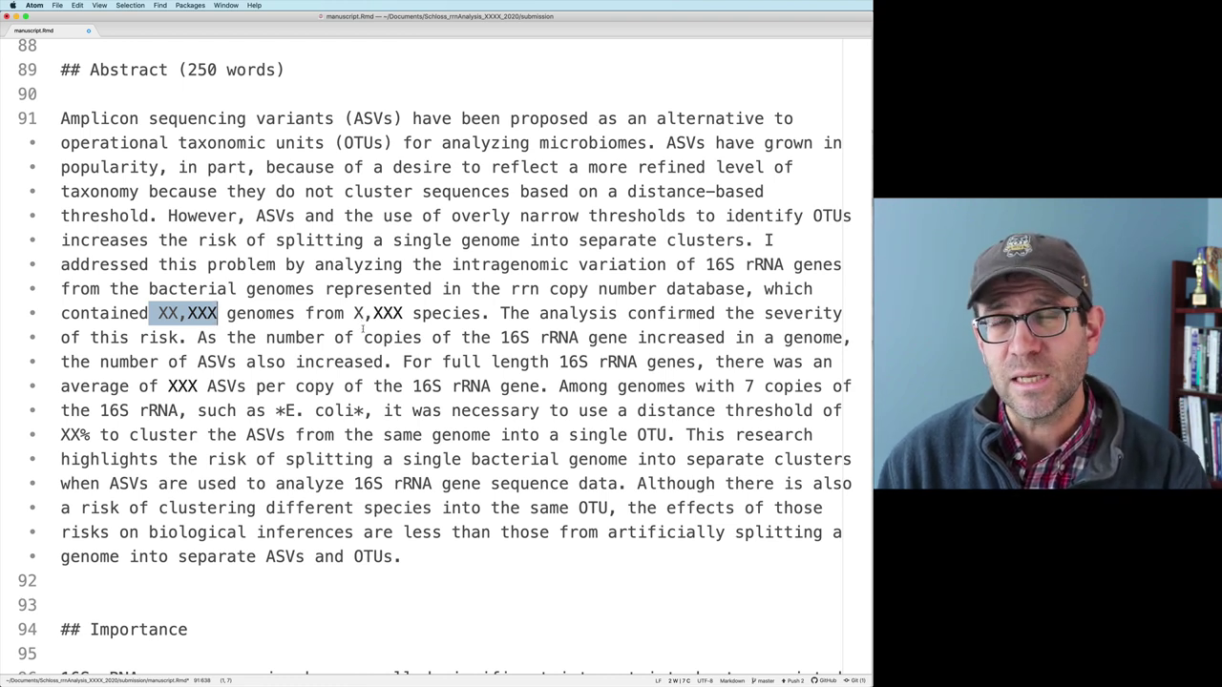
Remove the "(250 words)" note from the Abstract heading.
scroll(363, 329, "up", 1)
scroll(355, 322, "up", 1)
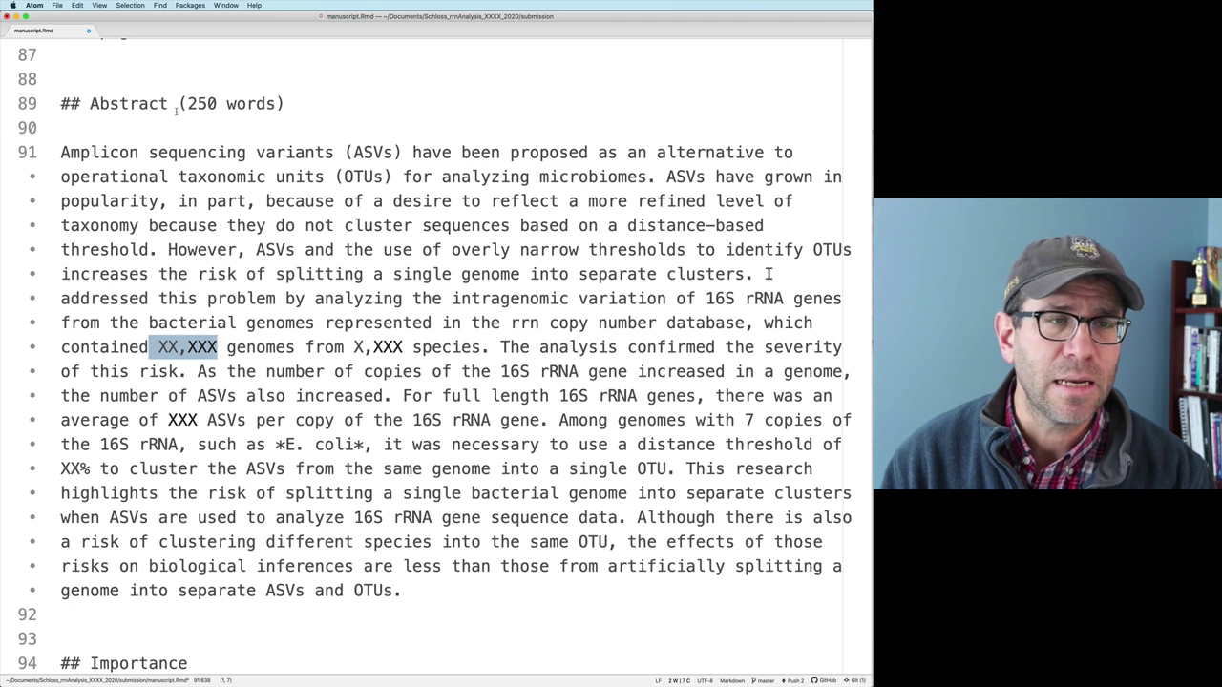
left_click_drag(170, 106, 286, 106)
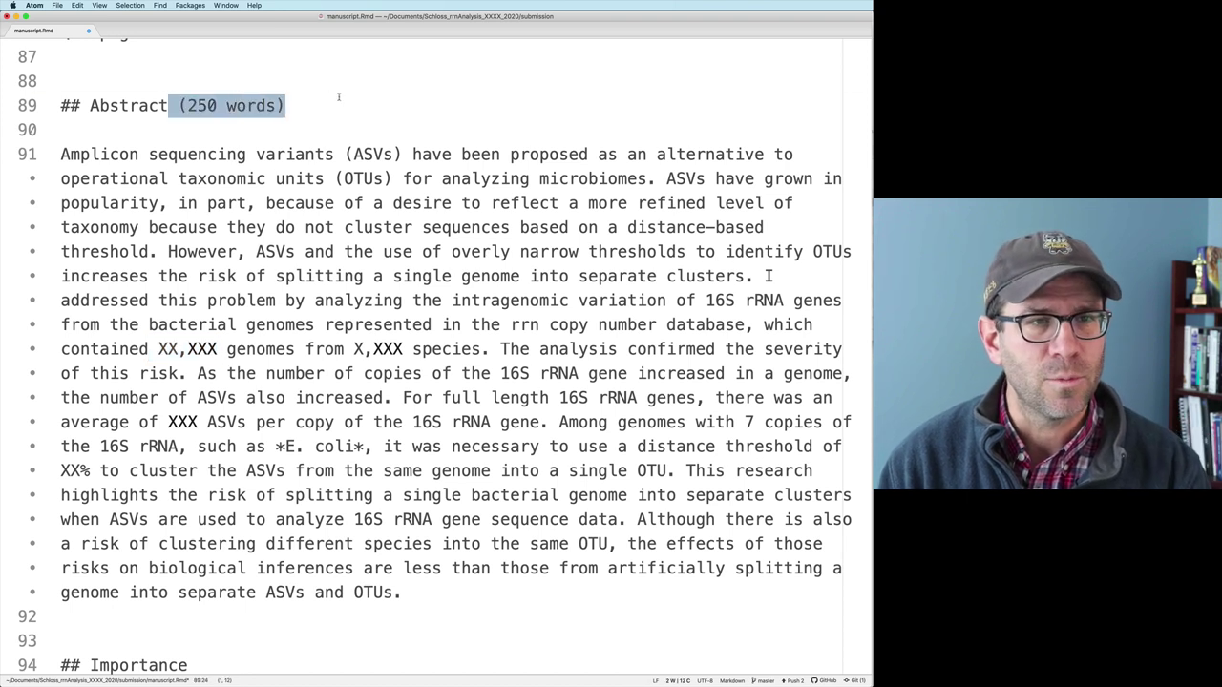
key("BackSpace")
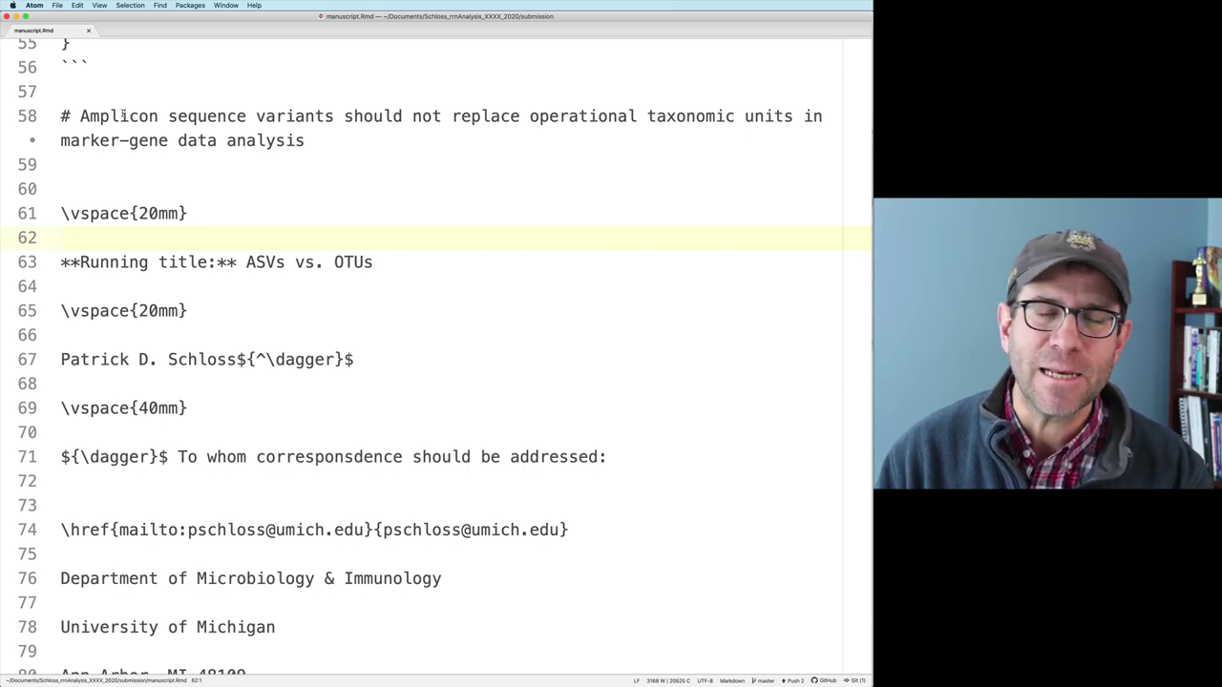
Highlight the running title text "ASVs vs. OTUs" on the manuscript's title page.
scroll(287, 113, "up", 1)
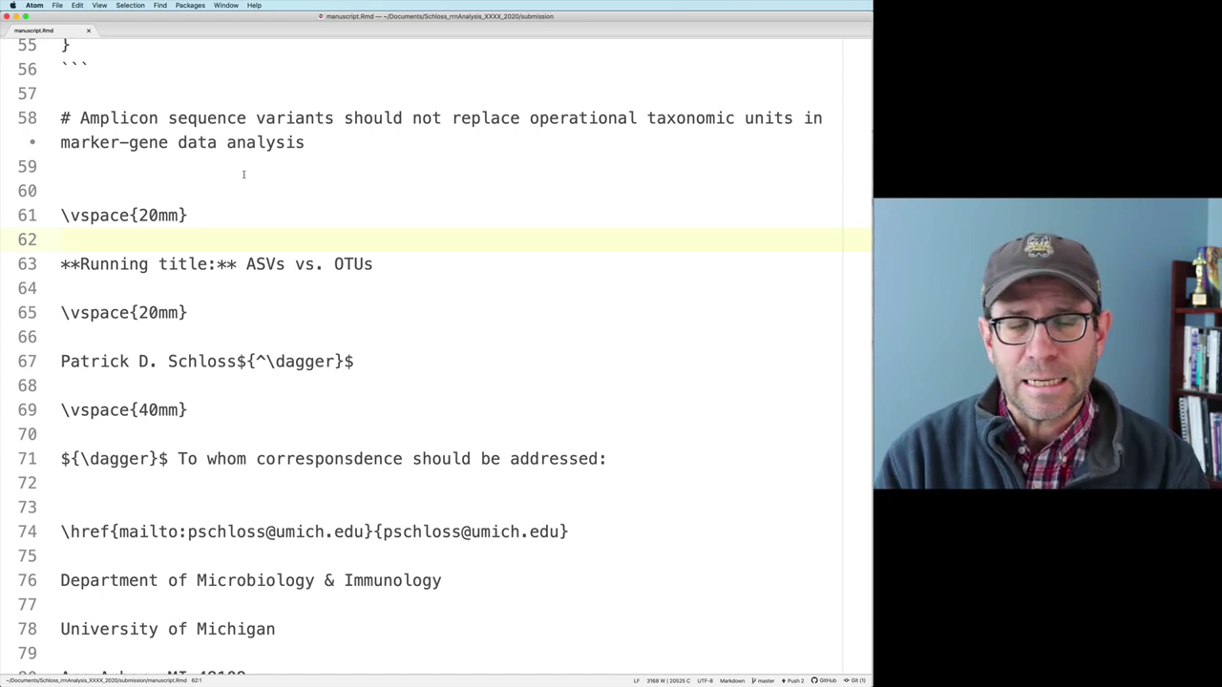
left_click(246, 264)
left_click_drag(246, 265, 372, 264)
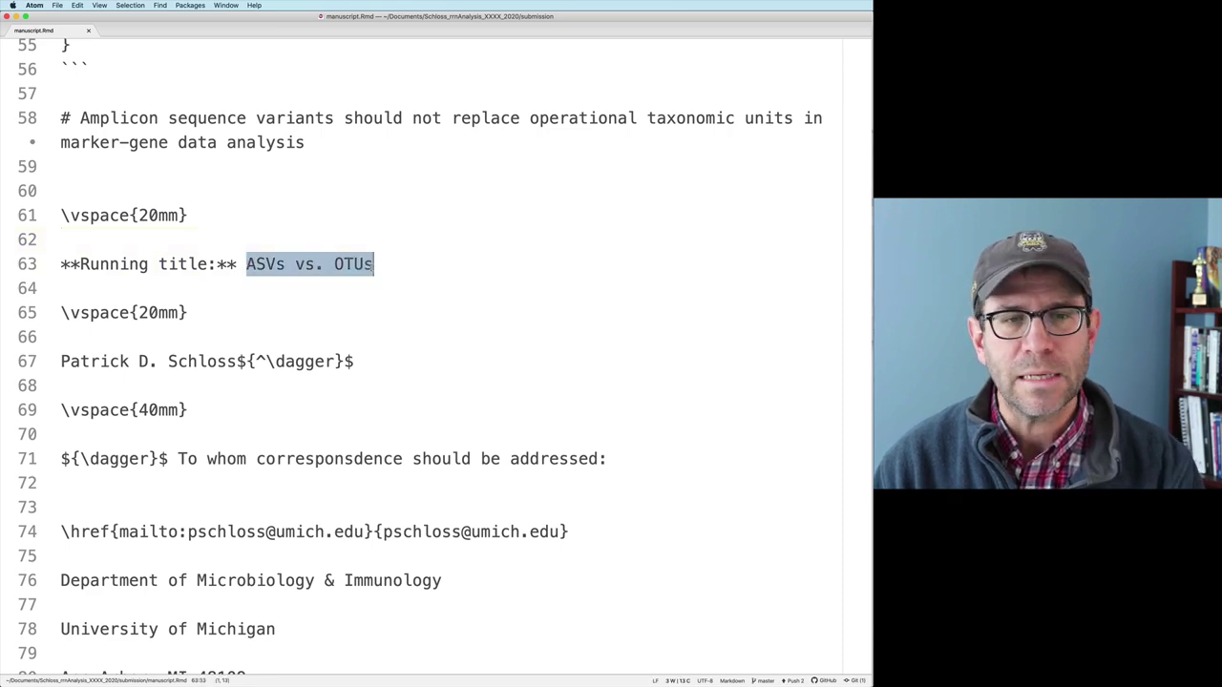
Switch to Safari, go to mSphere's Instructions to Authors PDF, and search it for "title".
key("super+Tab")
left_click(219, 46)
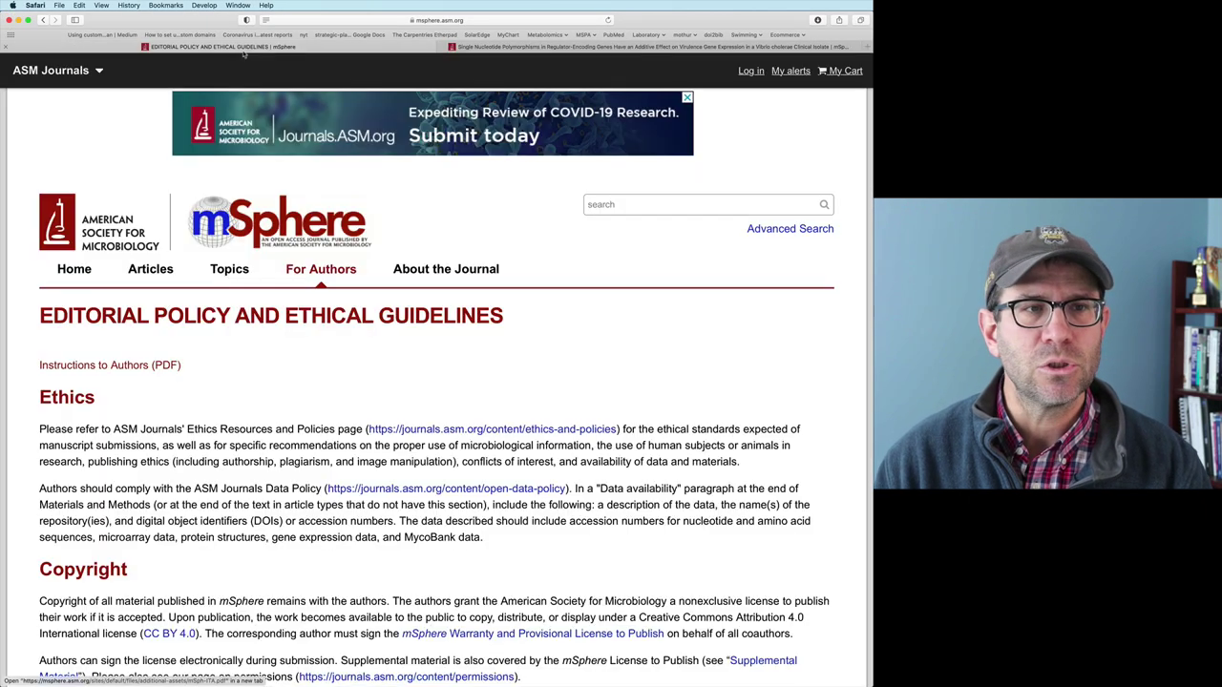
mouse_move(295, 263)
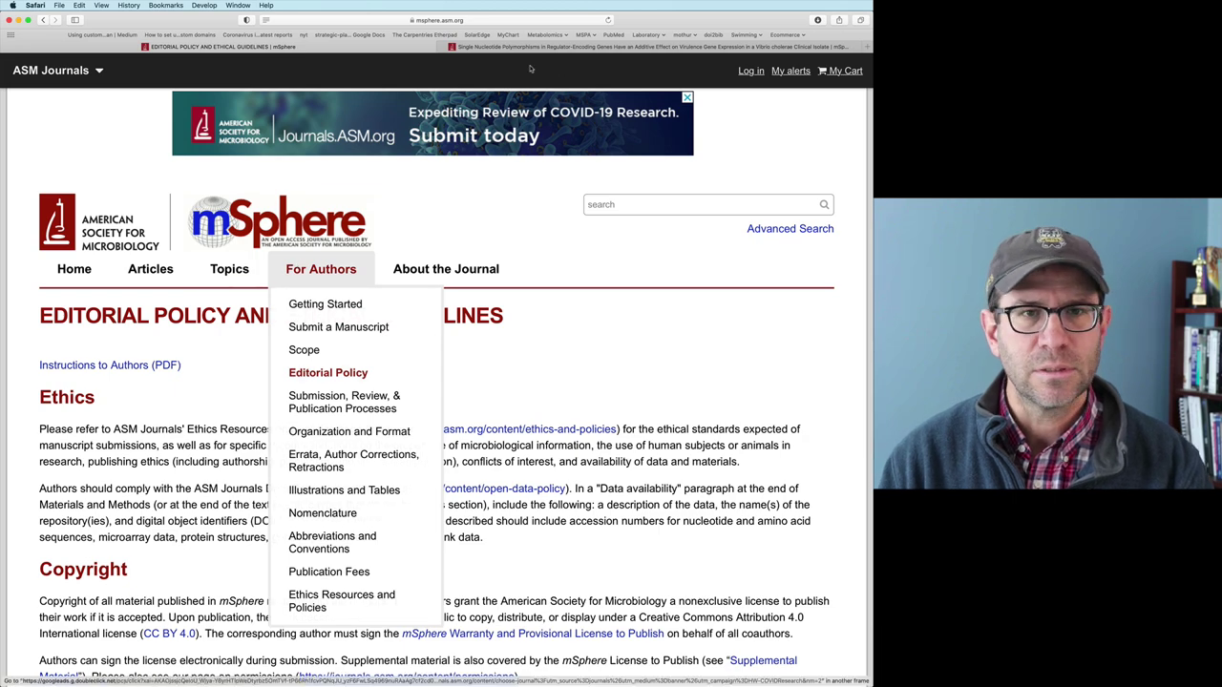
key("ctrl+Tab")
left_click(42, 20)
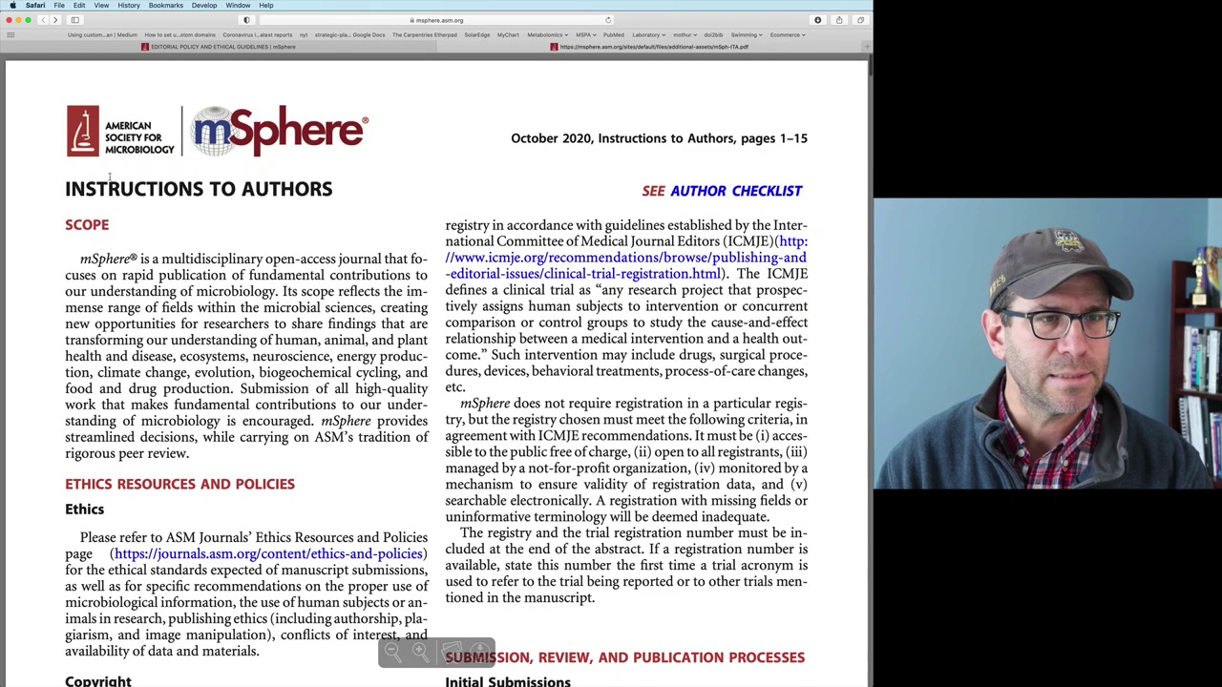
key("super+f")
type("title")
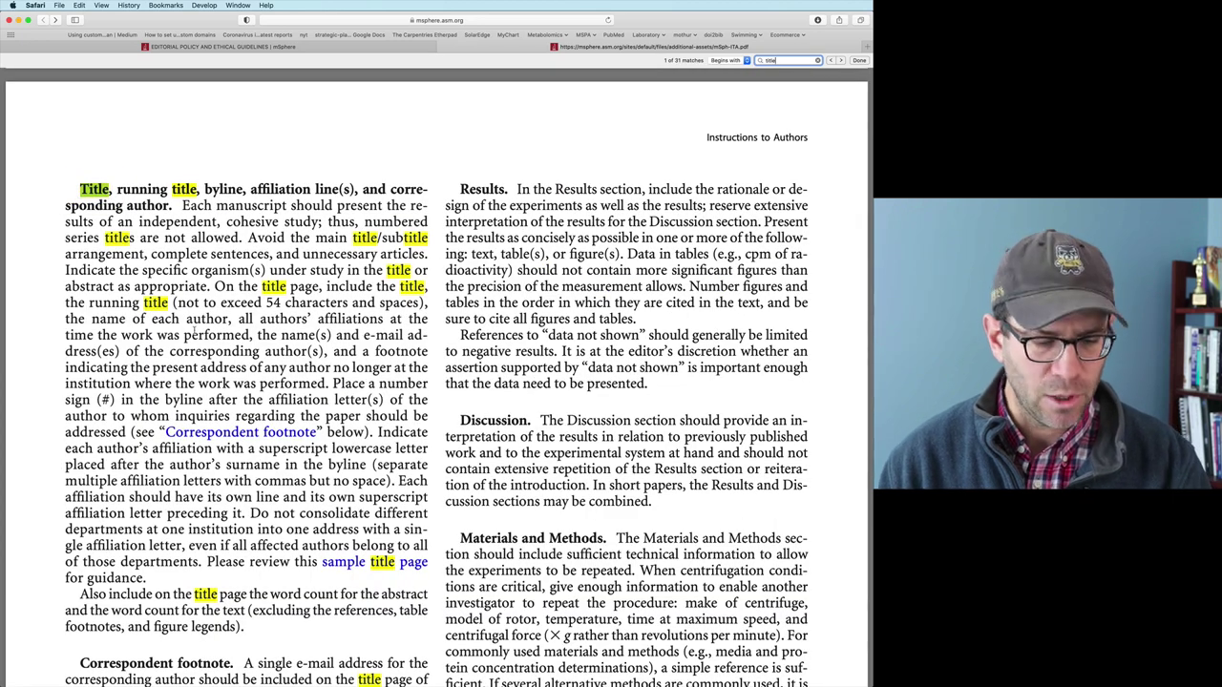
key("Escape")
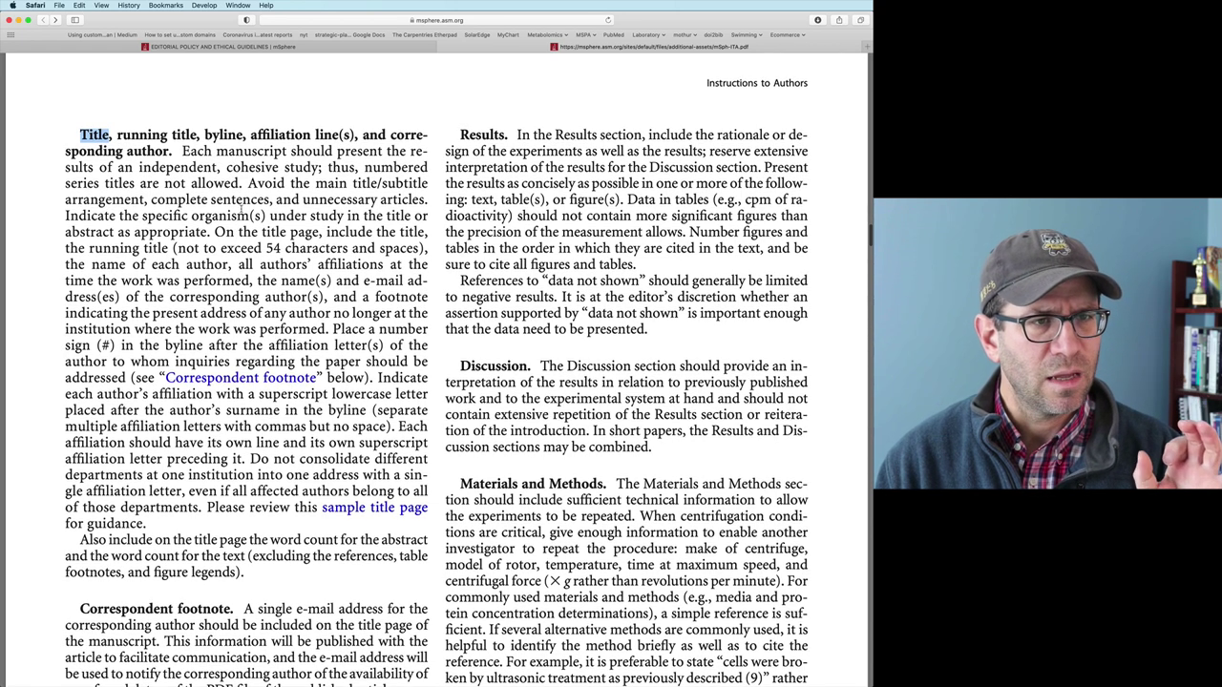
Highlight the guidance on cohesive studies, avoiding subtitles and complete sentences, and title page contents, plus the "Instructions to Authors" header.
left_click_drag(181, 153, 322, 171)
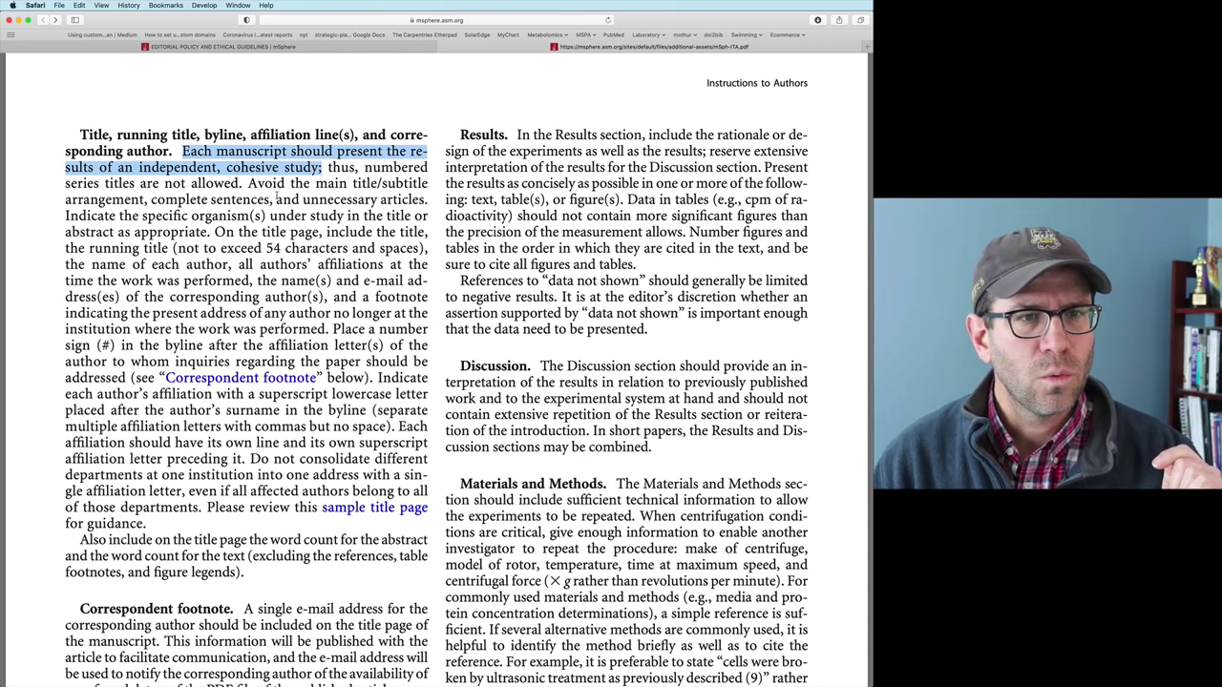
left_click_drag(249, 183, 401, 199)
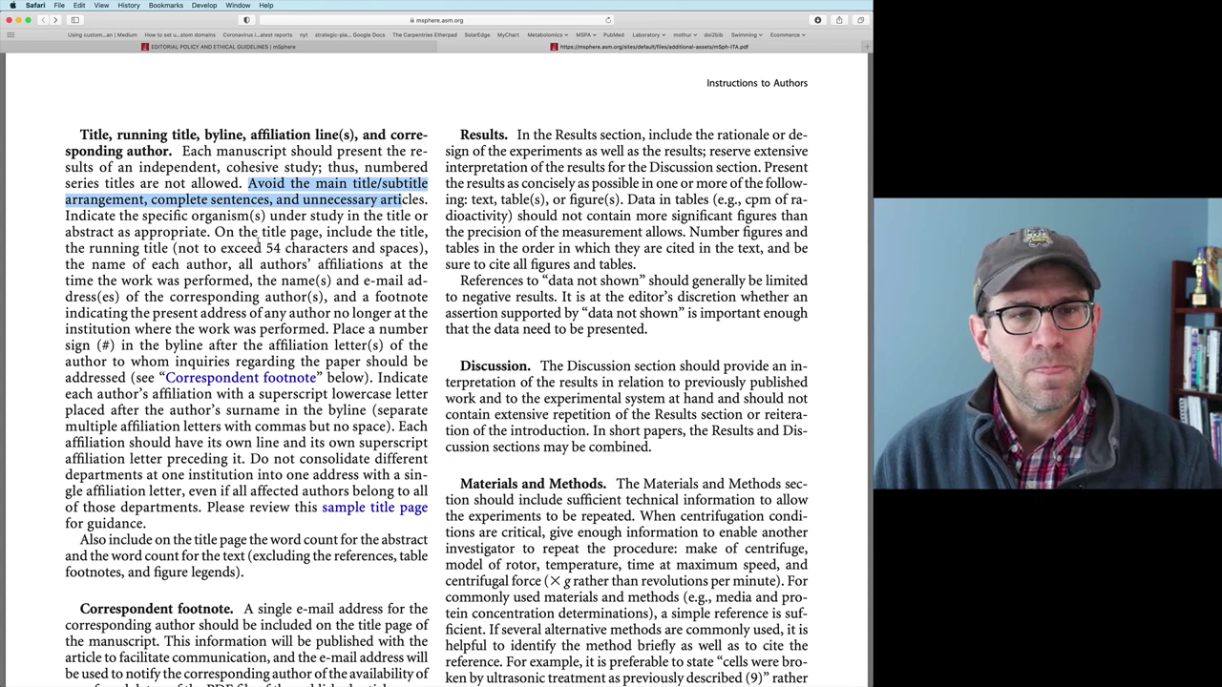
left_click_drag(216, 232, 380, 233)
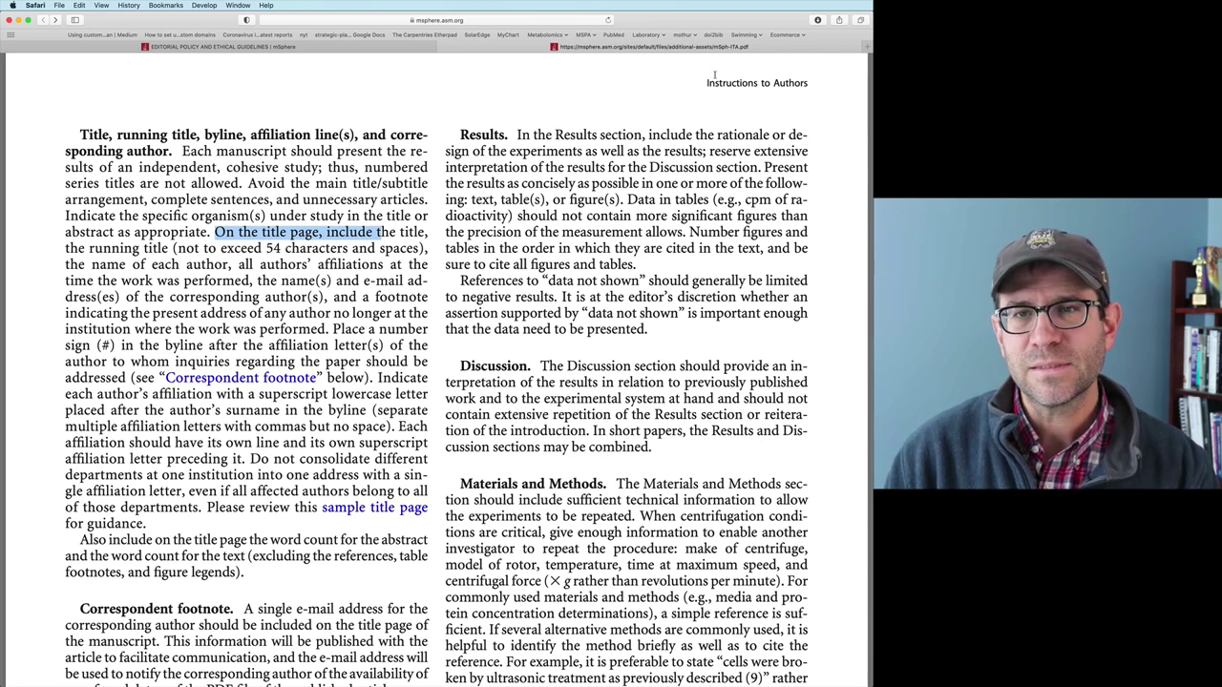
left_click_drag(708, 84, 781, 84)
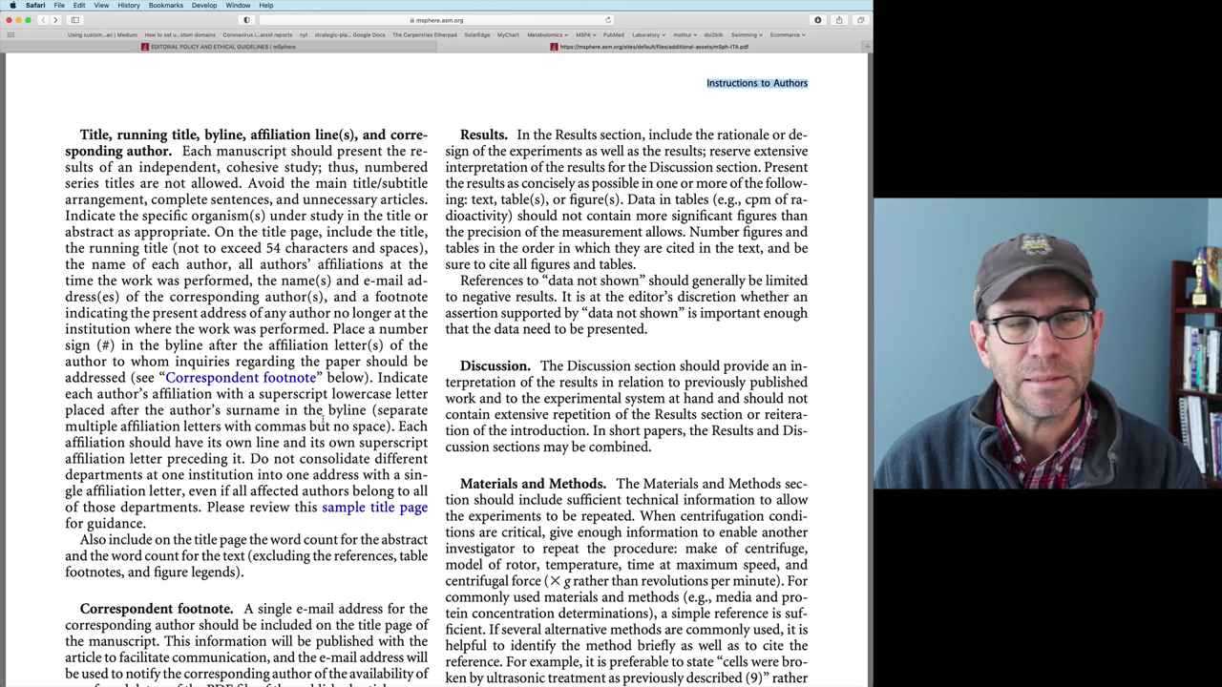
Return to Atom and highlight the manuscript's full title, "Amplicon sequence variants should not replace operational taxonomic units in marker-gene data analysis", clearing the selection.
key("super+Tab")
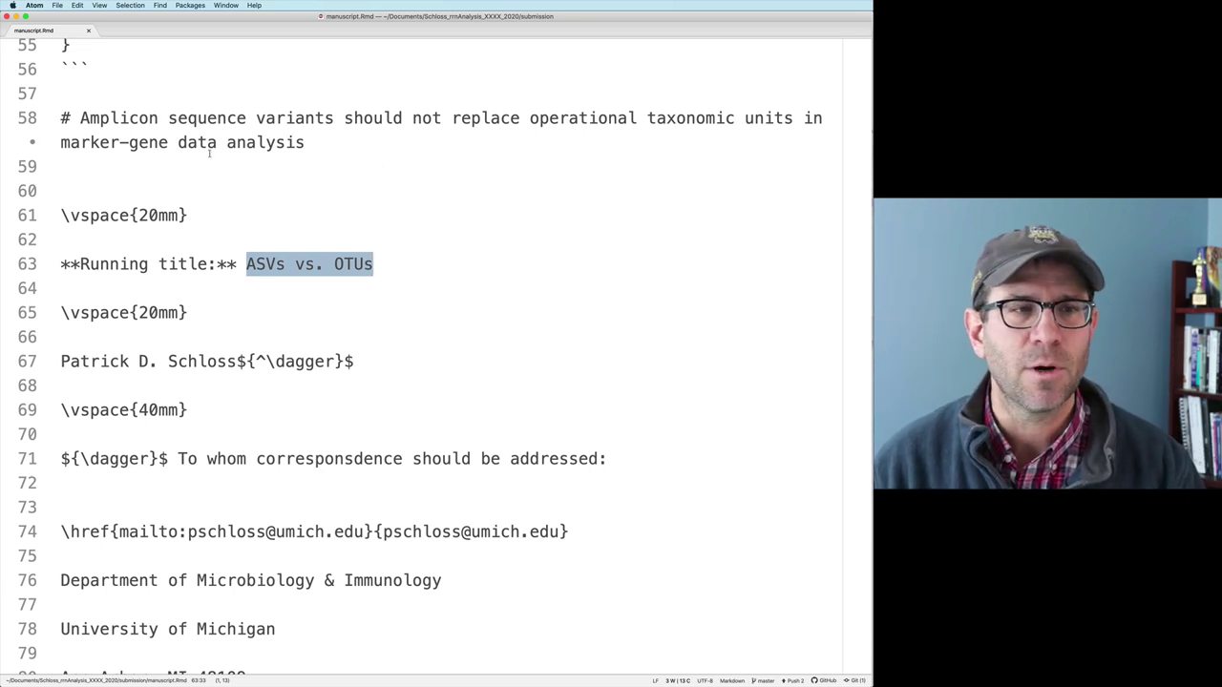
scroll(344, 151, "up", 1)
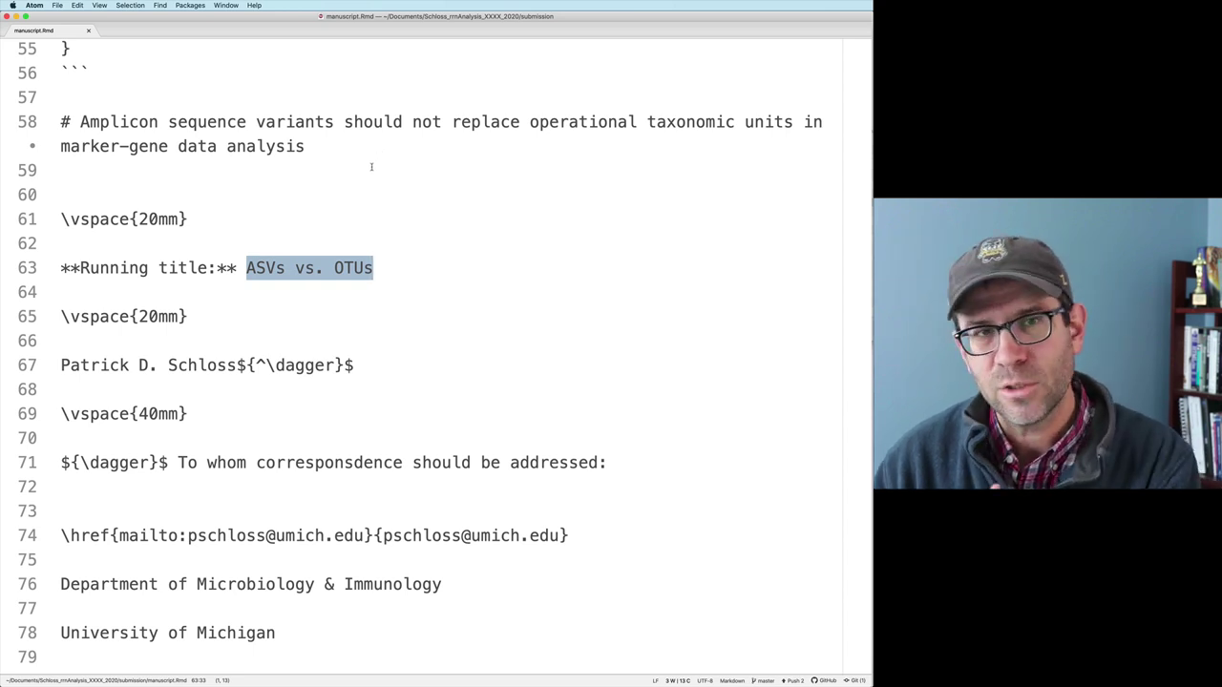
left_click_drag(80, 121, 305, 146)
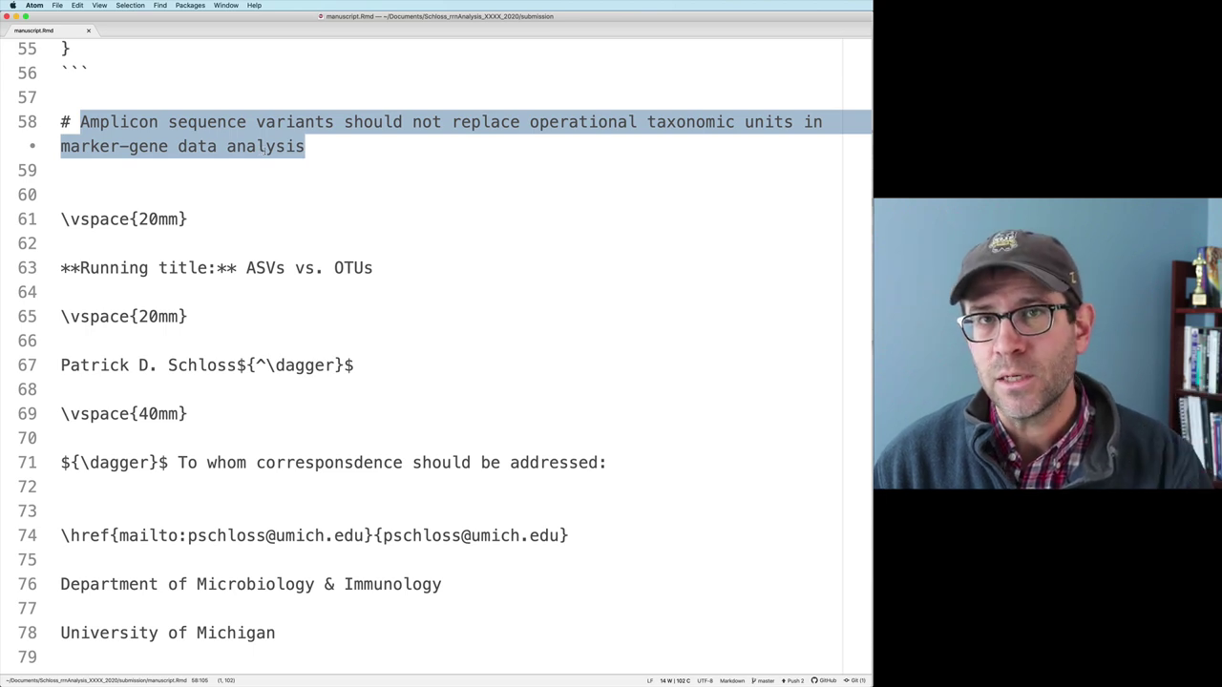
left_click(315, 156)
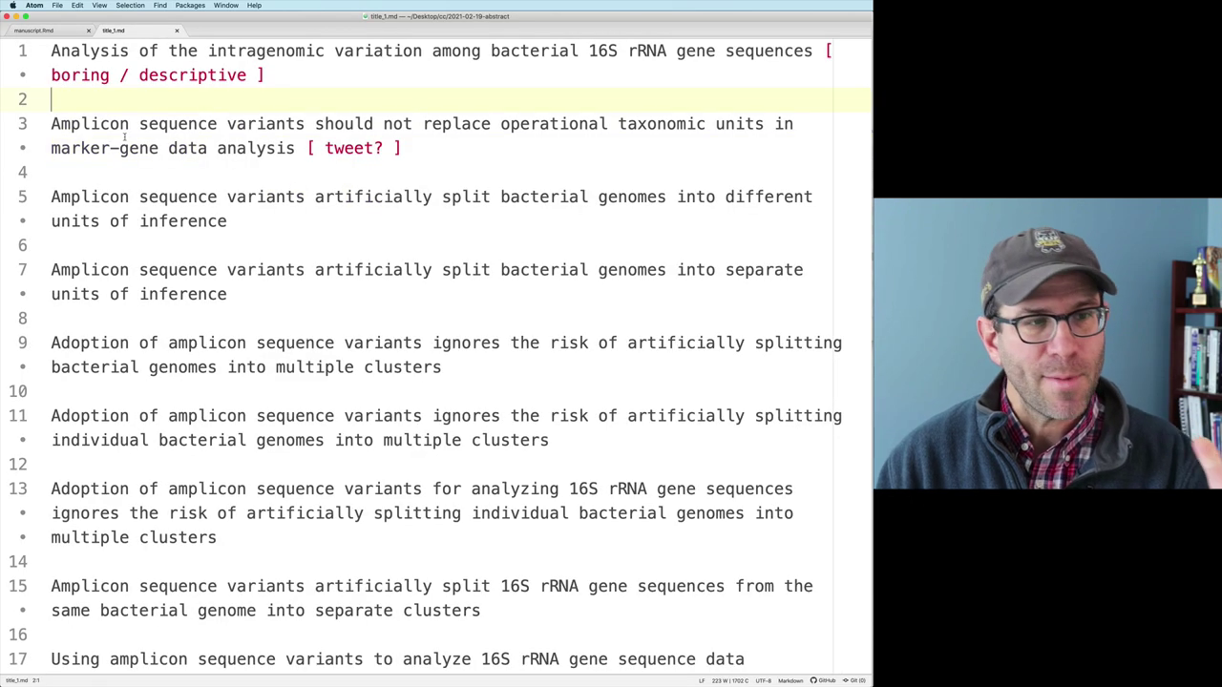
Read through the candidate titles in title_1.md, and highlight the one marked "boring / descriptive" and the one marked "tweet?".
scroll(124, 137, "down", 5)
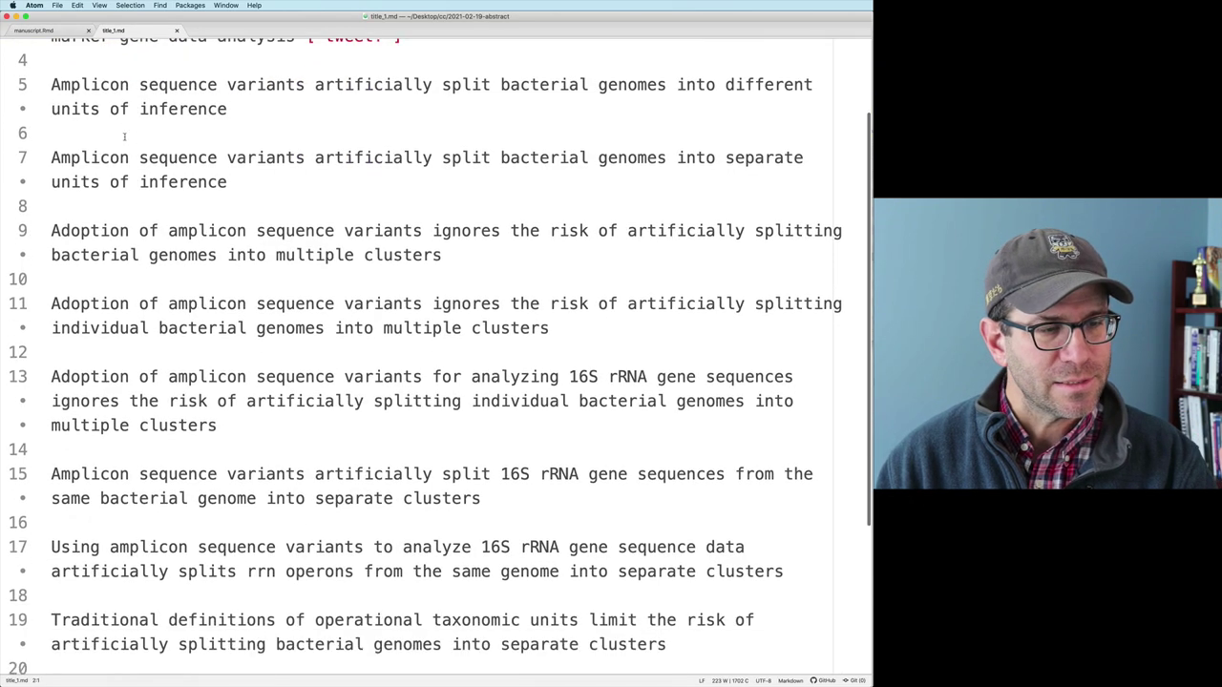
scroll(124, 136, "down", 2)
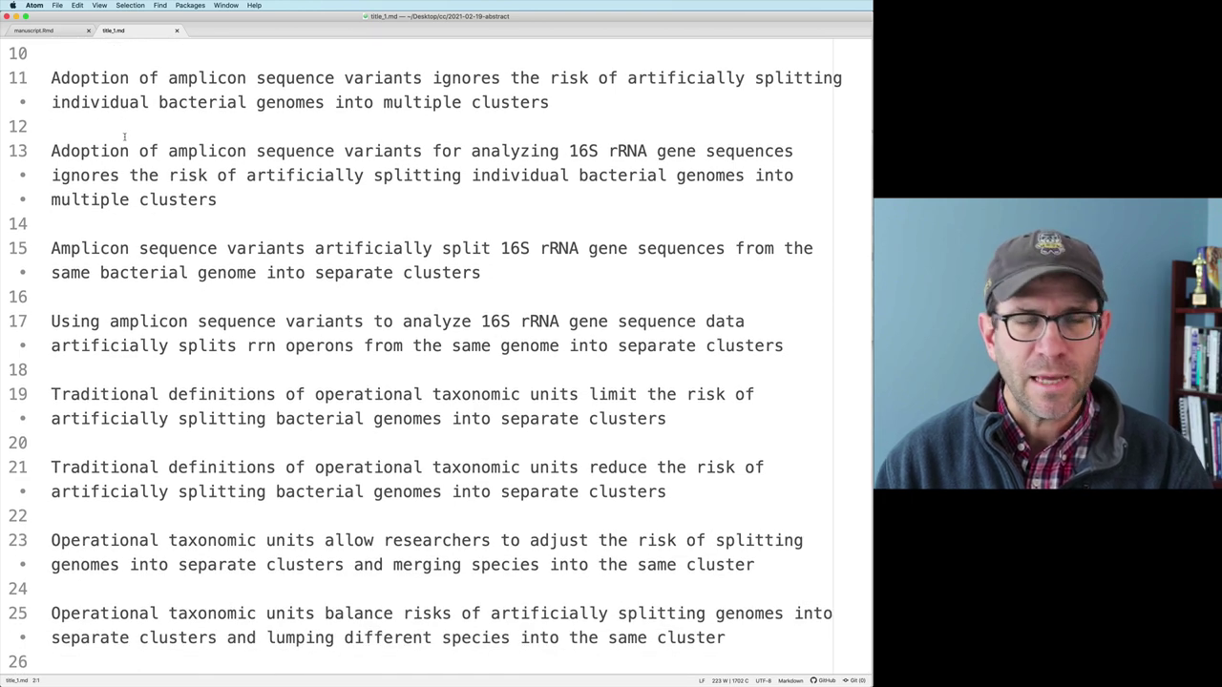
scroll(124, 137, "up", 5)
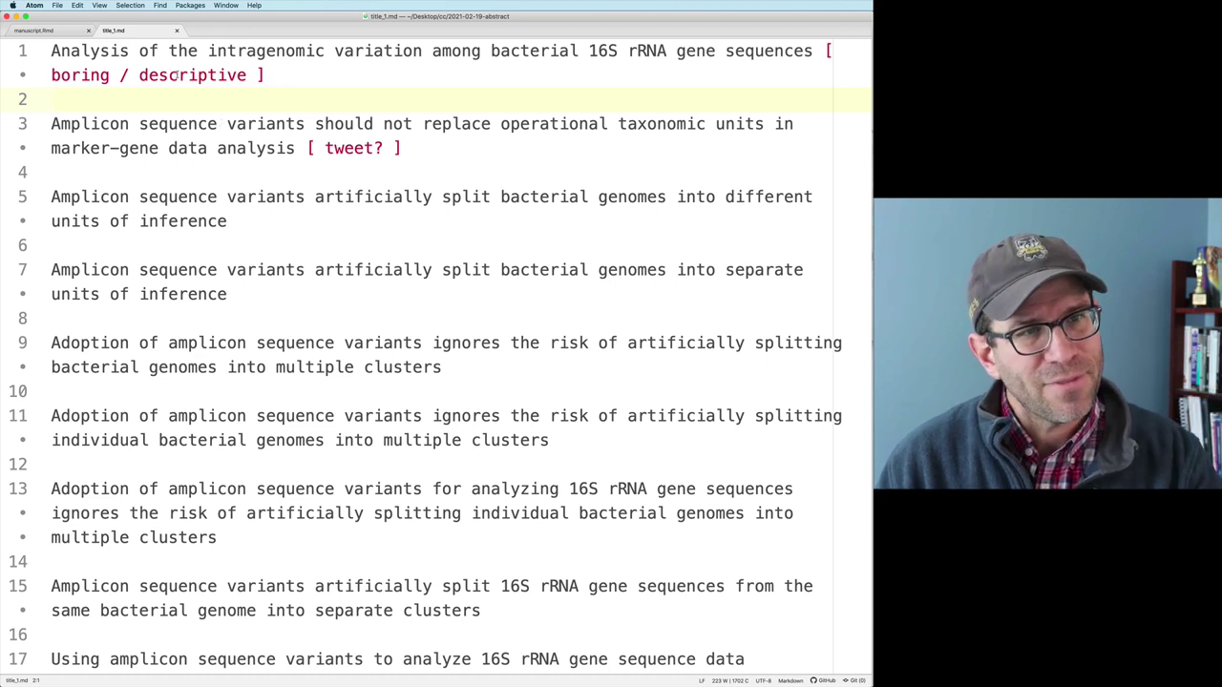
double_click(82, 53)
left_click_drag(82, 52, 775, 50)
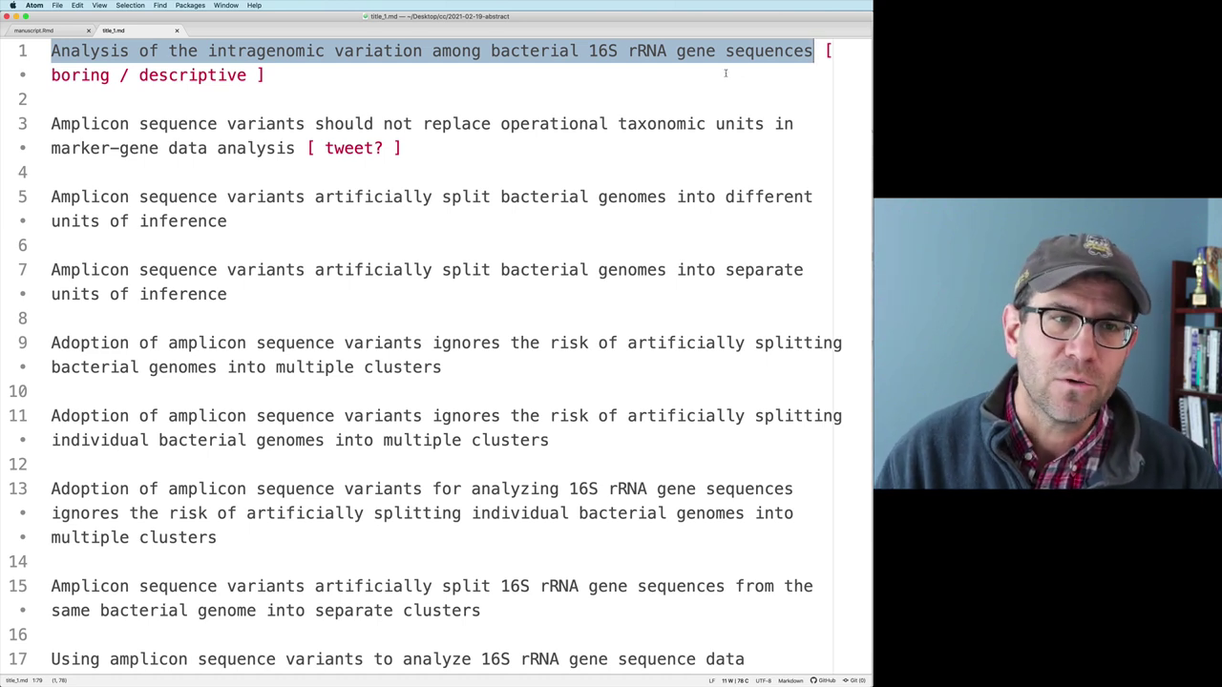
left_click_drag(51, 122, 296, 146)
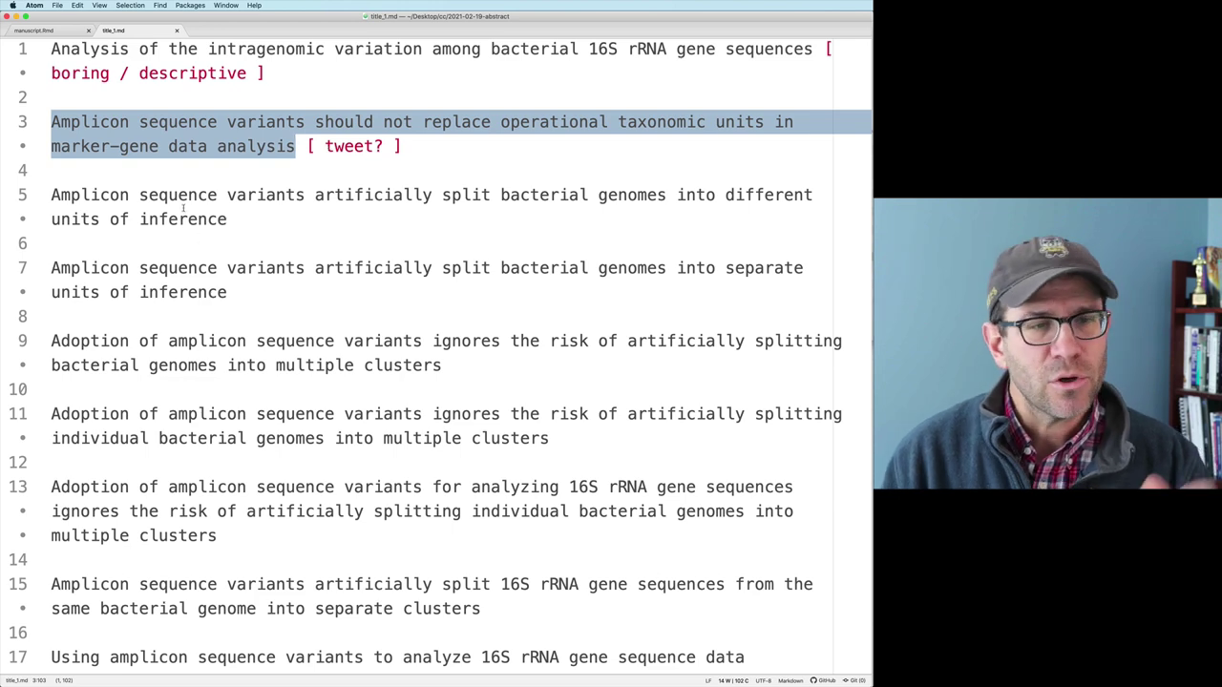
Highlight the two candidate titles about artificially splitting bacterial genomes into different or separate "units of inference".
scroll(182, 210, "down", 2)
scroll(183, 208, "down", 2)
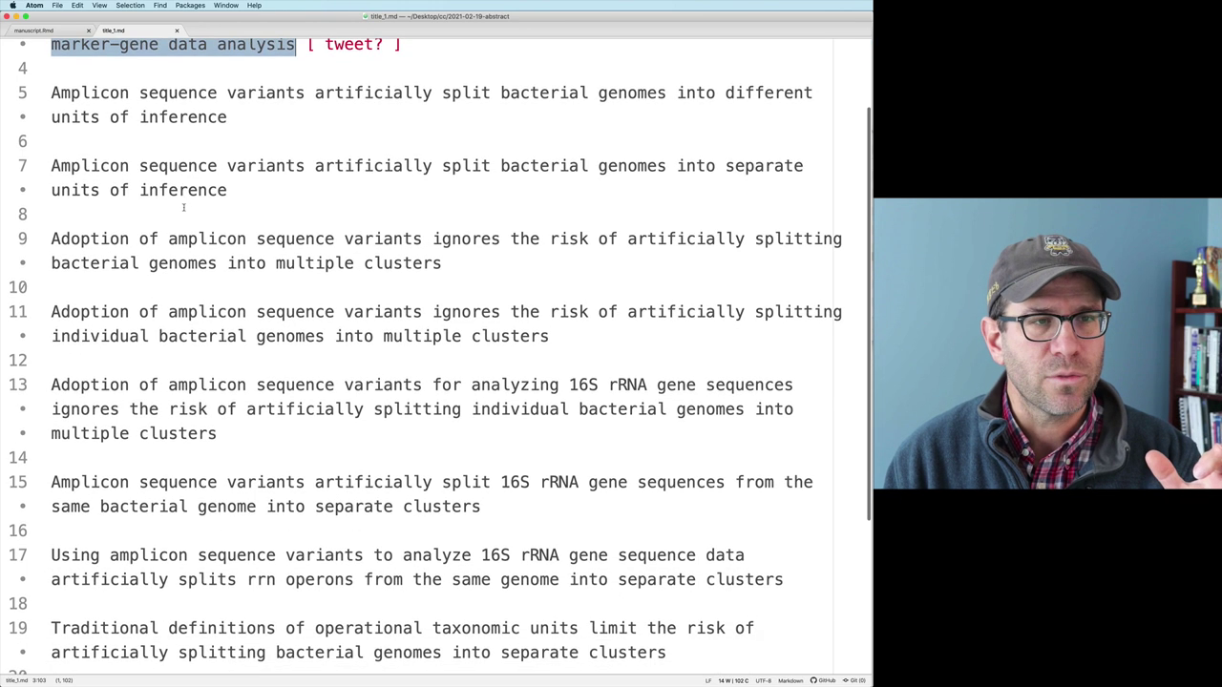
scroll(182, 199, "down", 1)
scroll(191, 182, "down", 2)
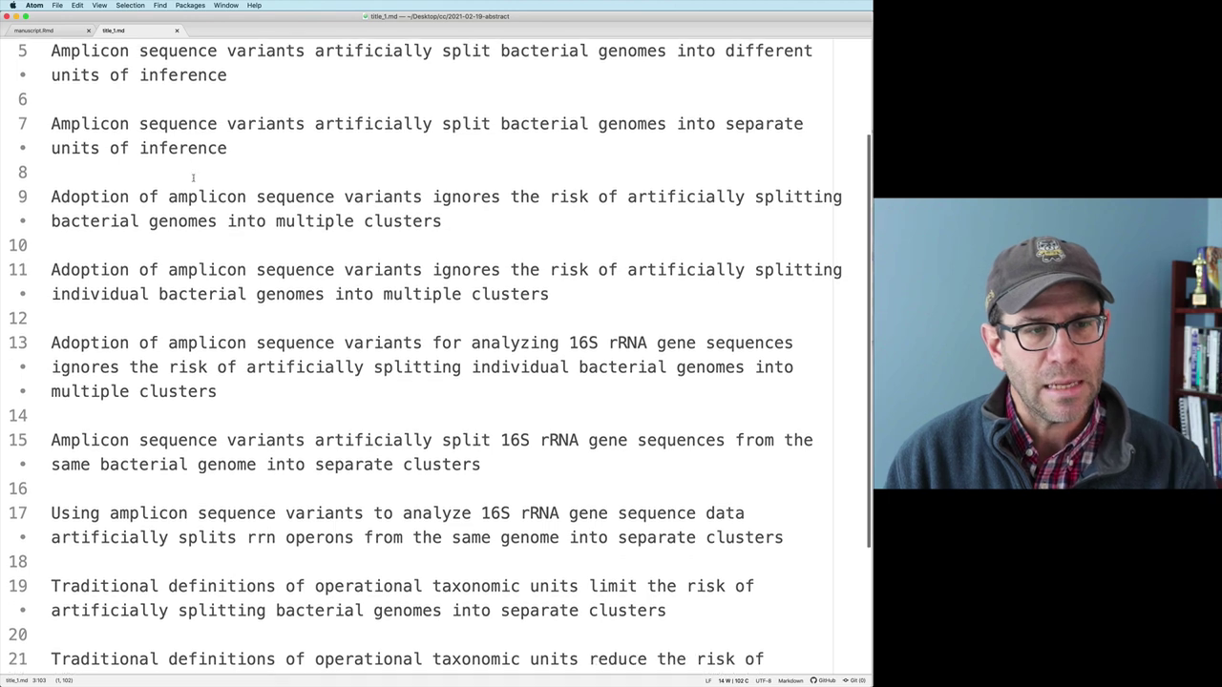
scroll(172, 143, "up", 2)
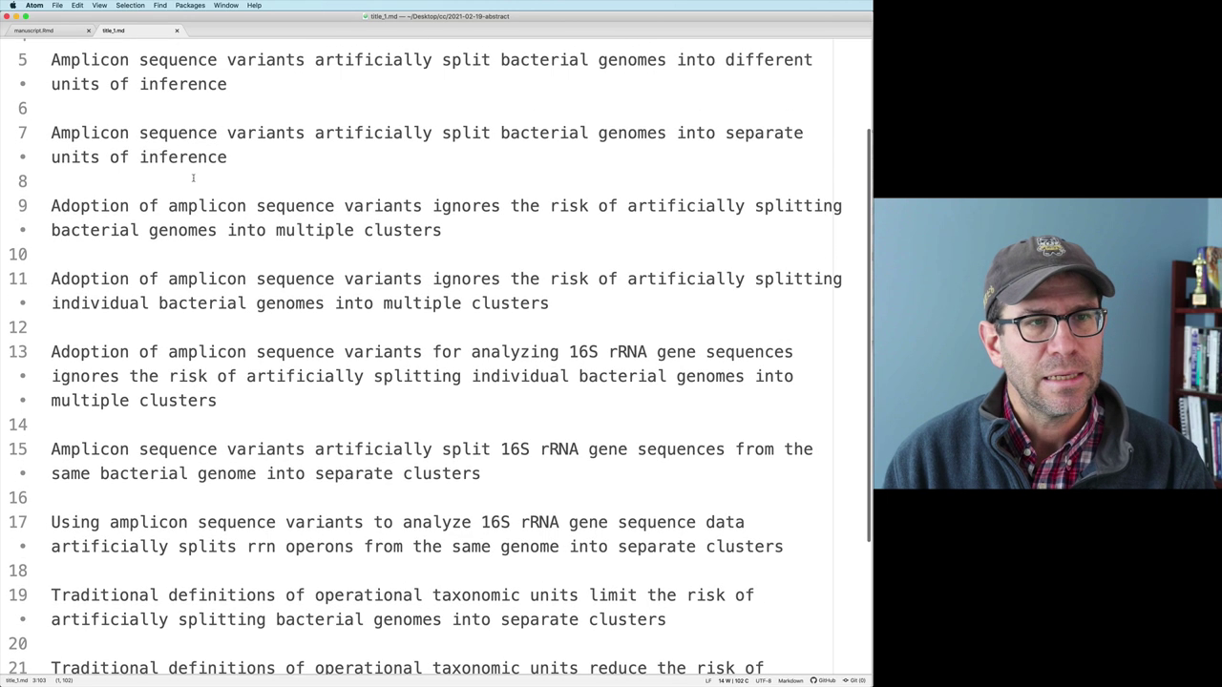
triple_click(138, 69)
left_click_drag(139, 69, 153, 157)
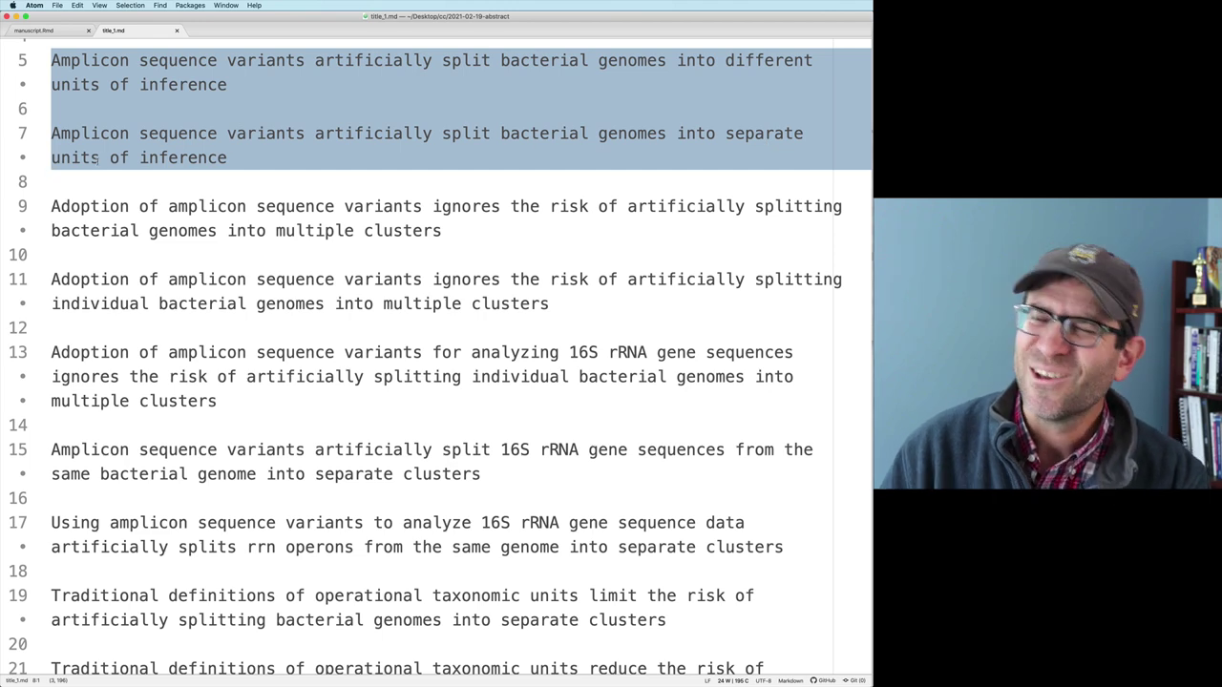
Highlight the three candidate titles starting with "Adoption", and highlight the "rrn operons" title with the following one about limiting the splitting risk.
triple_click(212, 230)
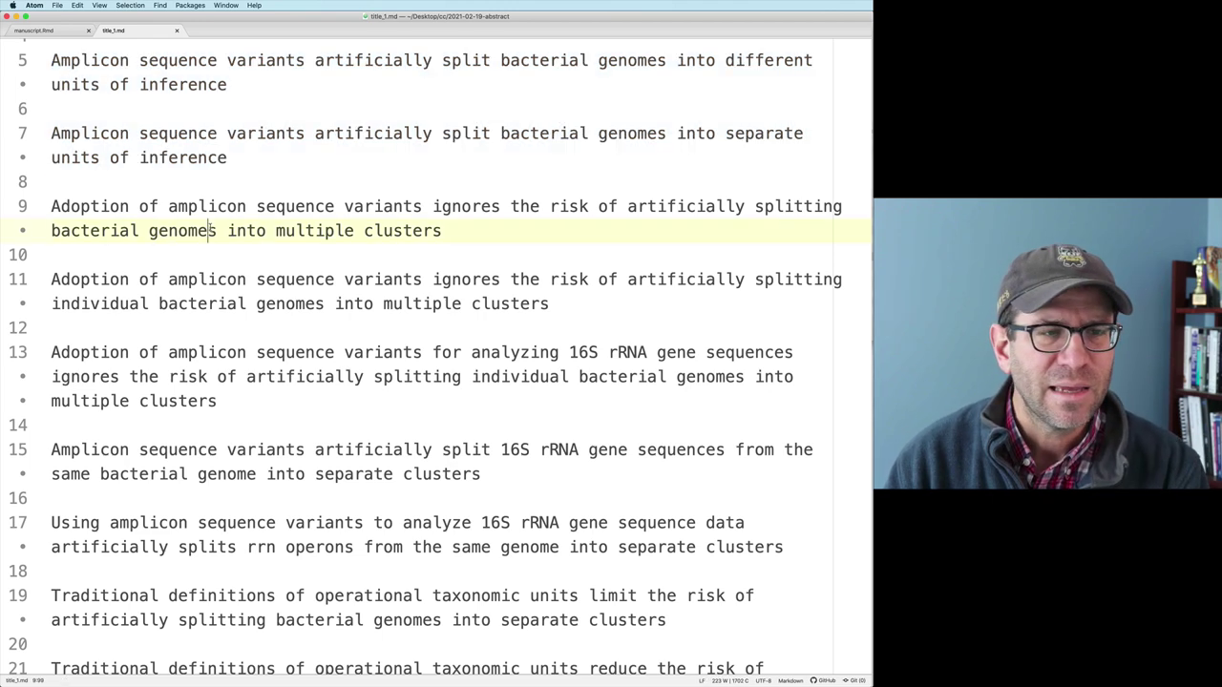
left_click_drag(215, 261, 246, 391)
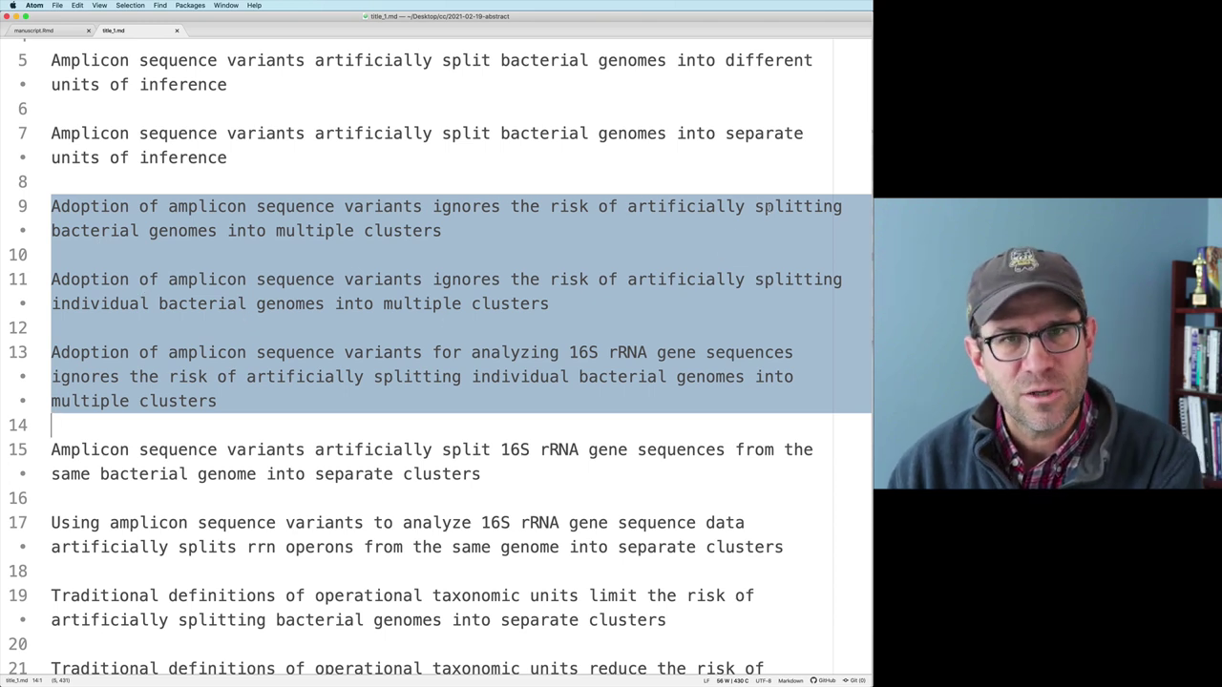
scroll(597, 299, "down", 5)
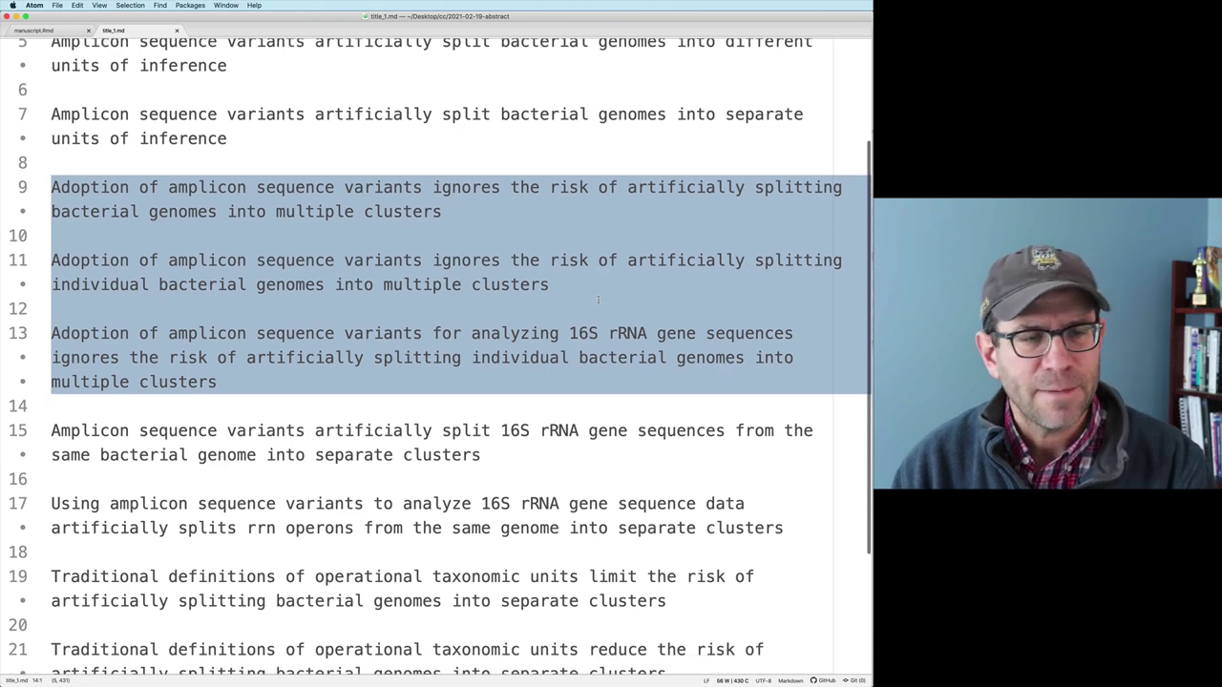
scroll(598, 299, "down", 3)
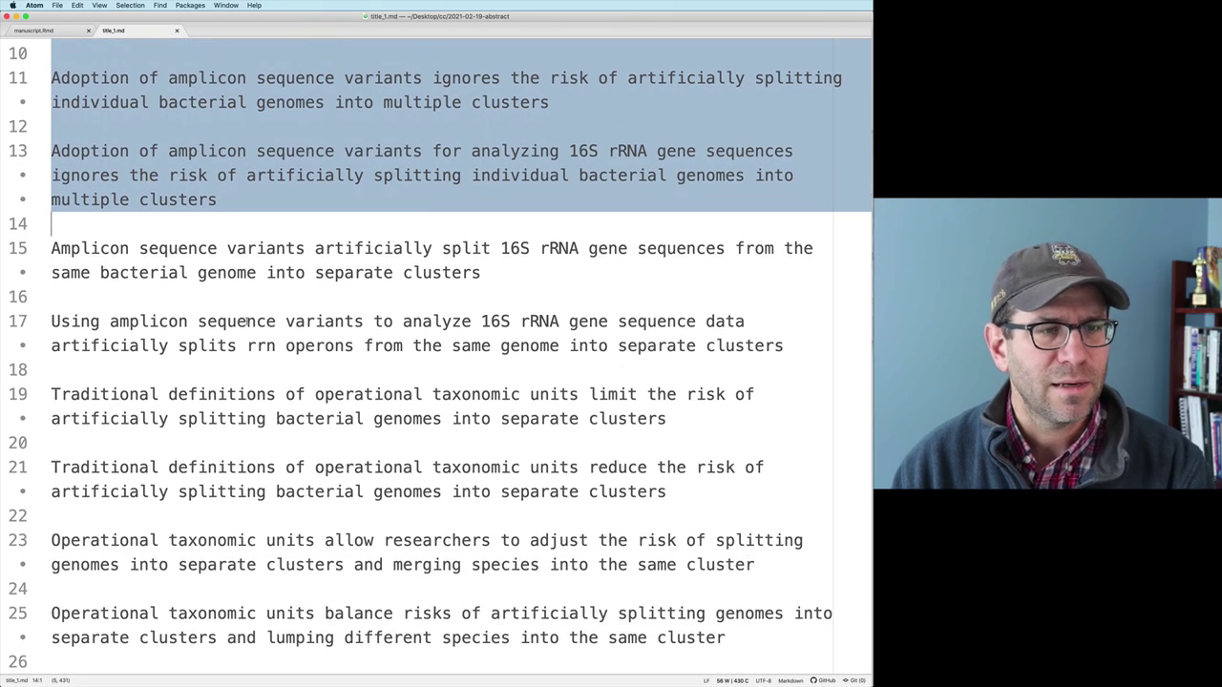
left_click(247, 321)
triple_click(247, 321)
left_click_drag(246, 321, 305, 394)
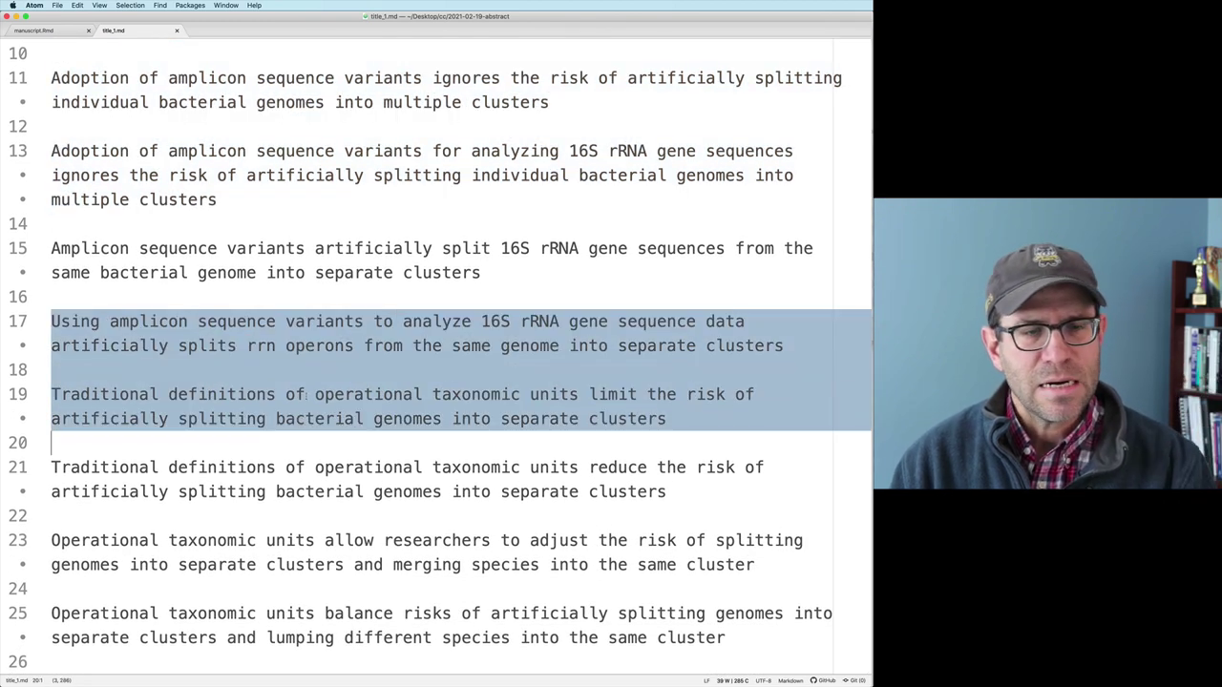
left_click(318, 369)
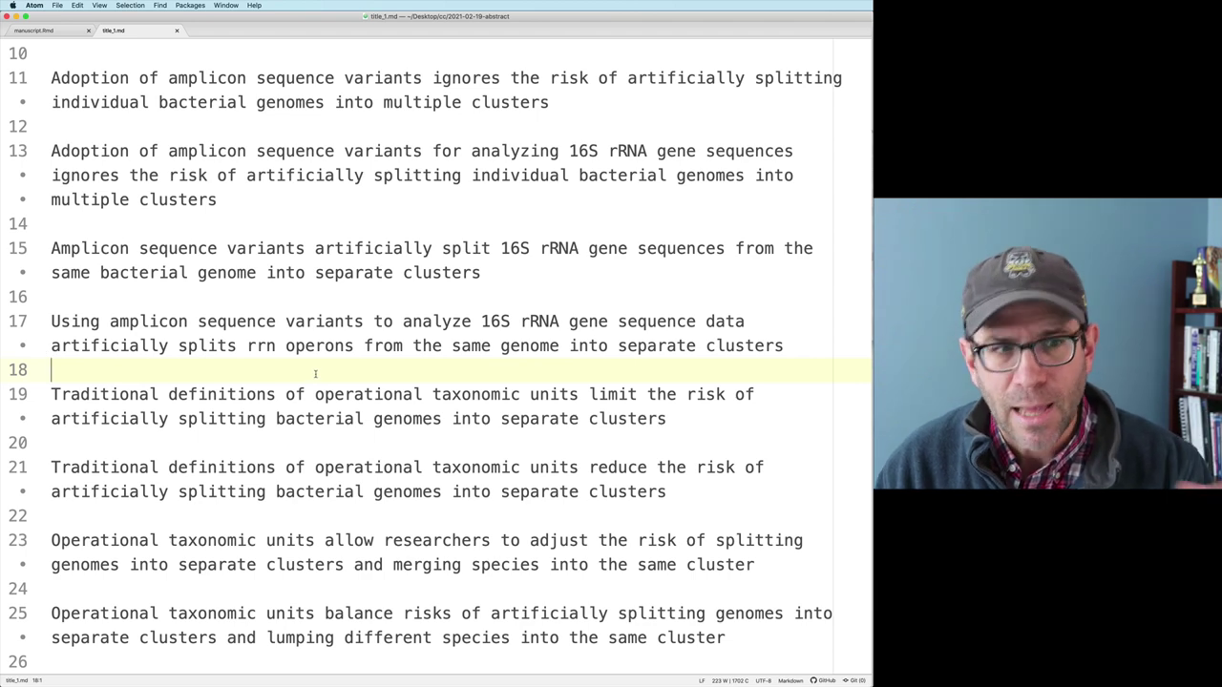
Highlight the last four candidate titles in title_1.md, which focus on operational taxonomic units, and clear the selection.
triple_click(235, 540)
triple_click(219, 467)
left_click(190, 416)
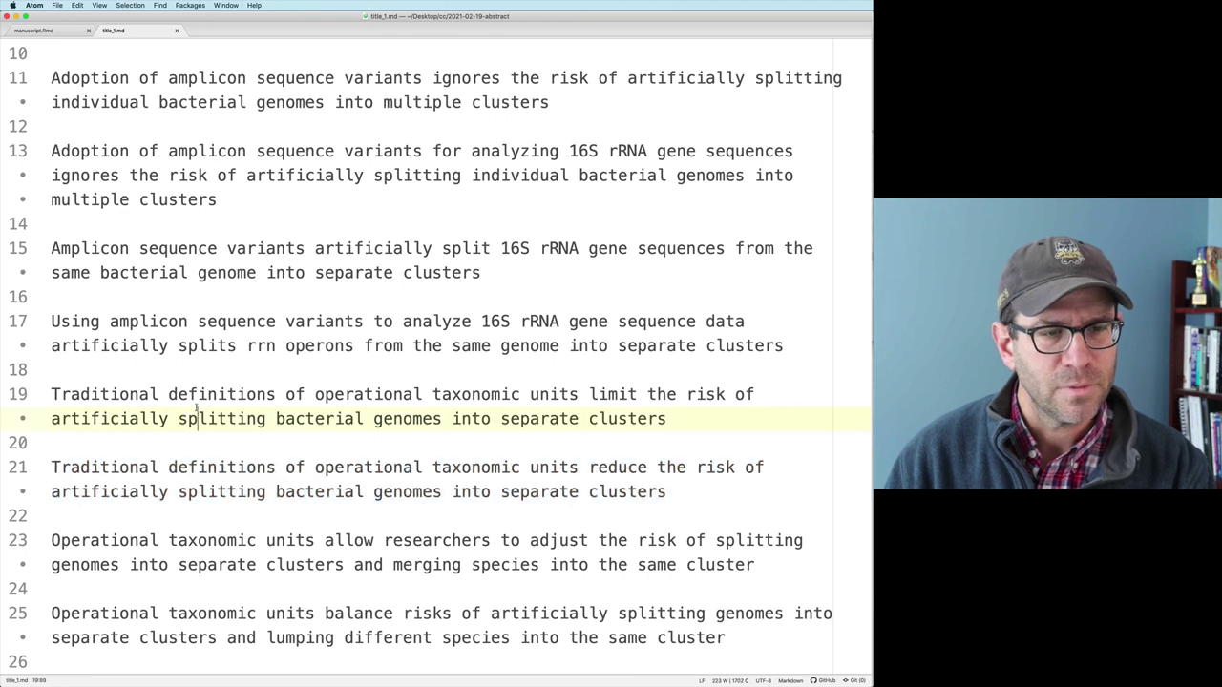
left_click_drag(190, 416, 225, 655)
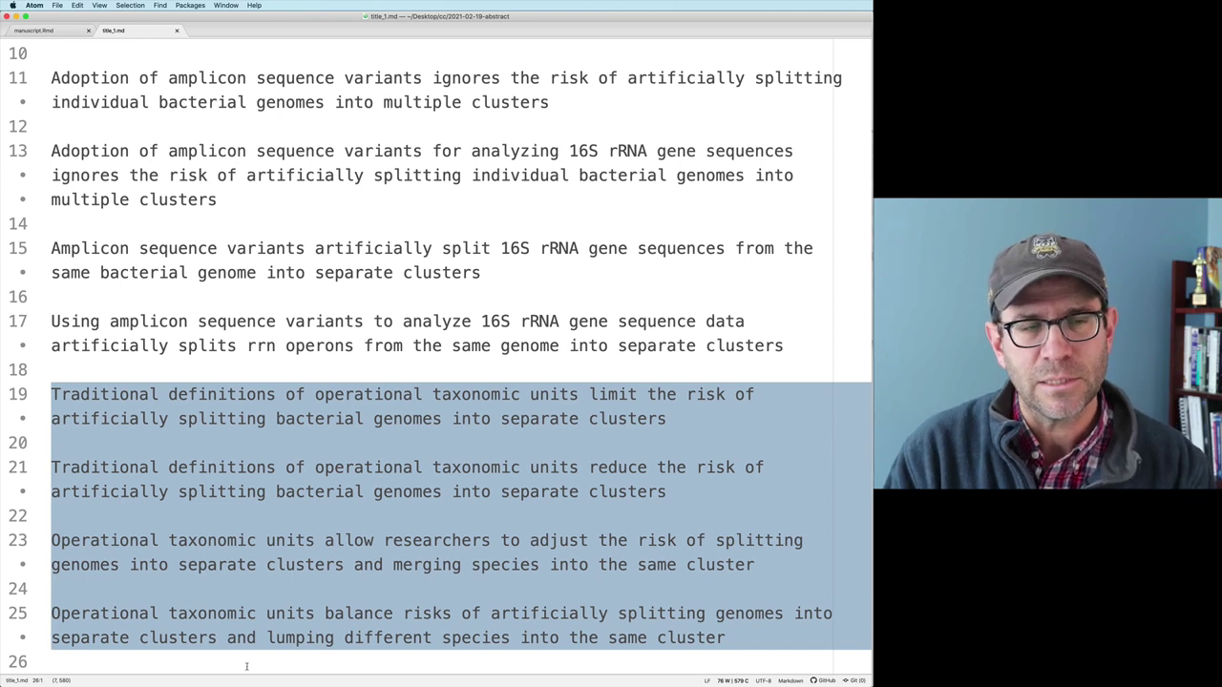
left_click(296, 614)
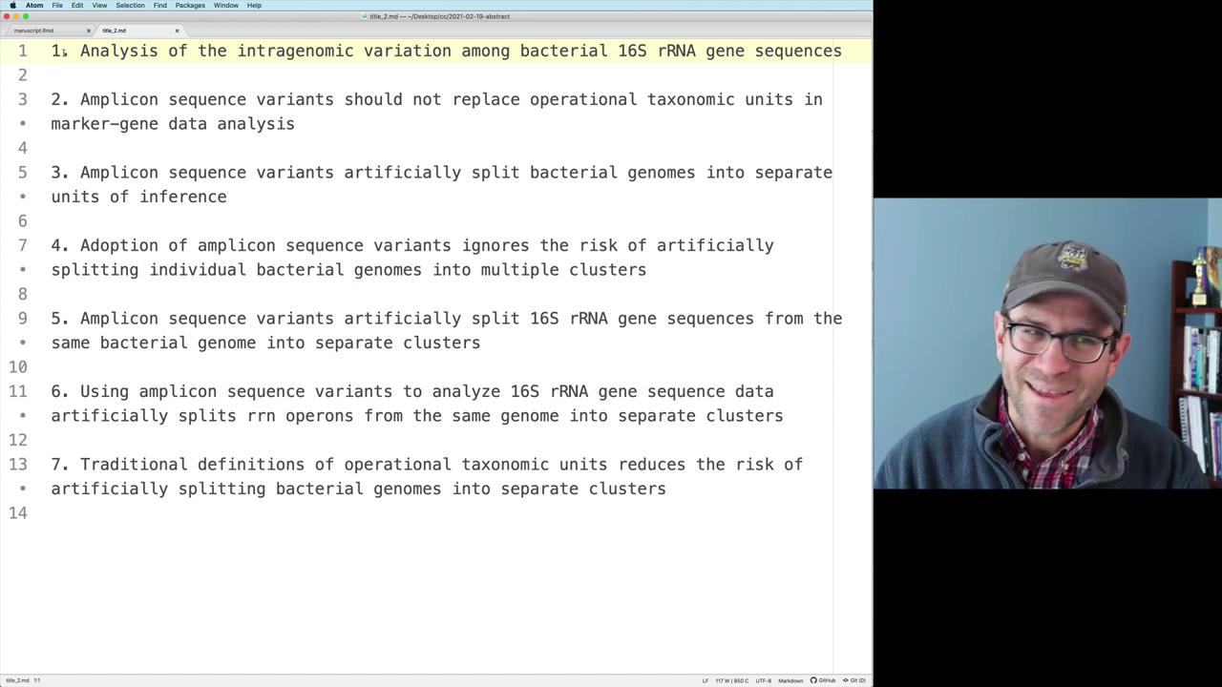
In the title_2.md shortlist, highlight "Analysis of the intragenomic variation" in title 1 and the full text of title 2.
left_click_drag(61, 52, 451, 53)
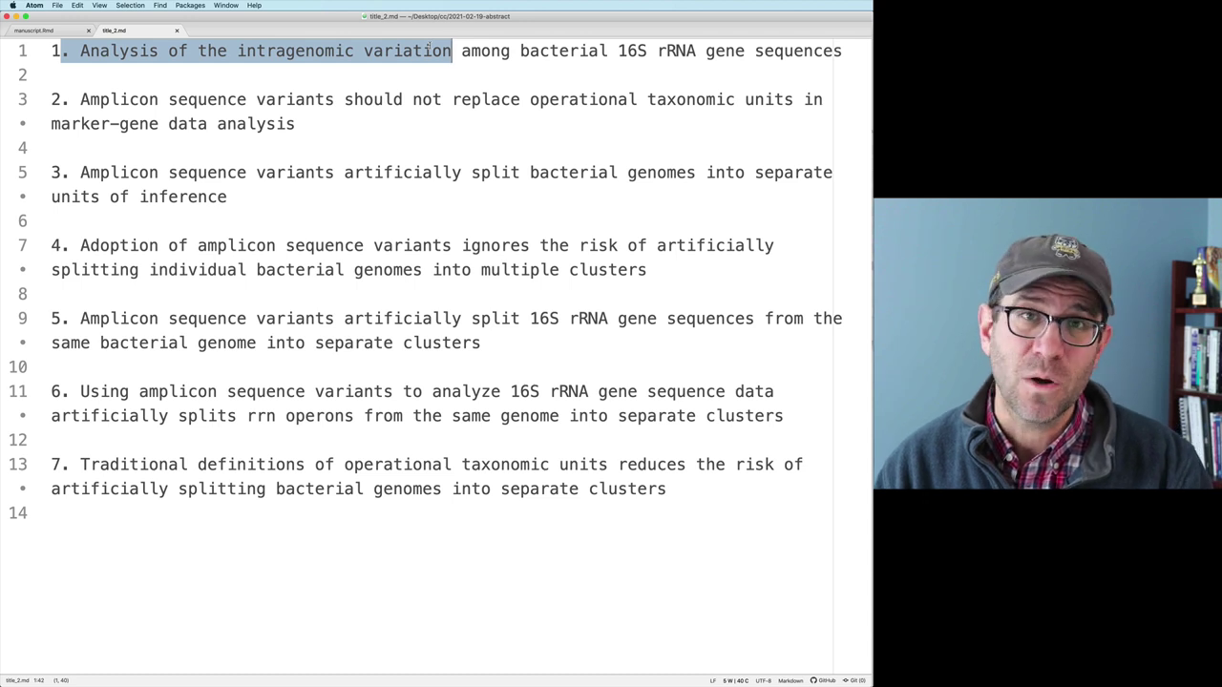
double_click(120, 100)
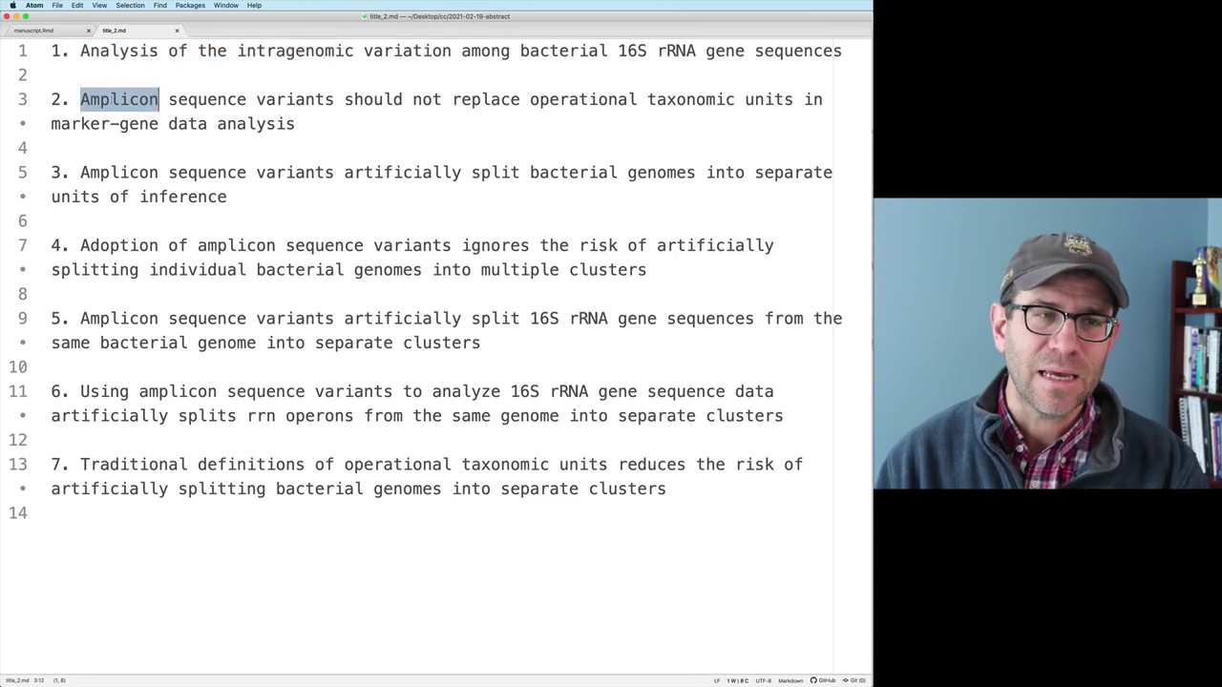
left_click_drag(119, 99, 259, 124)
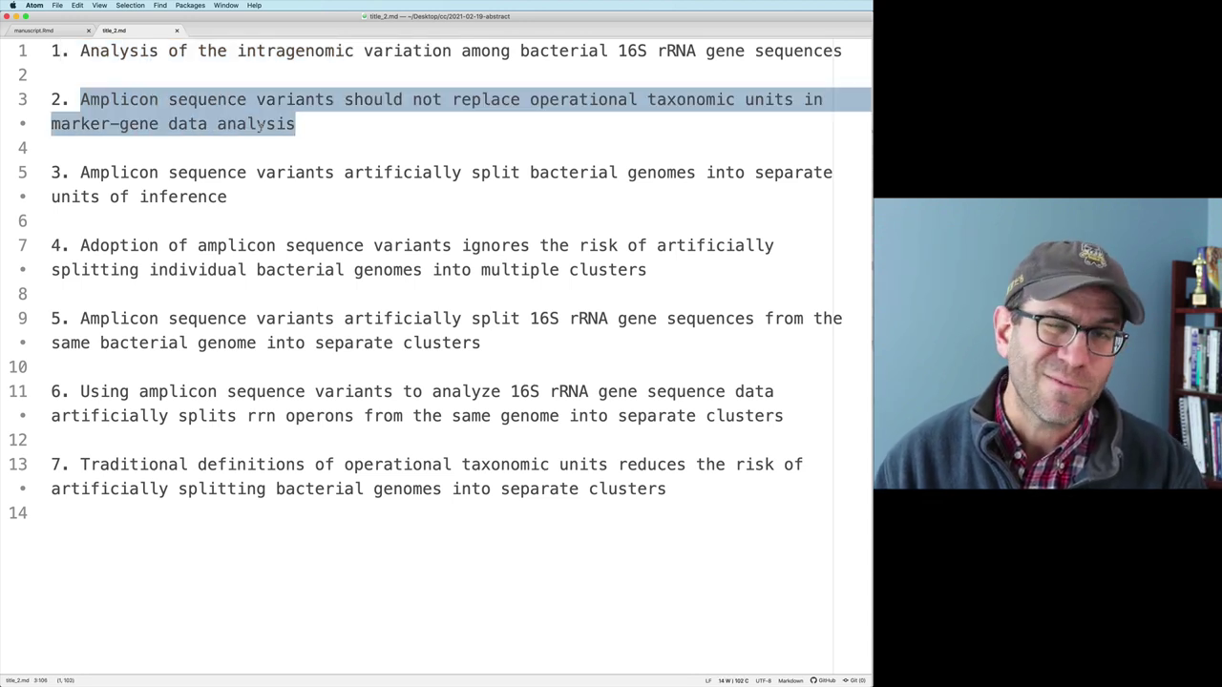
Highlight shortlisted titles 3 through 7 in title_2.md, and clear the selection.
left_click(53, 172)
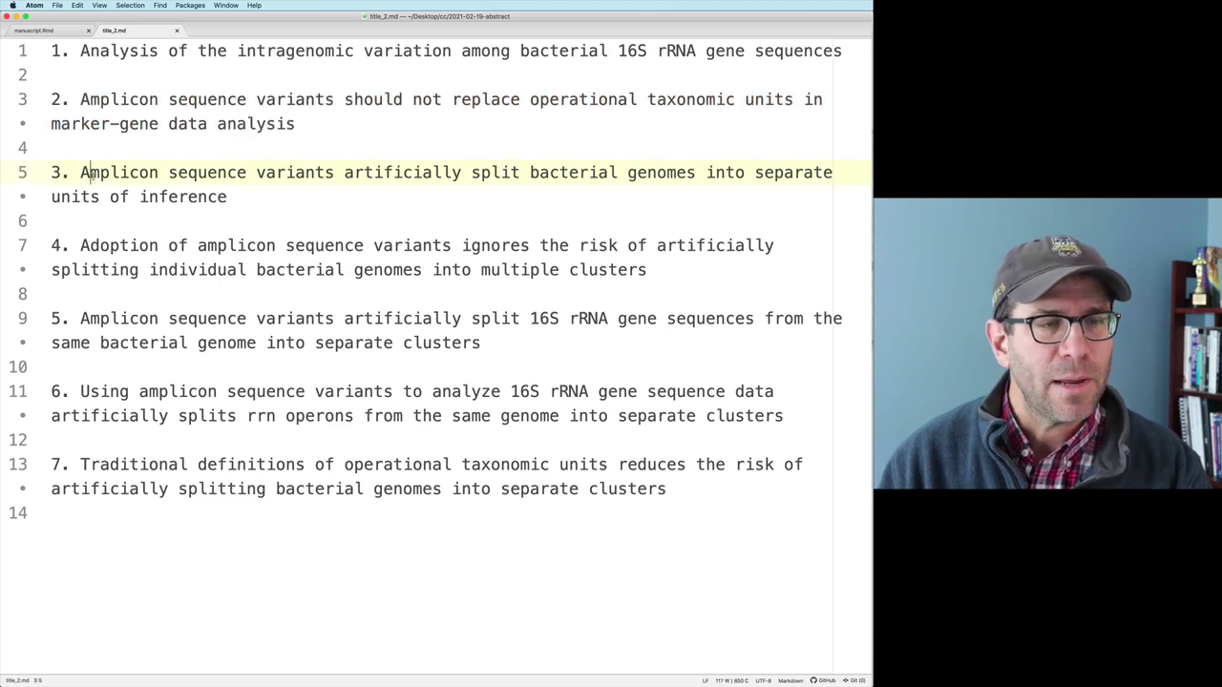
key("shift+Down")
key("shift+Down")
key("shift+Down")
key("shift+Down")
key("shift+Down")
key("shift+Down")
key("shift+Down")
key("shift+Down")
key("shift+Down")
key("shift+Down")
key("shift+Down")
key("shift+Down")
key("shift+Down")
key("shift+Down")
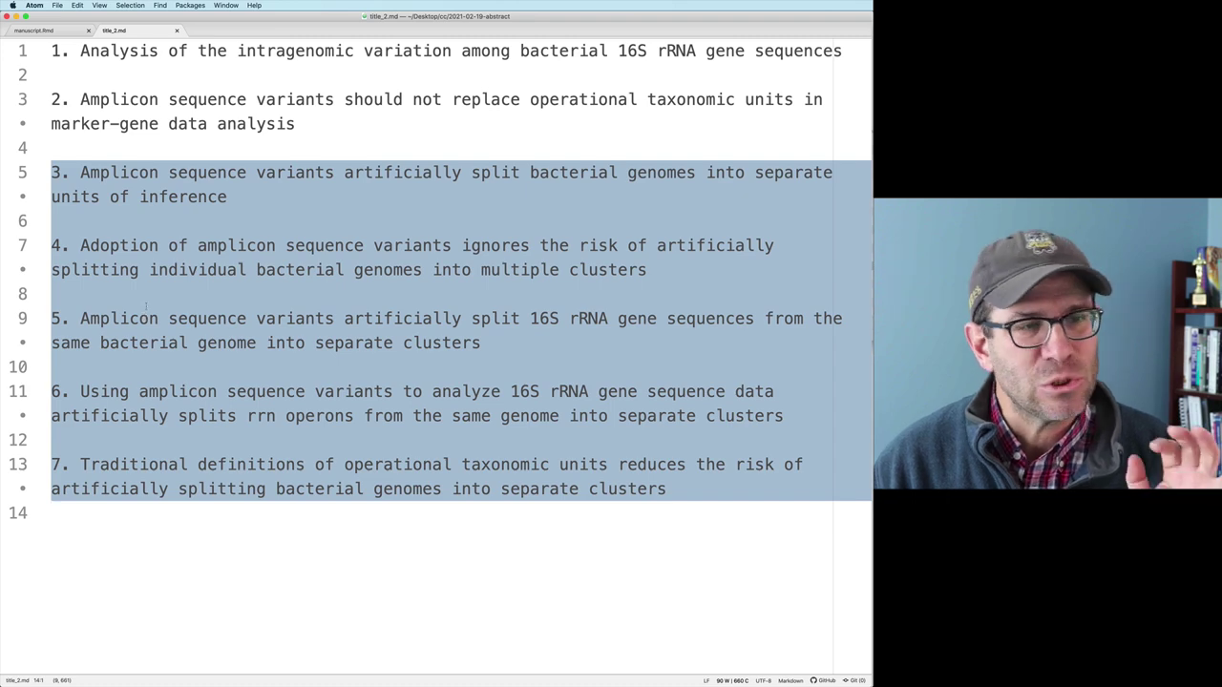
left_click(149, 318)
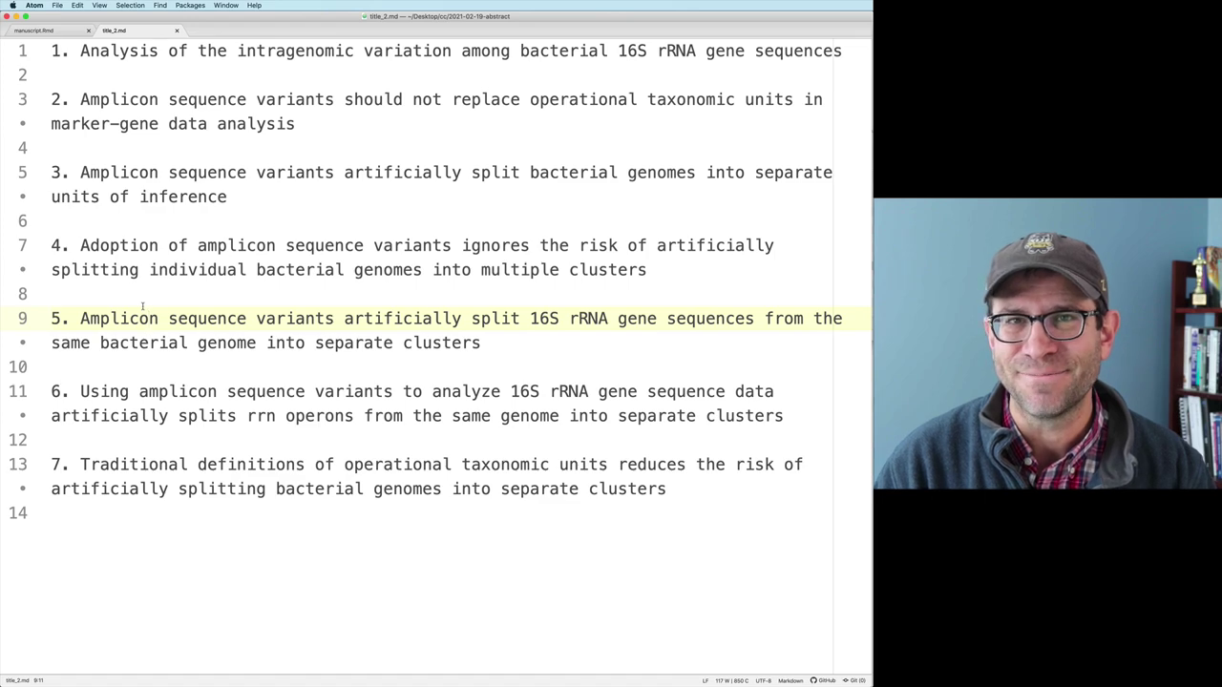
Switch to the title poll in Slack and copy title 3, "Amplicon sequence variants artificially split bacterial genomes into separate units of inference".
key("super+Tab")
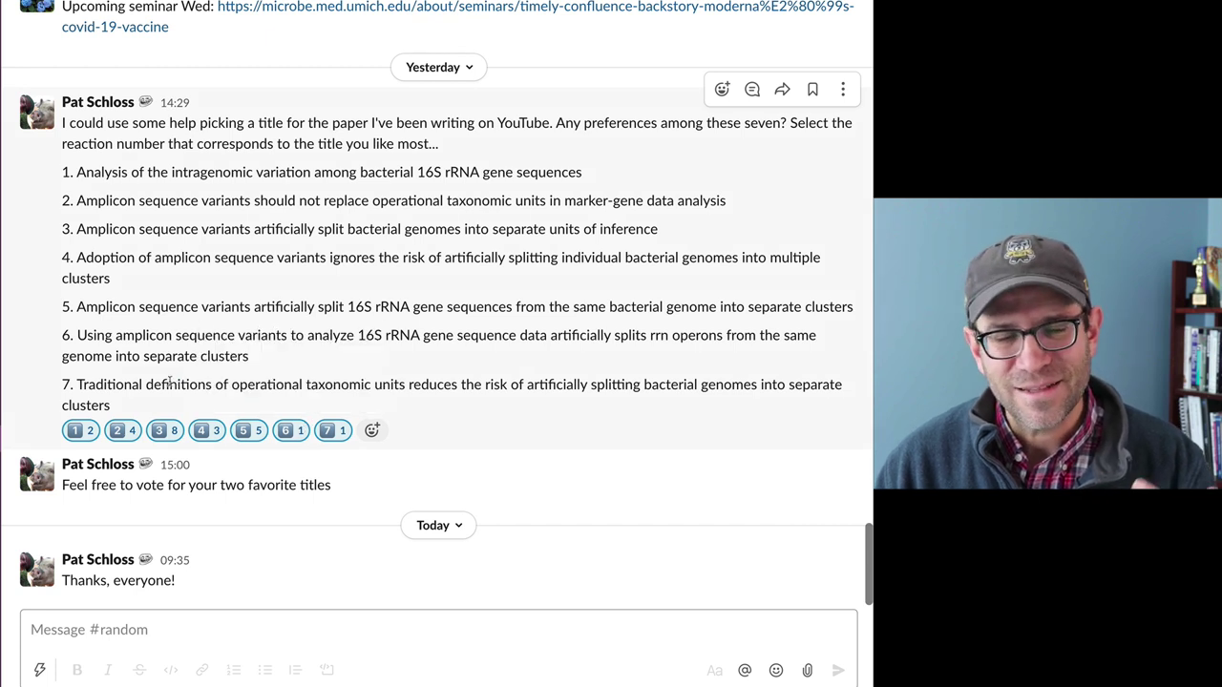
mouse_move(127, 435)
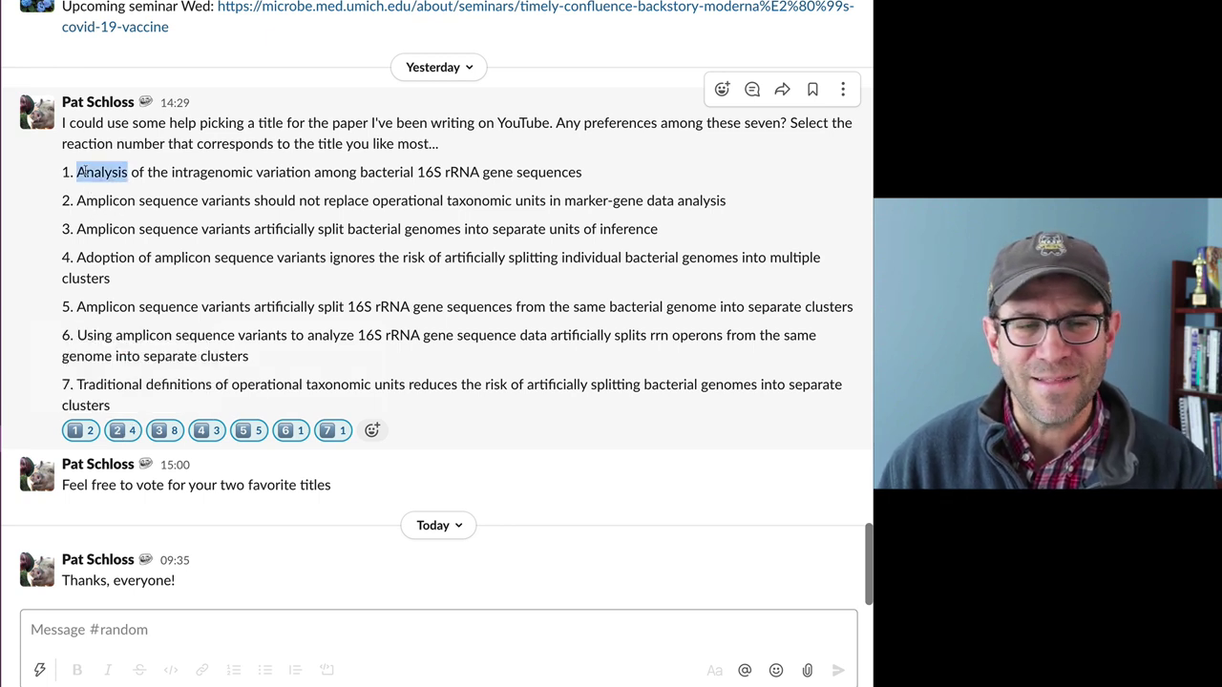
left_click_drag(78, 172, 496, 172)
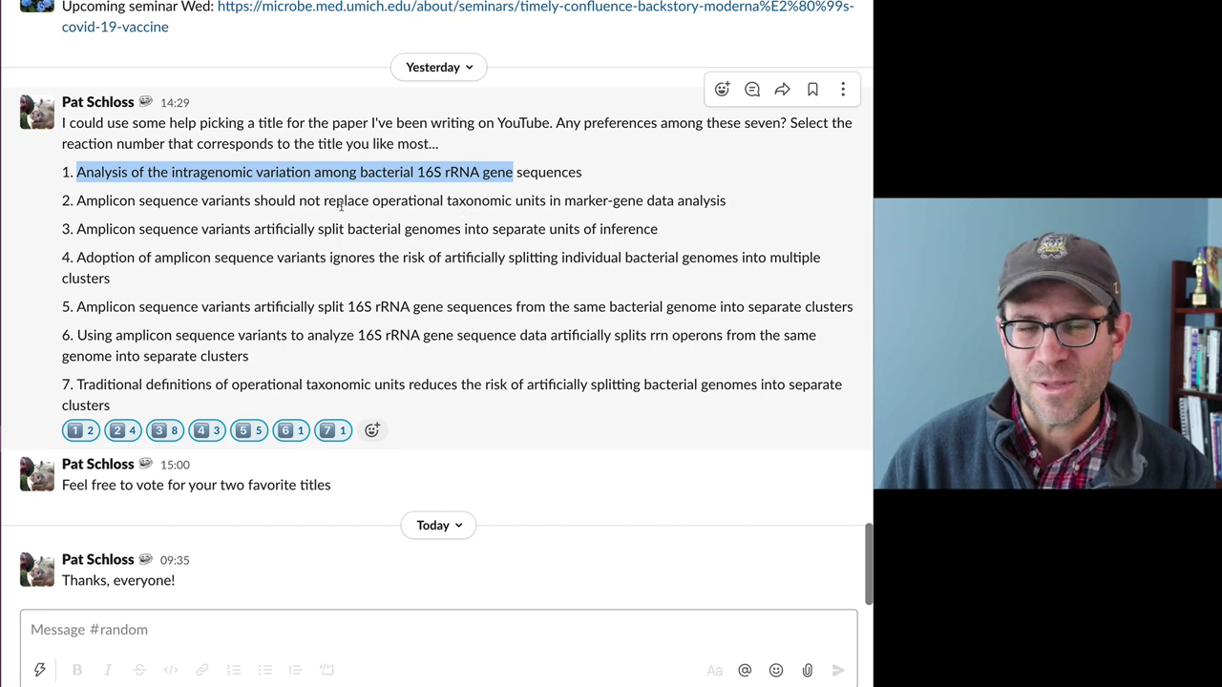
left_click_drag(78, 229, 642, 230)
key("super+c")
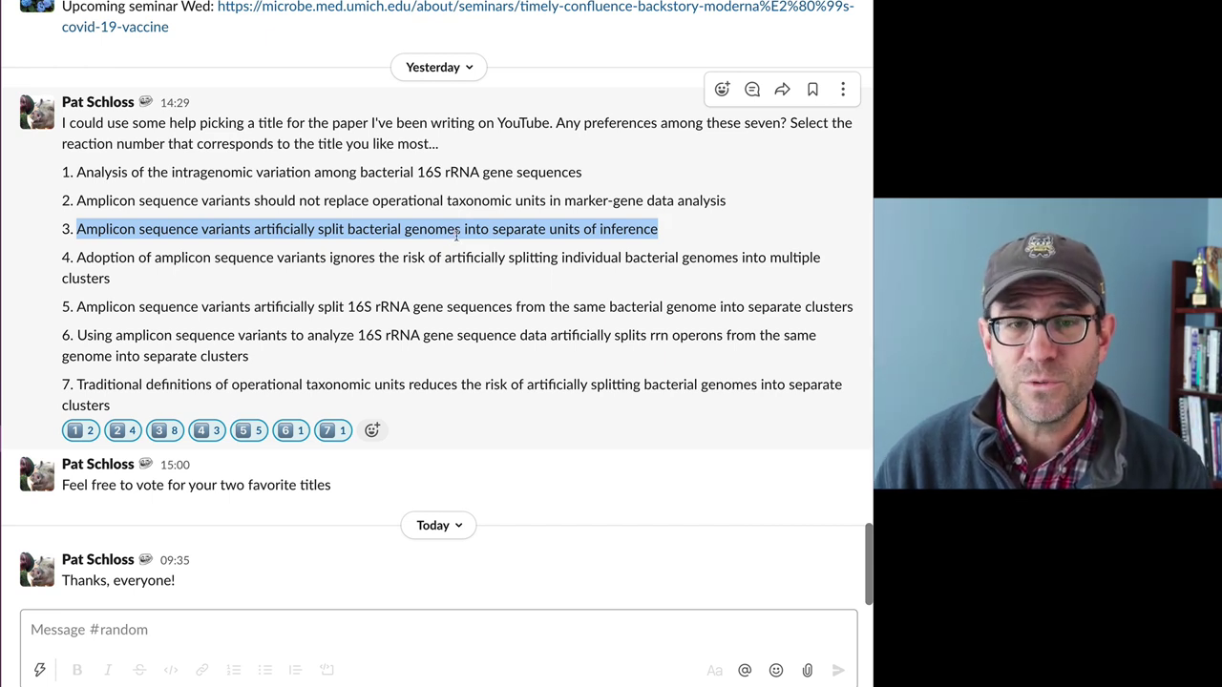
Return to Atom and replace the main title in manuscript.Rmd with the copied title 3.
key("super+Tab")
key("super+Tab")
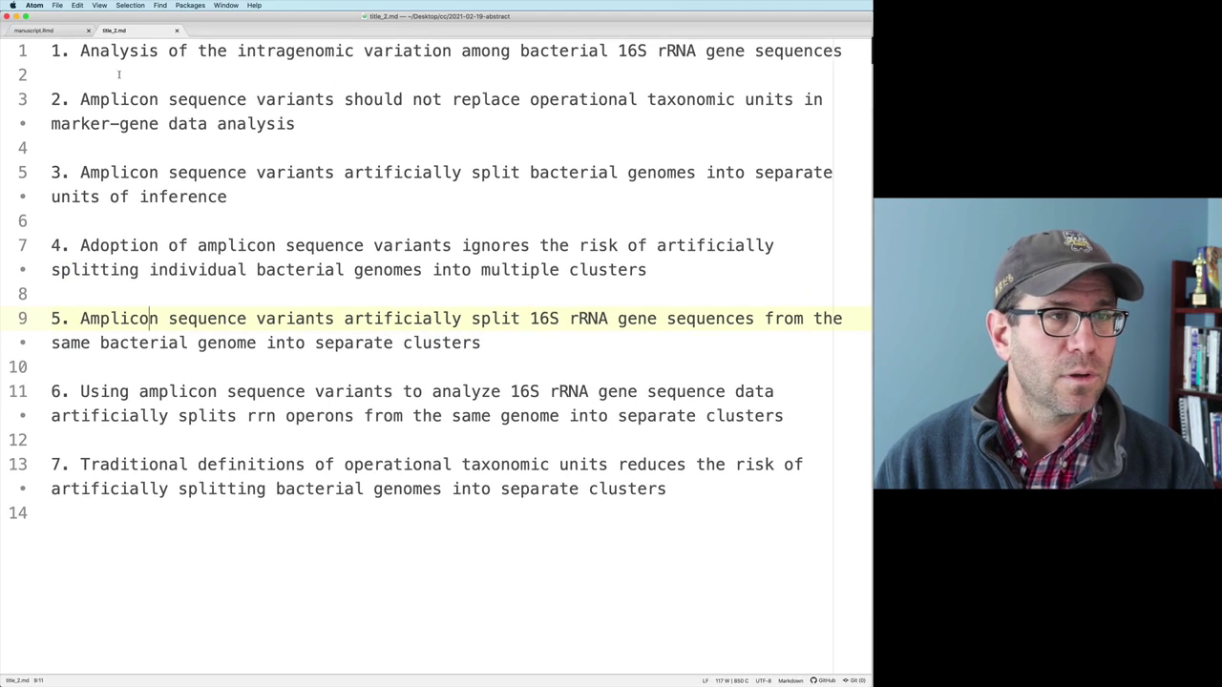
left_click(30, 31)
scroll(170, 274, "up", 3)
left_click_drag(170, 347, 171, 274)
scroll(169, 274, "up", 5)
double_click(119, 207)
left_click_drag(119, 207, 241, 226)
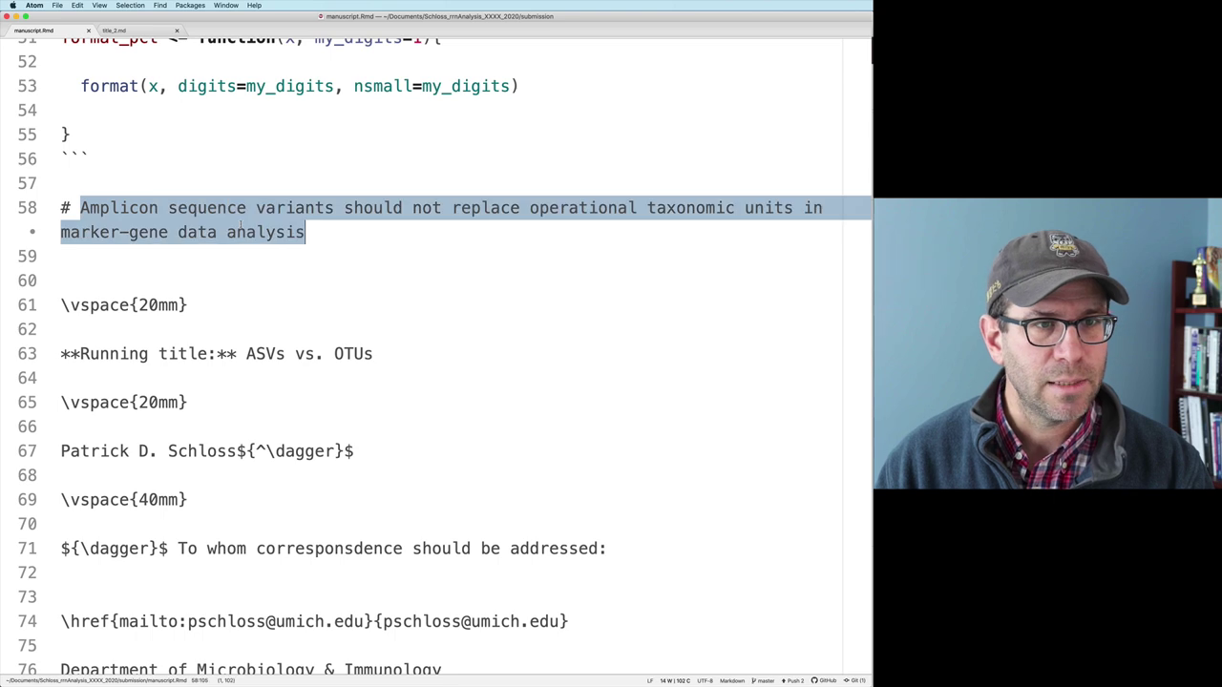
key("super+v")
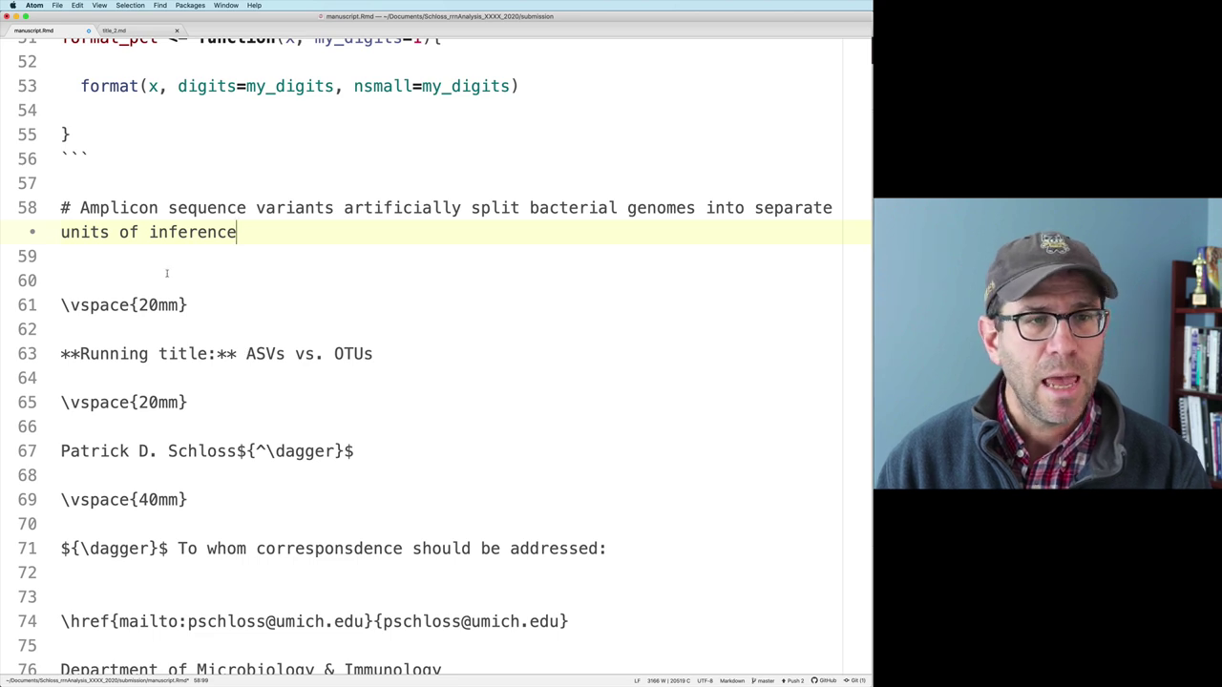
Replace the running title with a copy of the new main title, abbreviating "Amplicon sequence variants" to "ASVs".
left_click_drag(80, 207, 237, 232)
key("super+c")
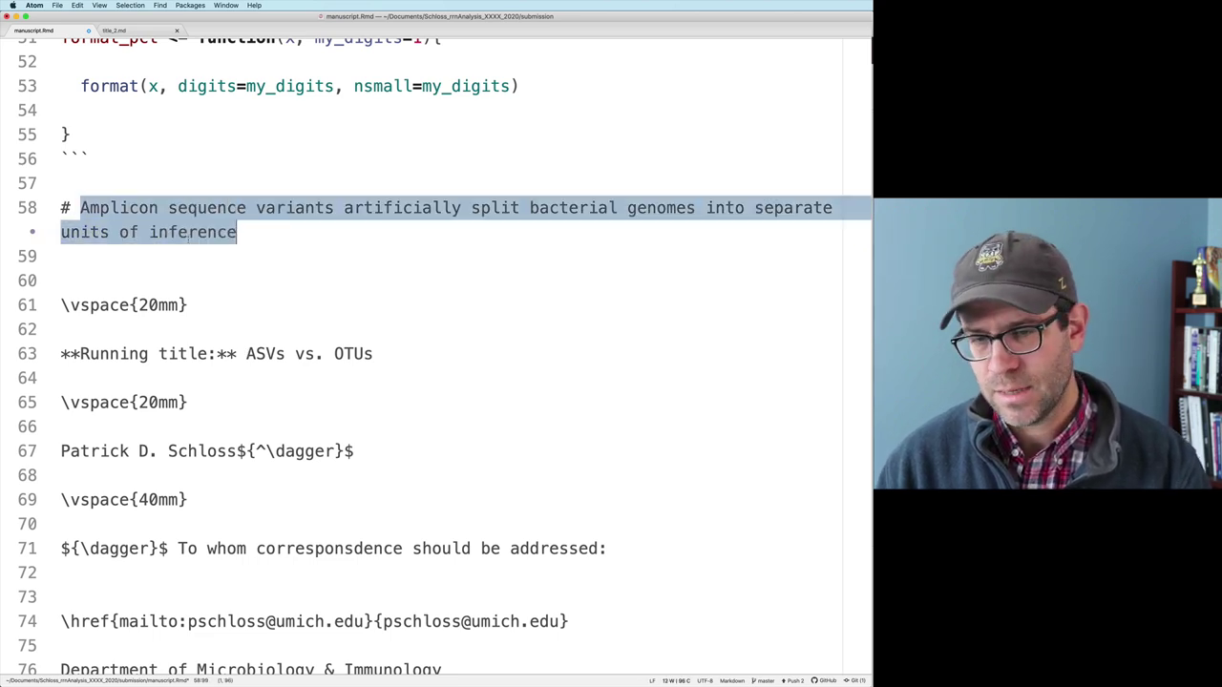
double_click(275, 354)
key("super+shift+Right")
key("super+v")
left_click_drag(294, 354, 423, 354)
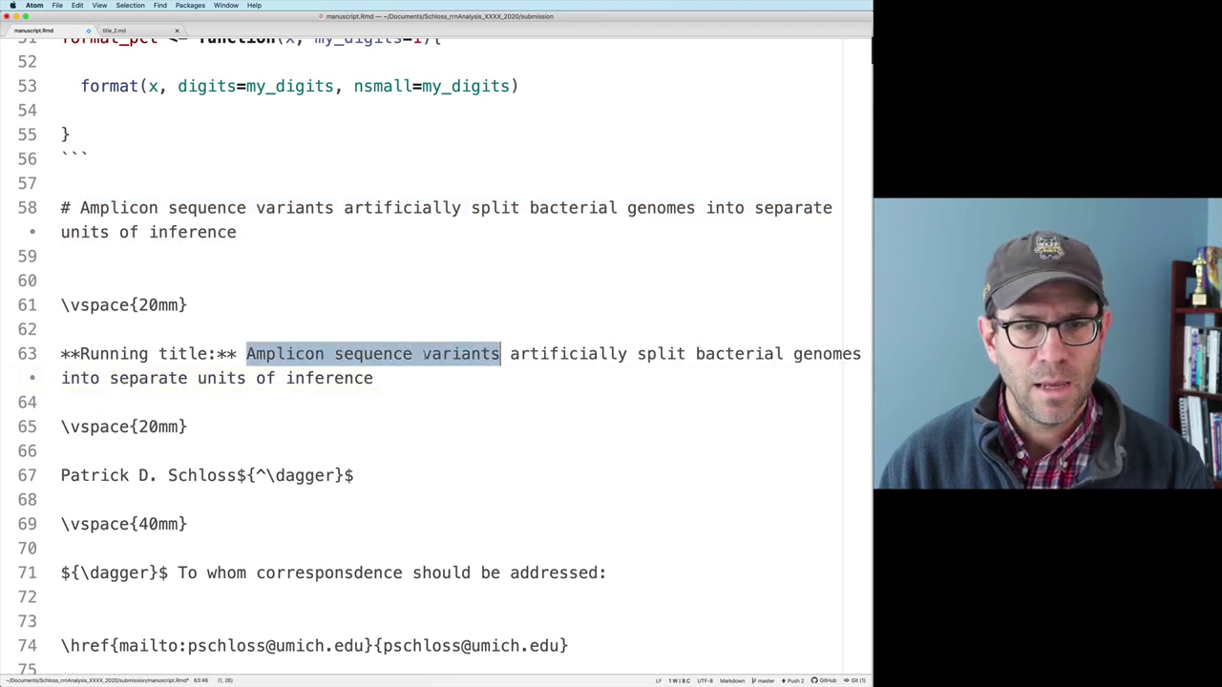
type("ASVs")
key("alt+Left")
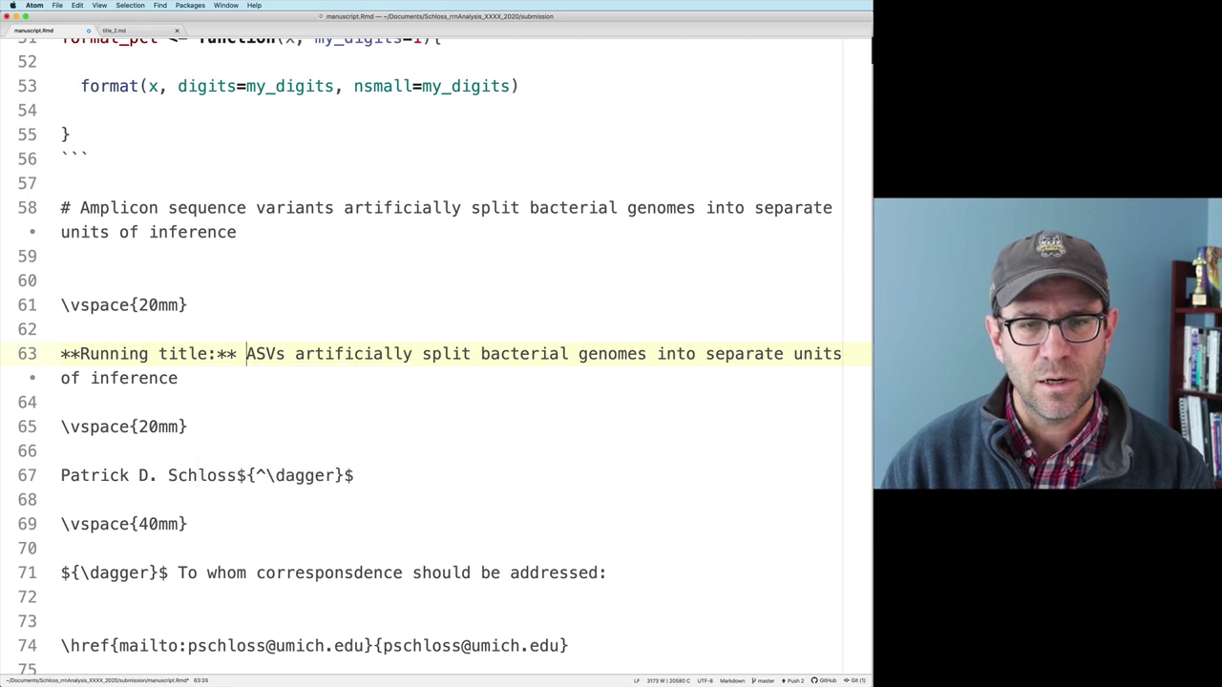
Replace "units of inference" in the running title with "clusters", and select the running title to check its length.
key("super+shift+Right")
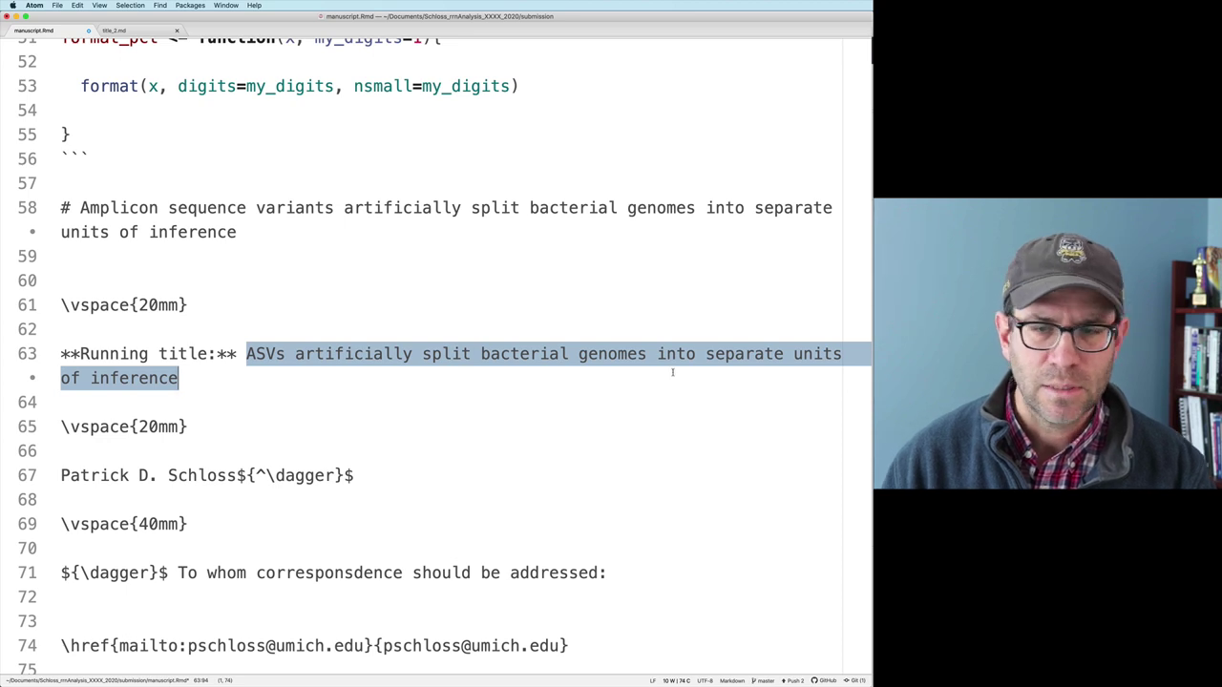
double_click(791, 354)
left_click_drag(791, 354, 790, 369)
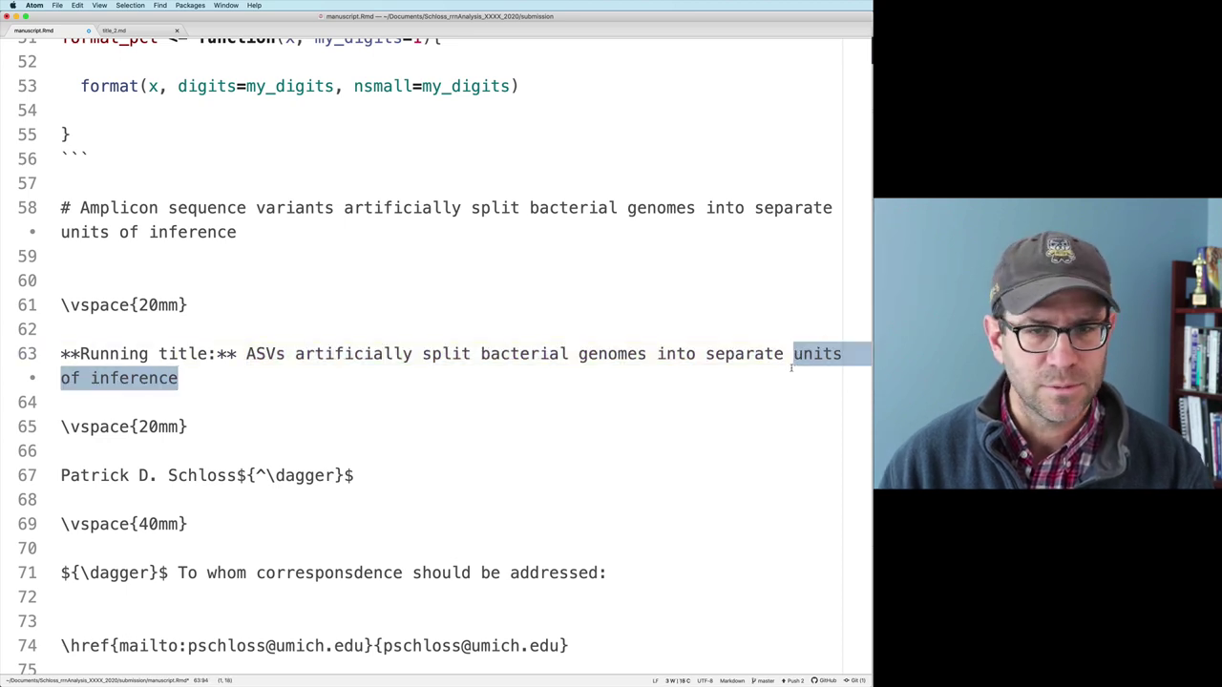
type("clusters")
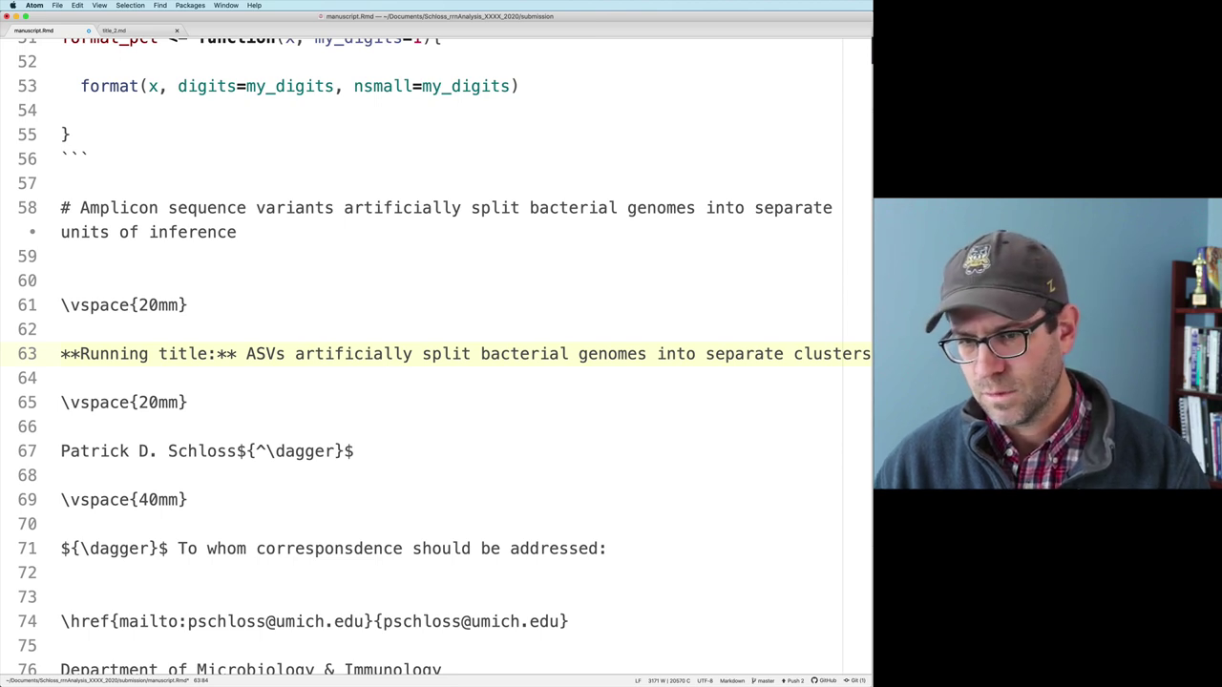
double_click(258, 354)
left_click_drag(257, 354, 289, 376)
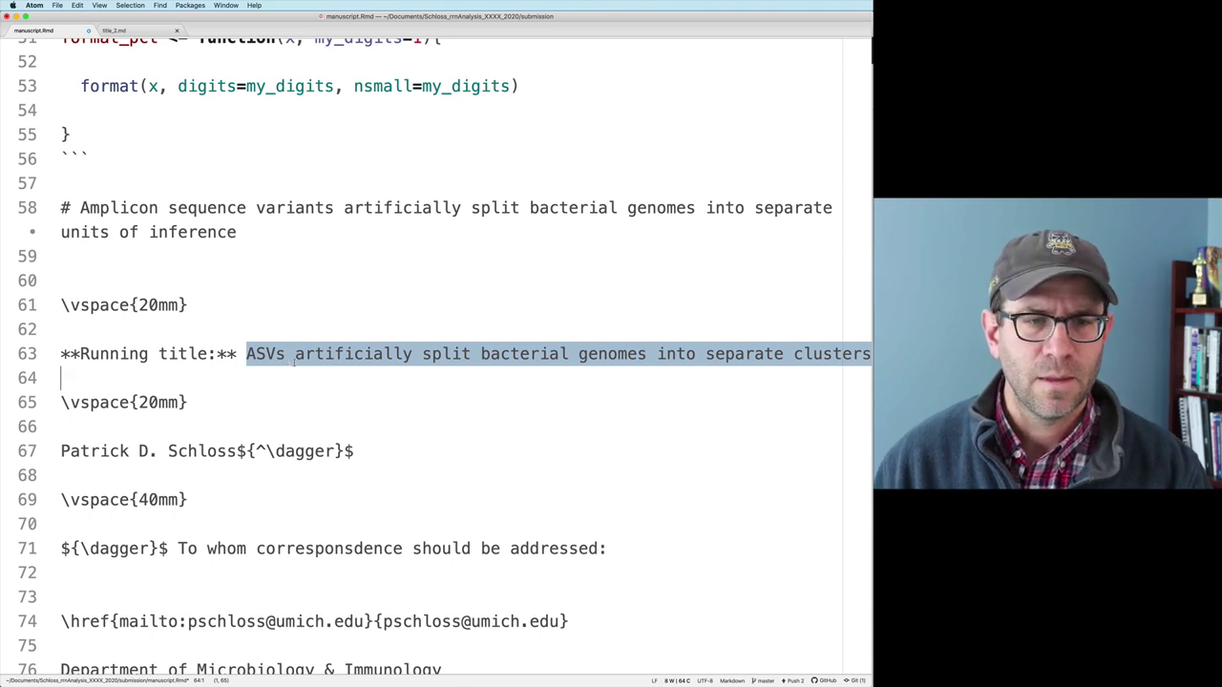
left_click(597, 355)
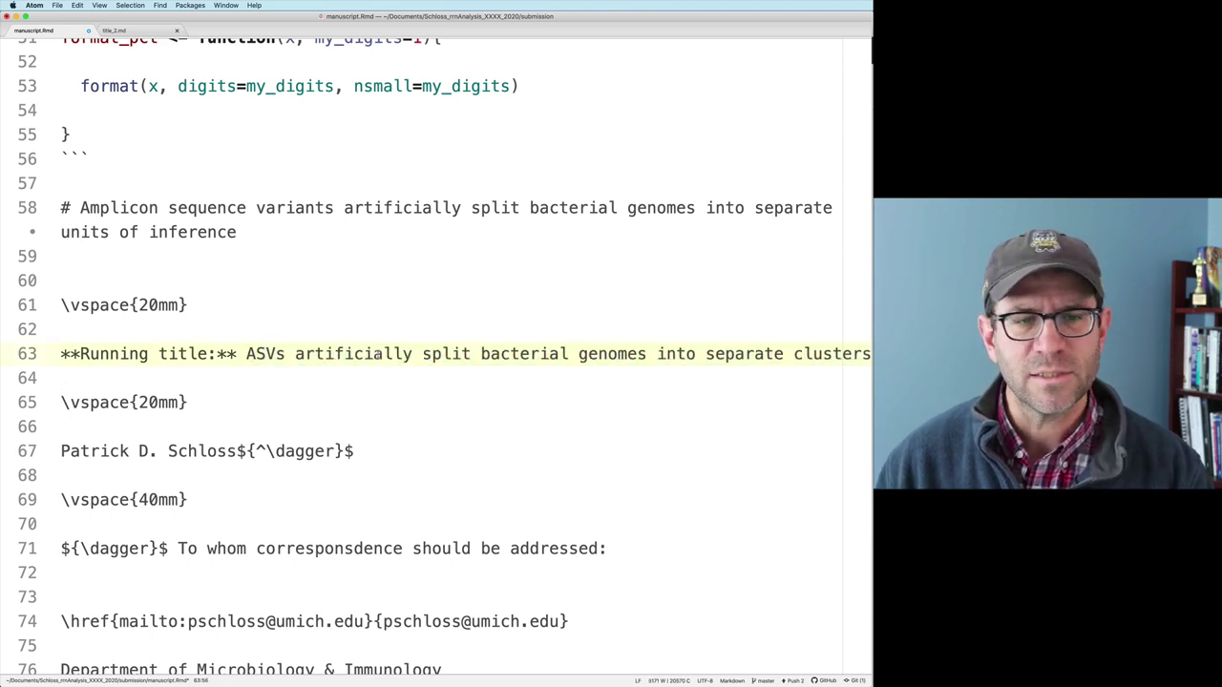
Shorten the running title to "ASVs artificially split bacterial genomes", check its length, and save the manuscript.
left_click_drag(647, 354, 646, 371)
key("Delete")
key("Delete")
key("Return")
key("Return")
left_click_drag(246, 355, 648, 354)
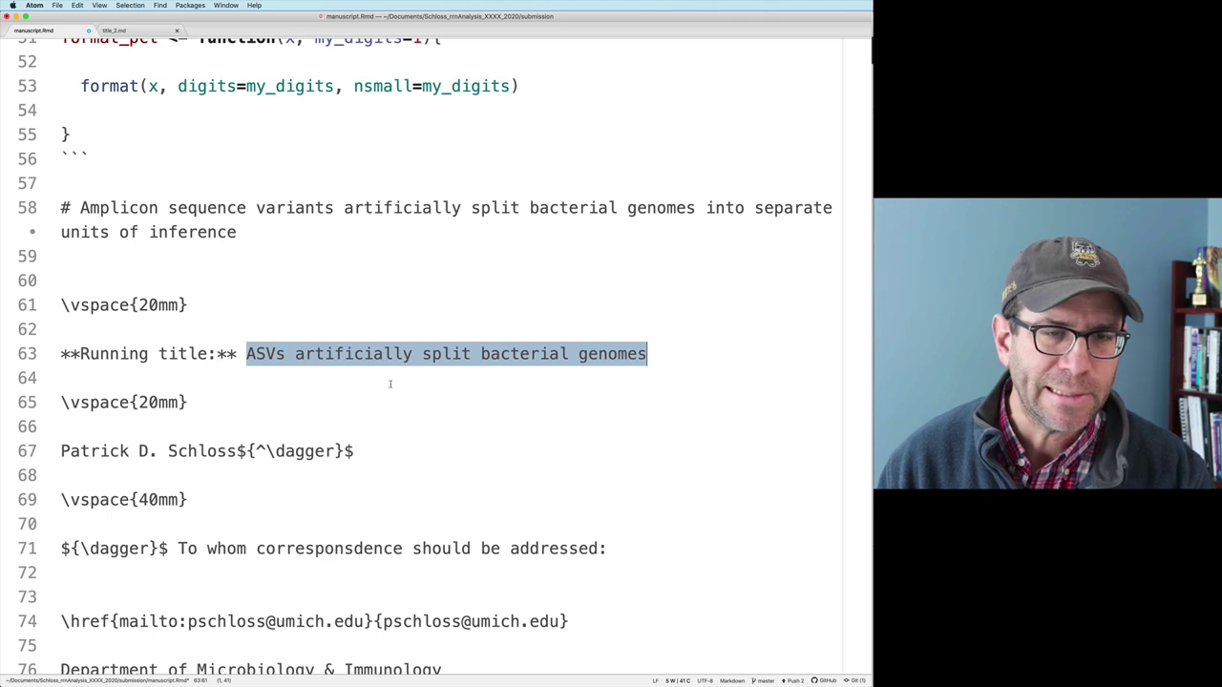
scroll(381, 378, "down", 1)
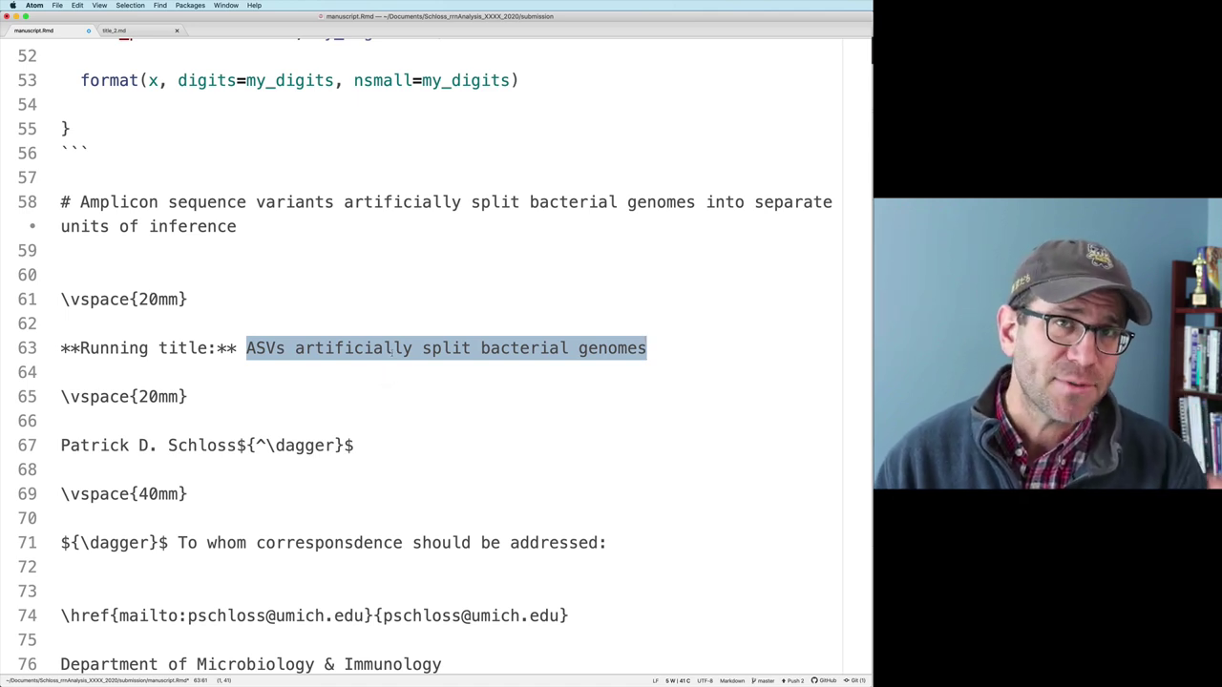
key("super+s")
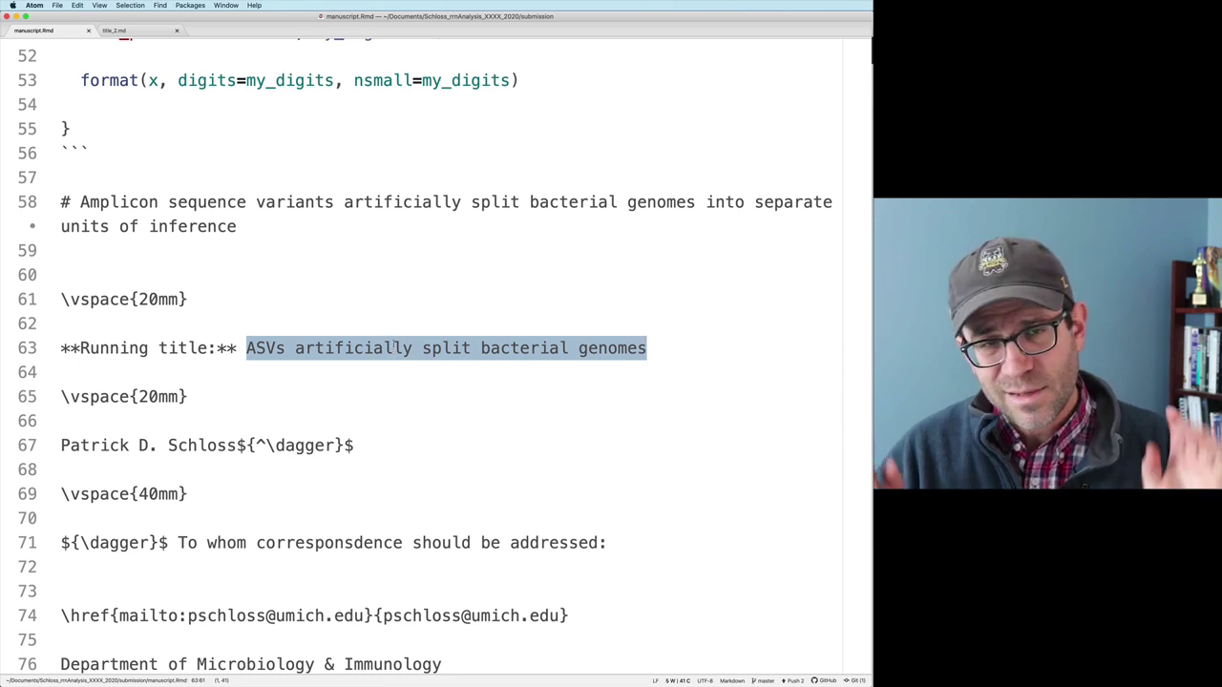
Close title_2.md, create a new empty file, and return to manuscript.Rmd.
left_click(175, 31)
key("super+n")
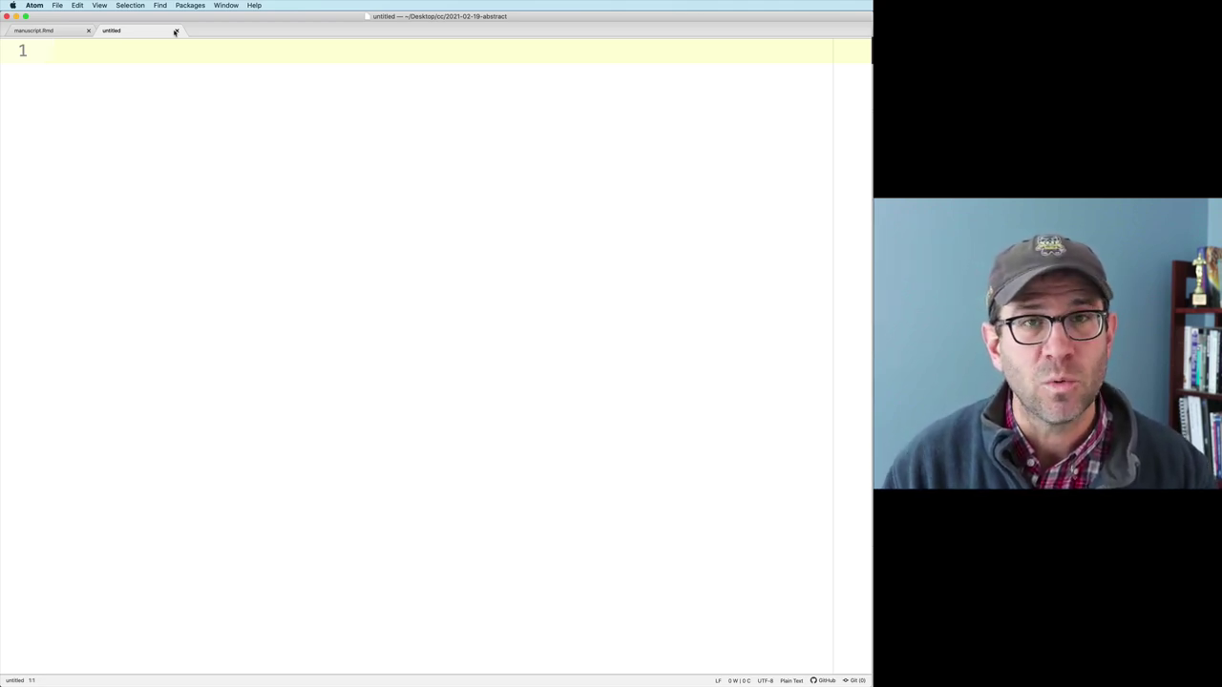
left_click(22, 32)
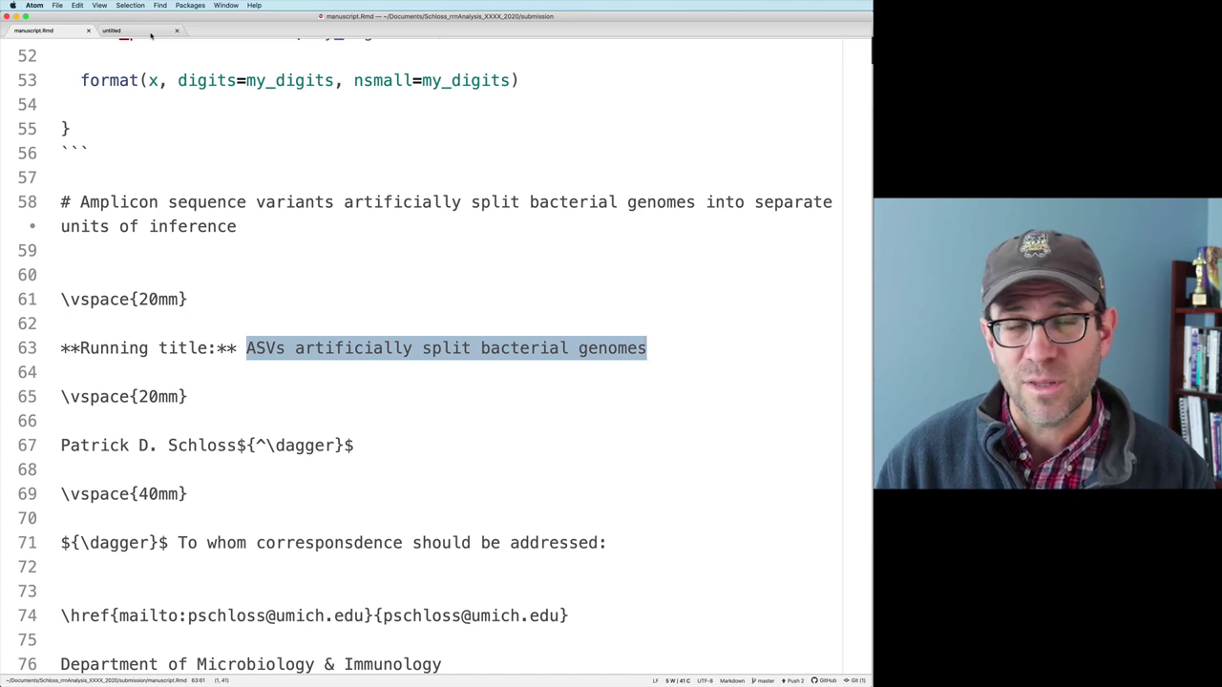
Start a keyword list in the empty untitled file with "ASV" and "OTU" on separate lines.
left_click(150, 32)
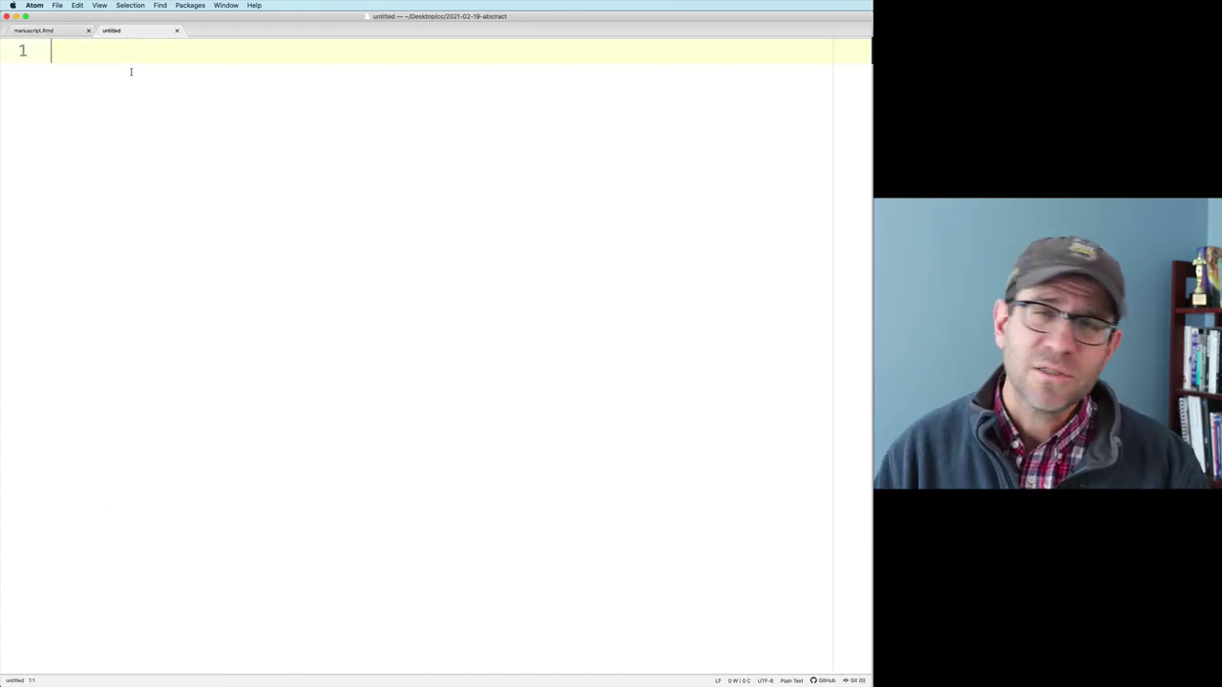
type("ASVs")
key("BackSpace")
key("Return")
type("OTU")
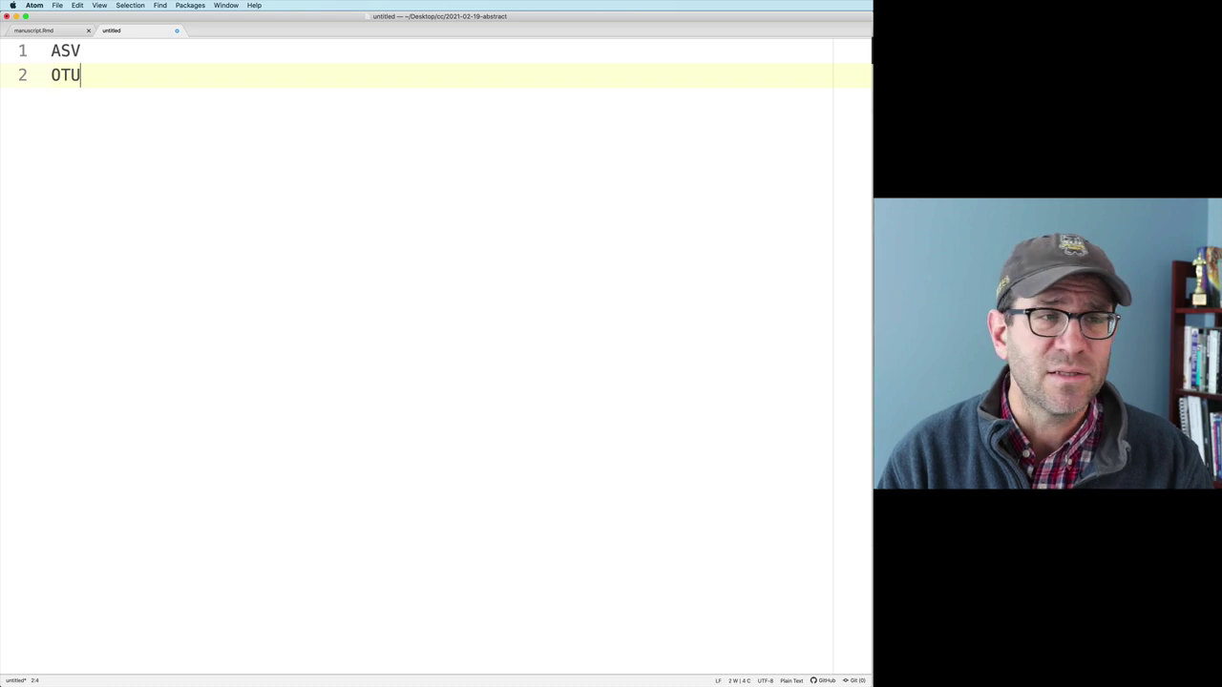
key("Return")
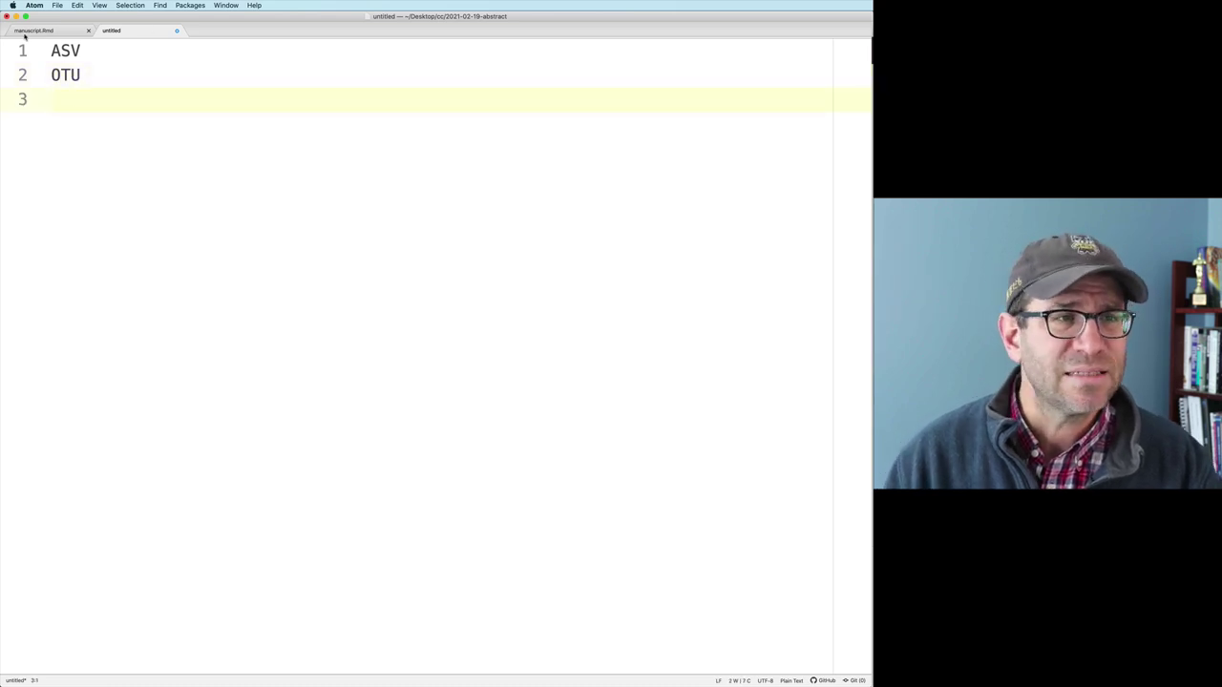
Add "16S rRNA gene" and "16S rDNA" to the keyword list on separate lines.
left_click(34, 31)
left_click(111, 31)
type("16S rRNA g")
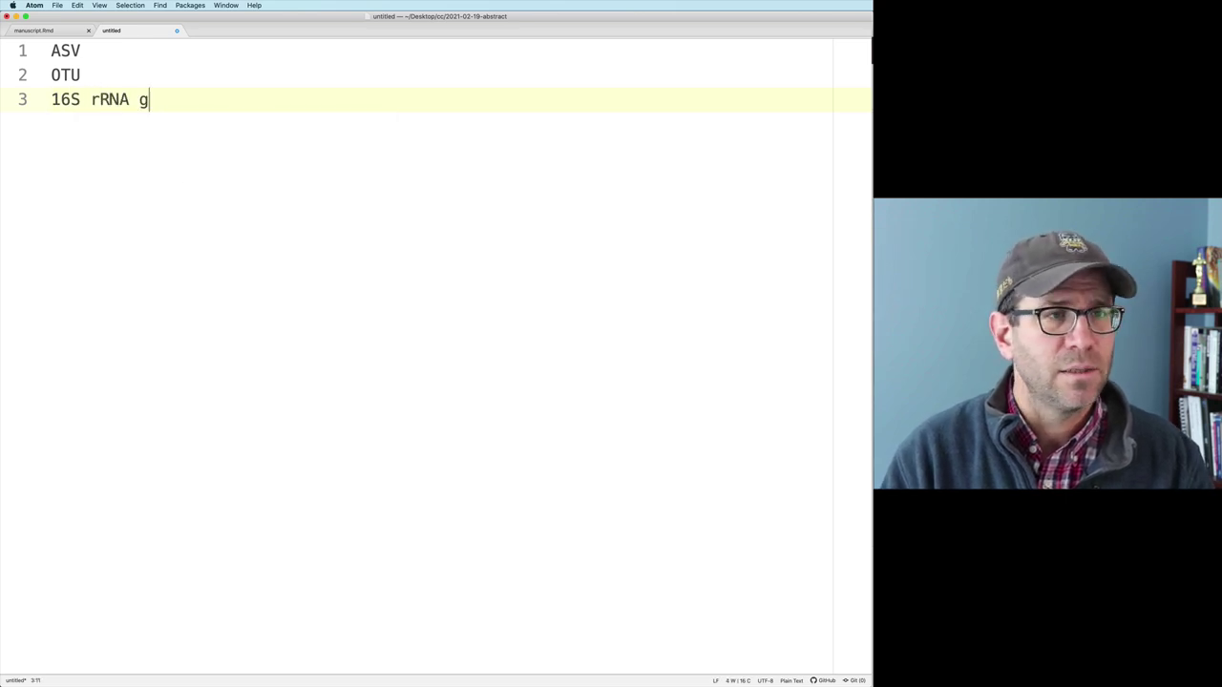
type("enes")
key("BackSpace")
key("Return")
type("16S rDNA")
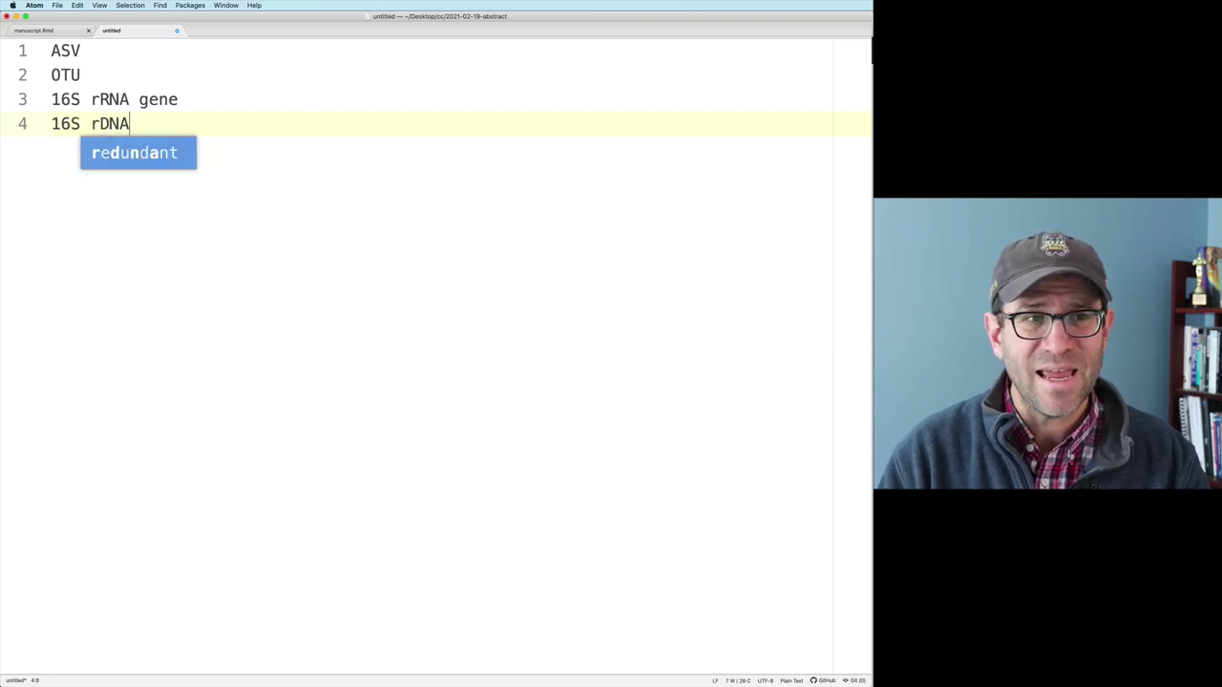
key("Escape")
key("Return")
Add "Microbial ecology" as the next entry in the keyword list.
type("Mic")
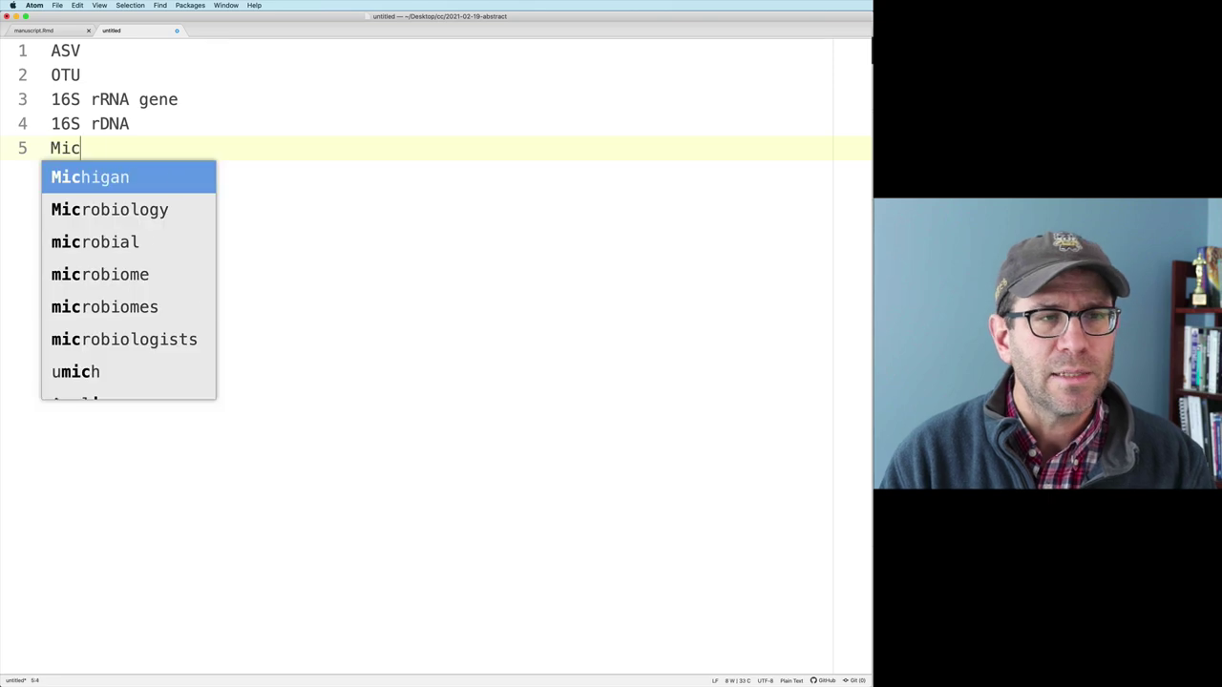
type("robial ecolo")
key("Return")
key("Return")
key("Return")
key("BackSpace")
Add "Microbiome", "Microbial communities" and "Bioinformatics" to the keyword list on separate lines.
type("Microbiom")
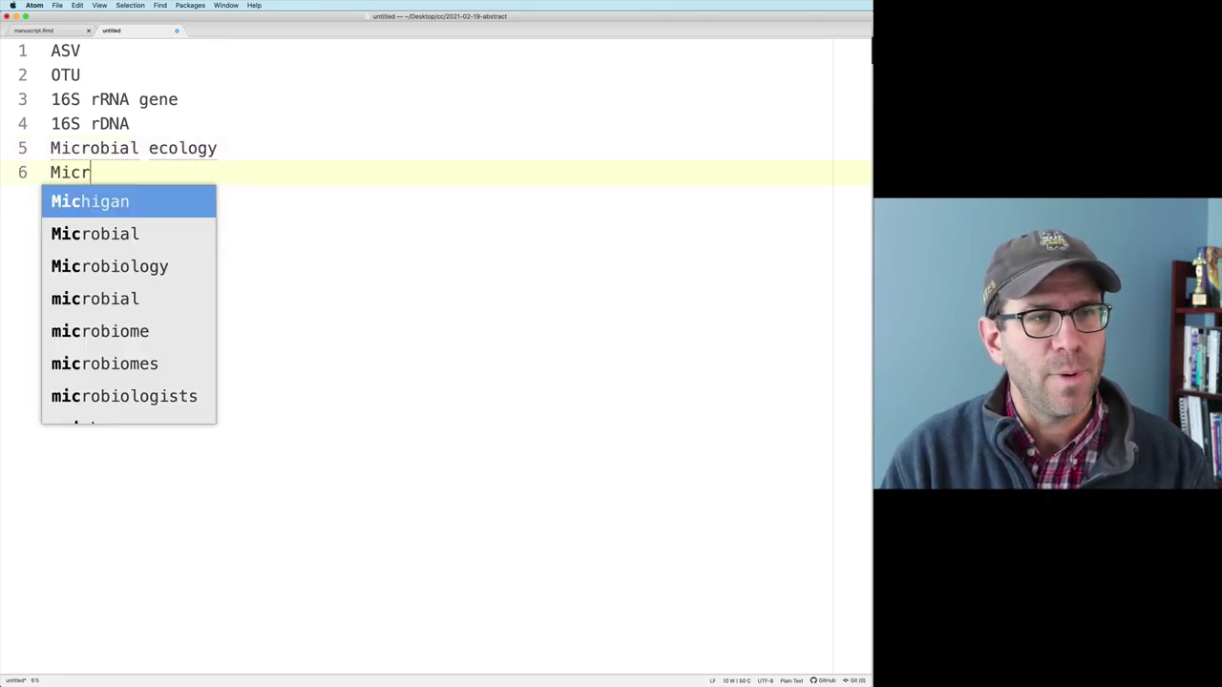
key("Return")
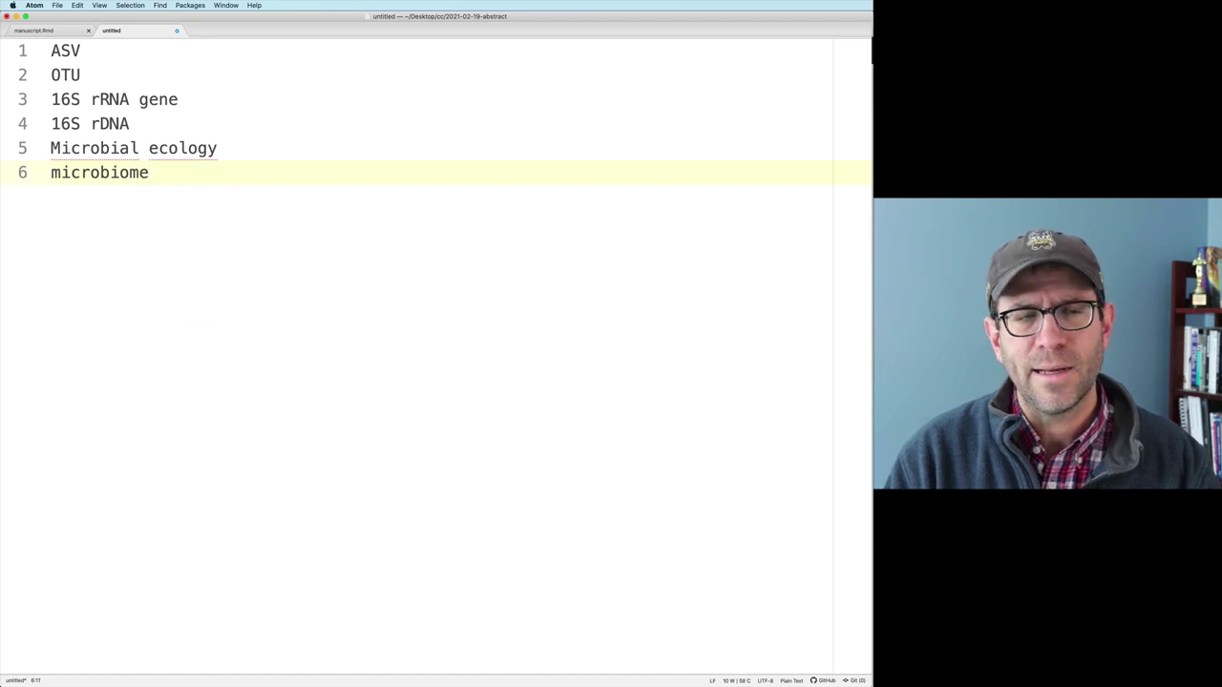
key("super+z")
key("Return")
type("Microbial communities")
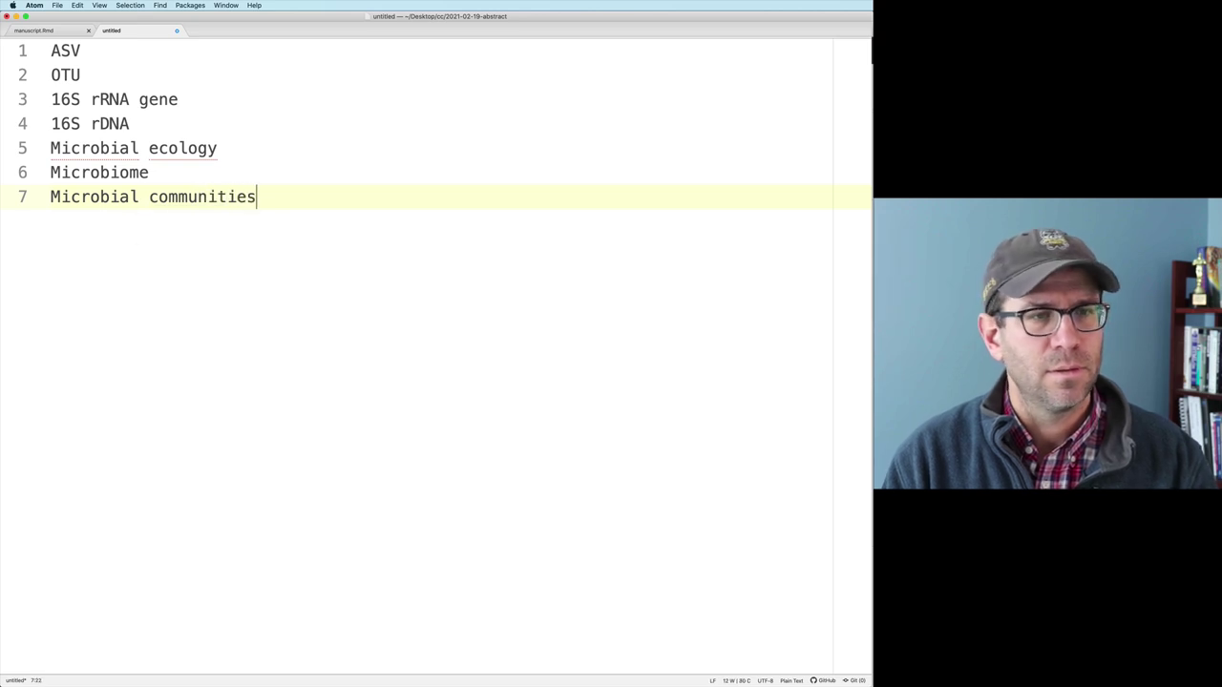
key("Return")
type("Bioinformatics")
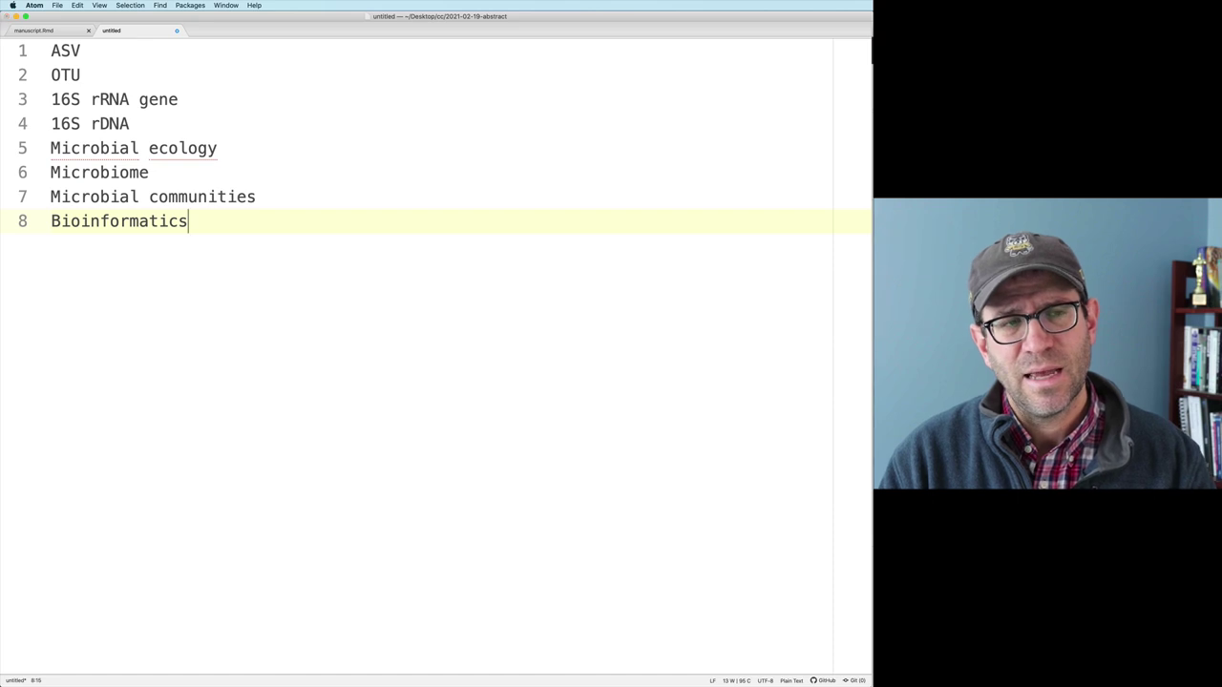
key("super+s")
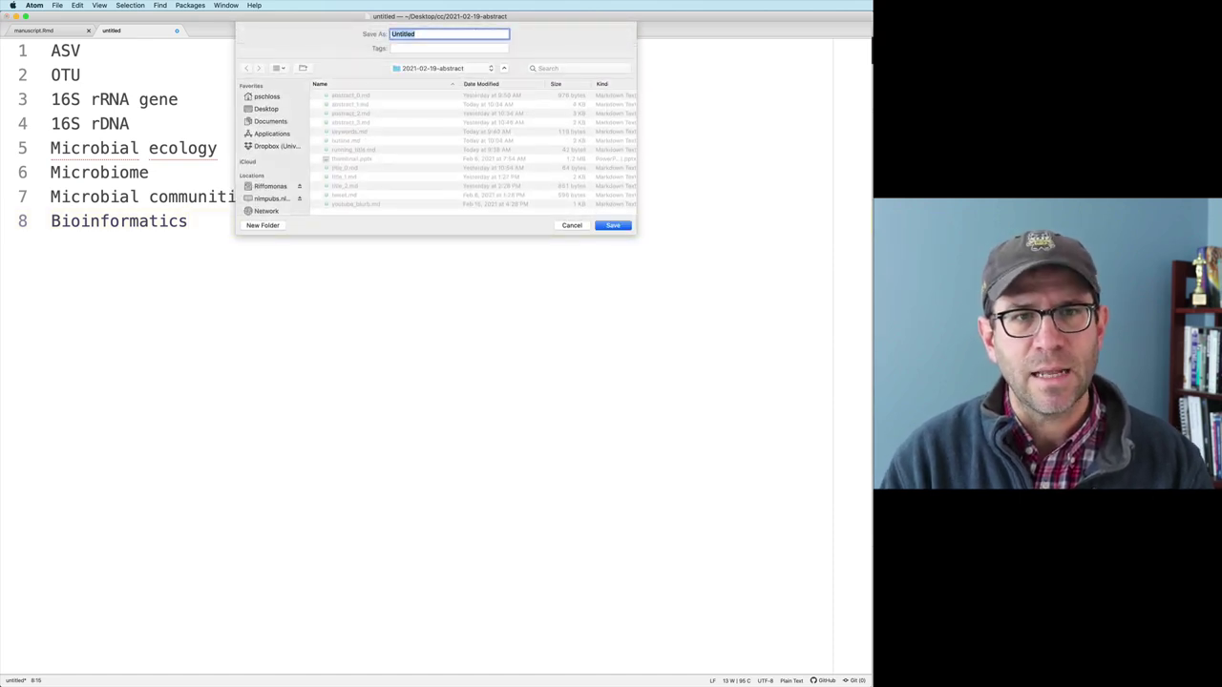
key("Escape")
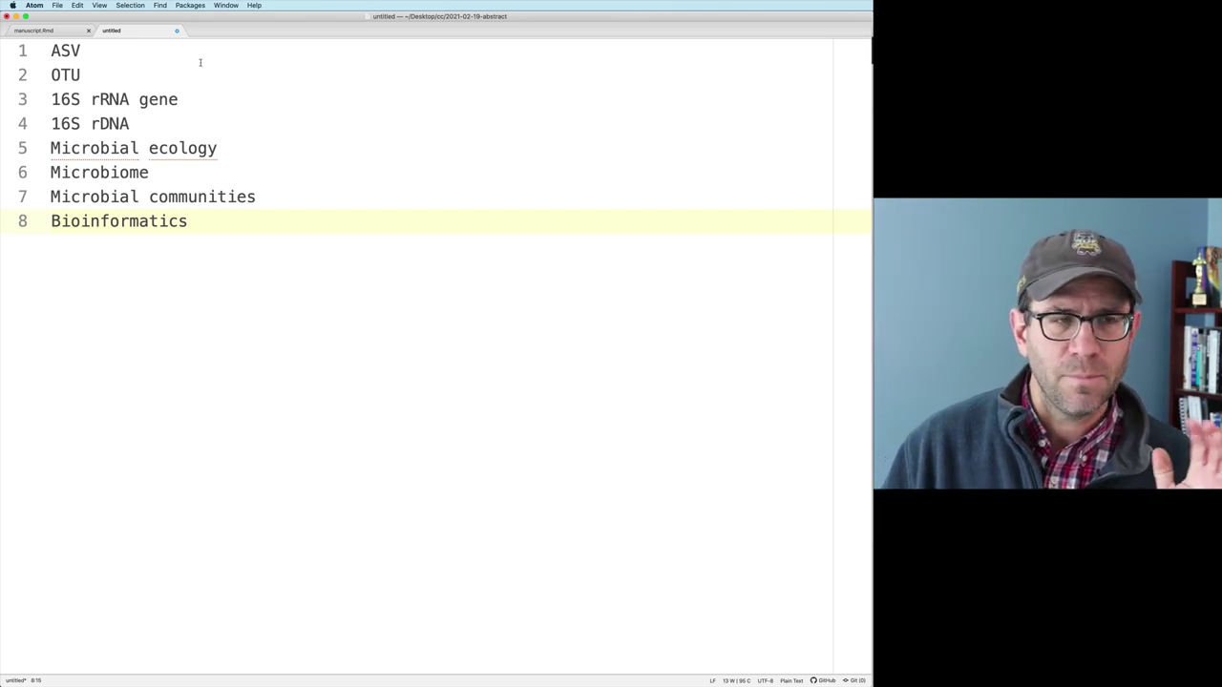
Switch to Safari, search Google for "ASV OTU" in a new tab, and enlarge the results page.
left_click_drag(52, 59, 52, 76)
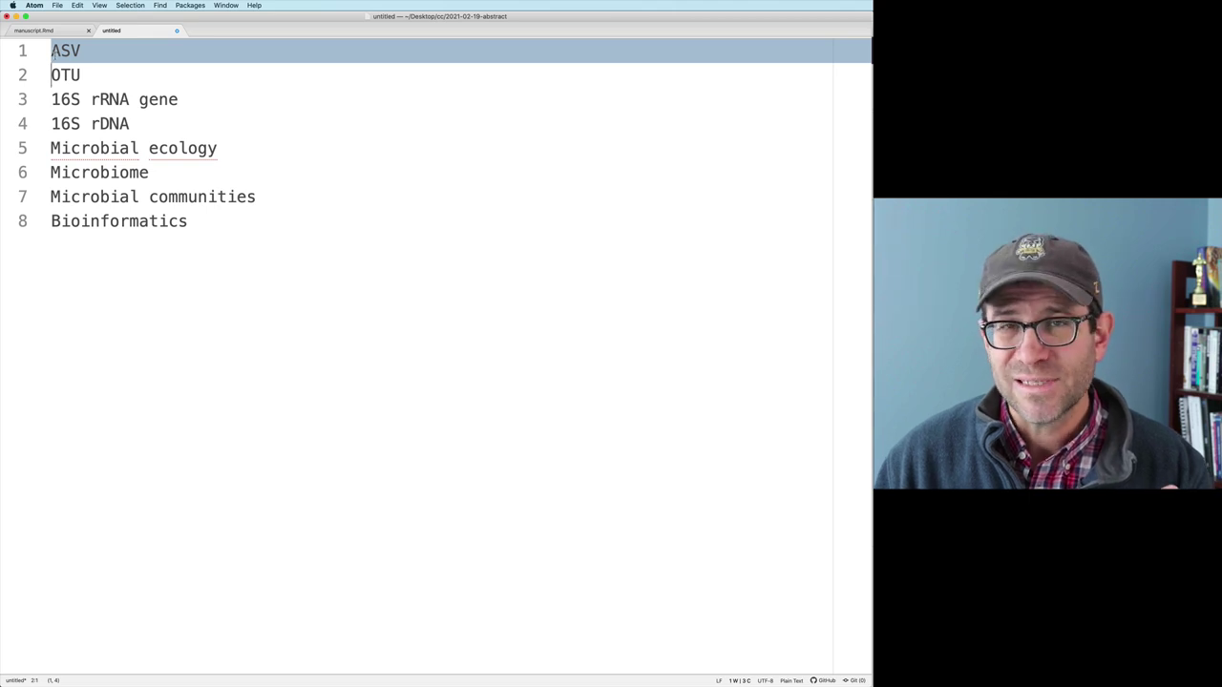
mouse_move(5, 95)
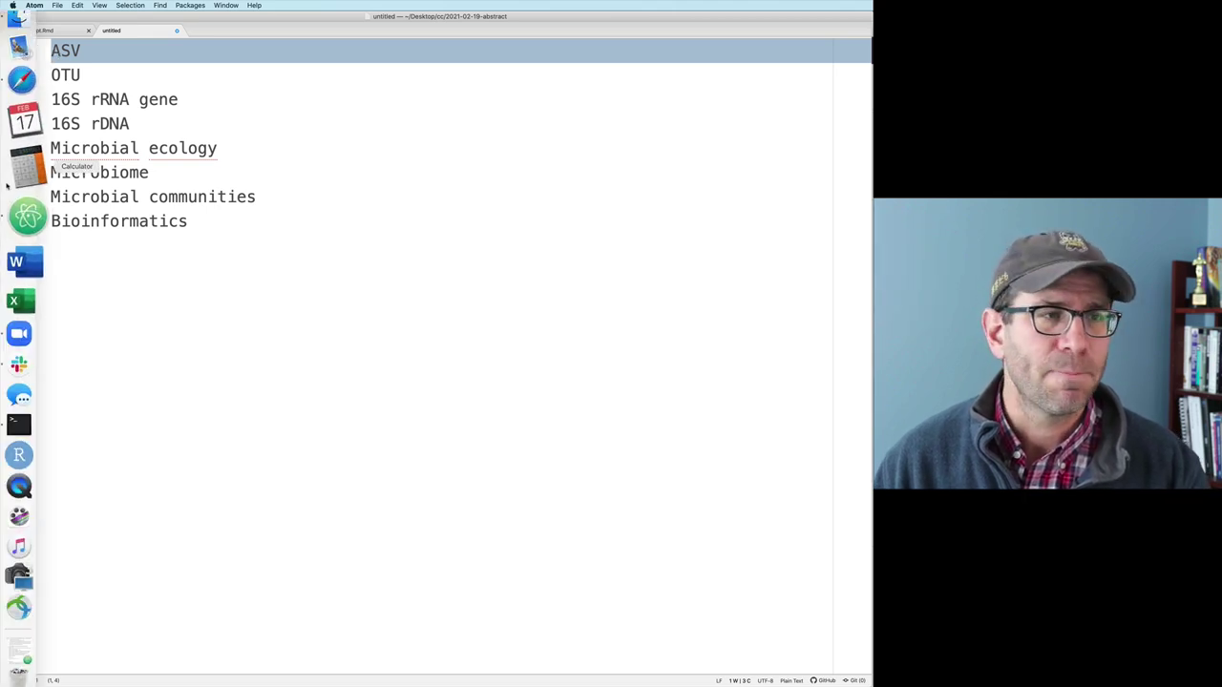
left_click(29, 119)
key("super+t")
key("super+l")
type("asm")
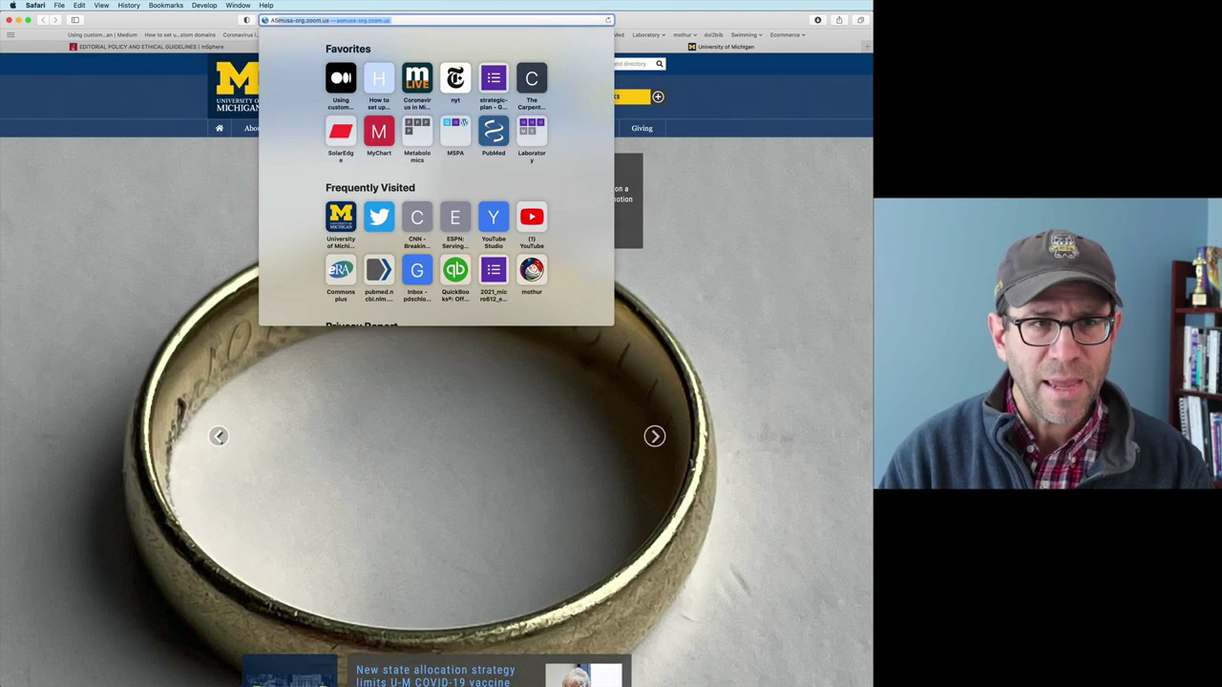
type("V OTU")
key("Return")
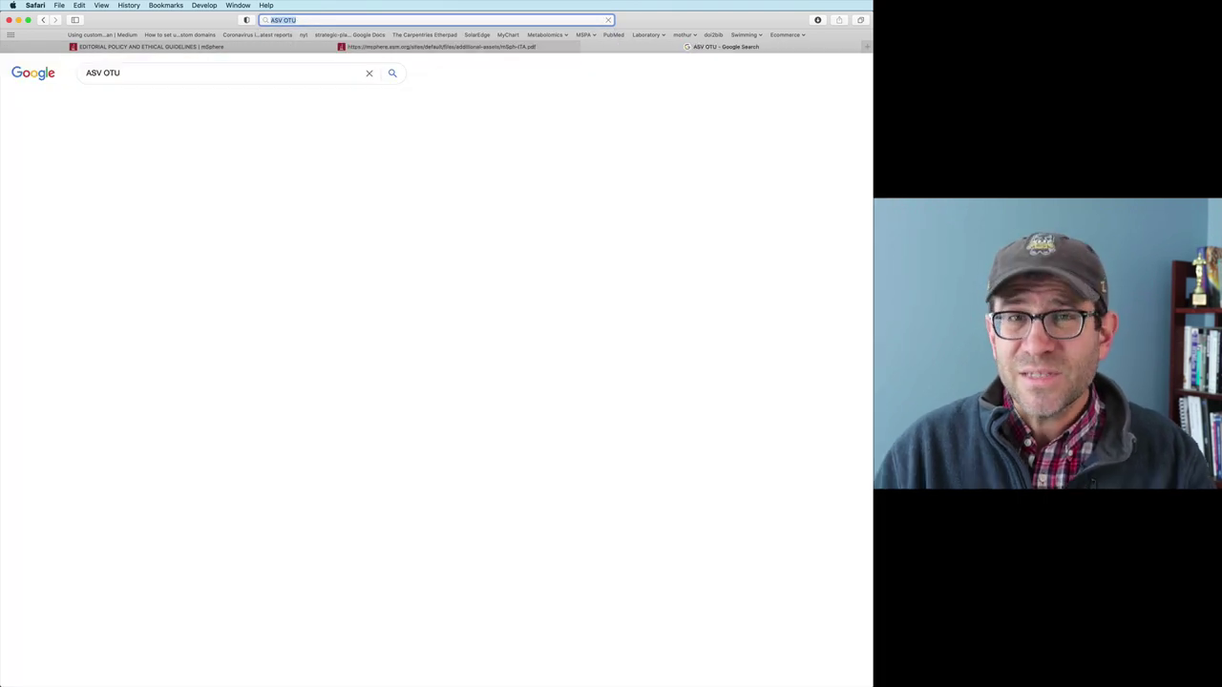
key("super+equal")
key("super+equal")
key("super+equal")
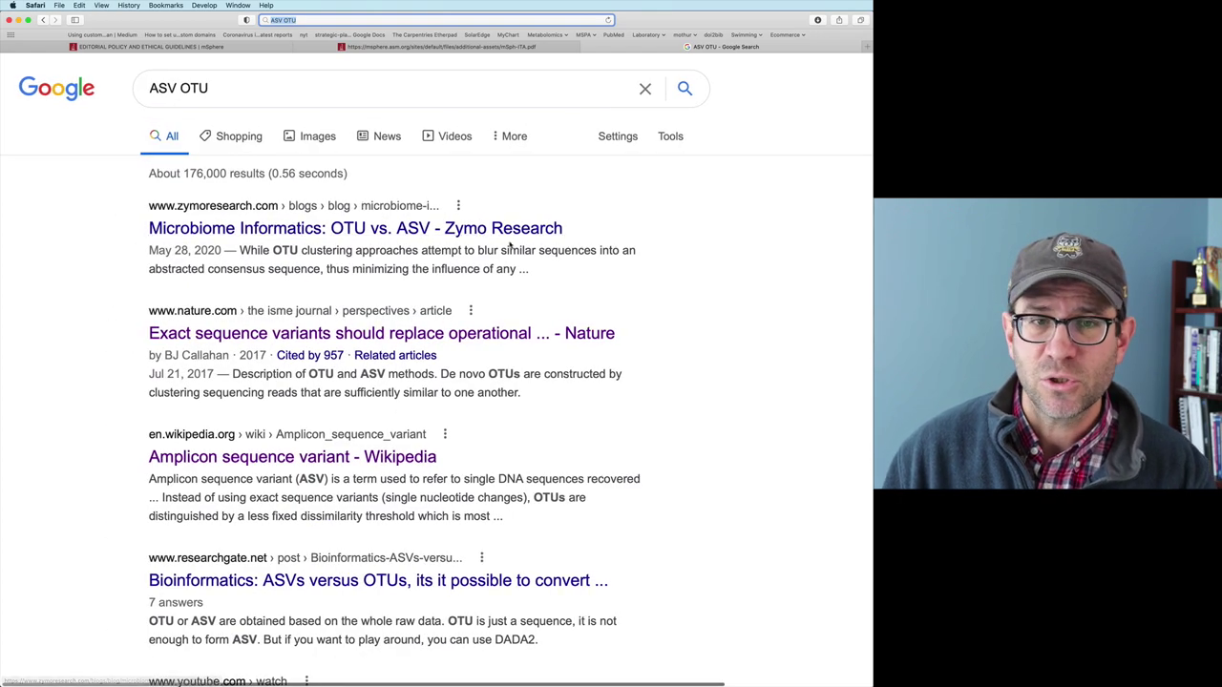
Examine the search results to see how their titles and descriptions use the terms ASV and OTU.
scroll(496, 247, "down", 3)
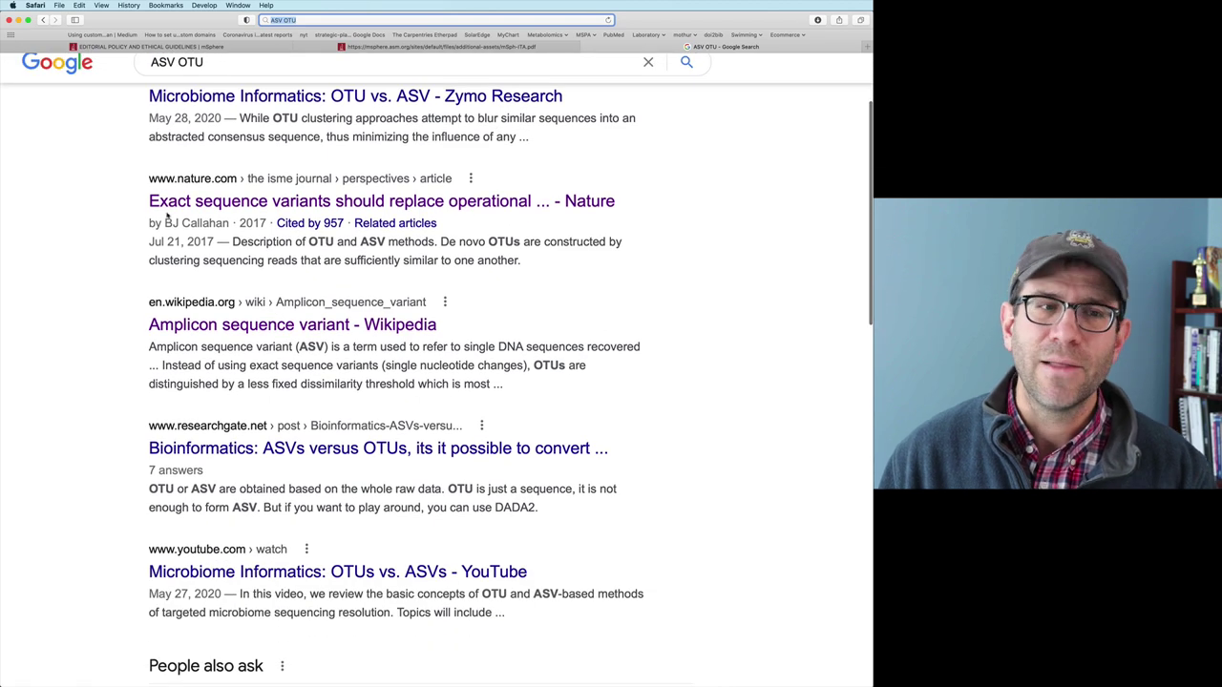
left_click_drag(145, 200, 614, 202)
scroll(392, 256, "right", 1)
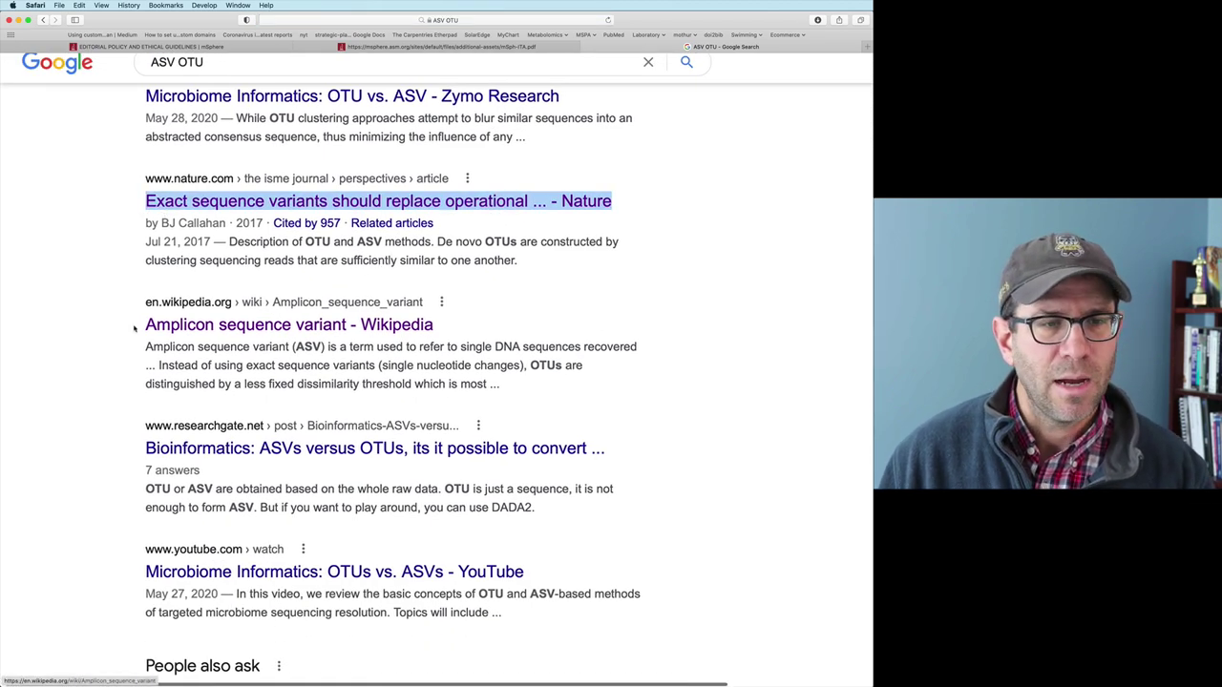
scroll(315, 336, "down", 1)
scroll(315, 336, "down", 4)
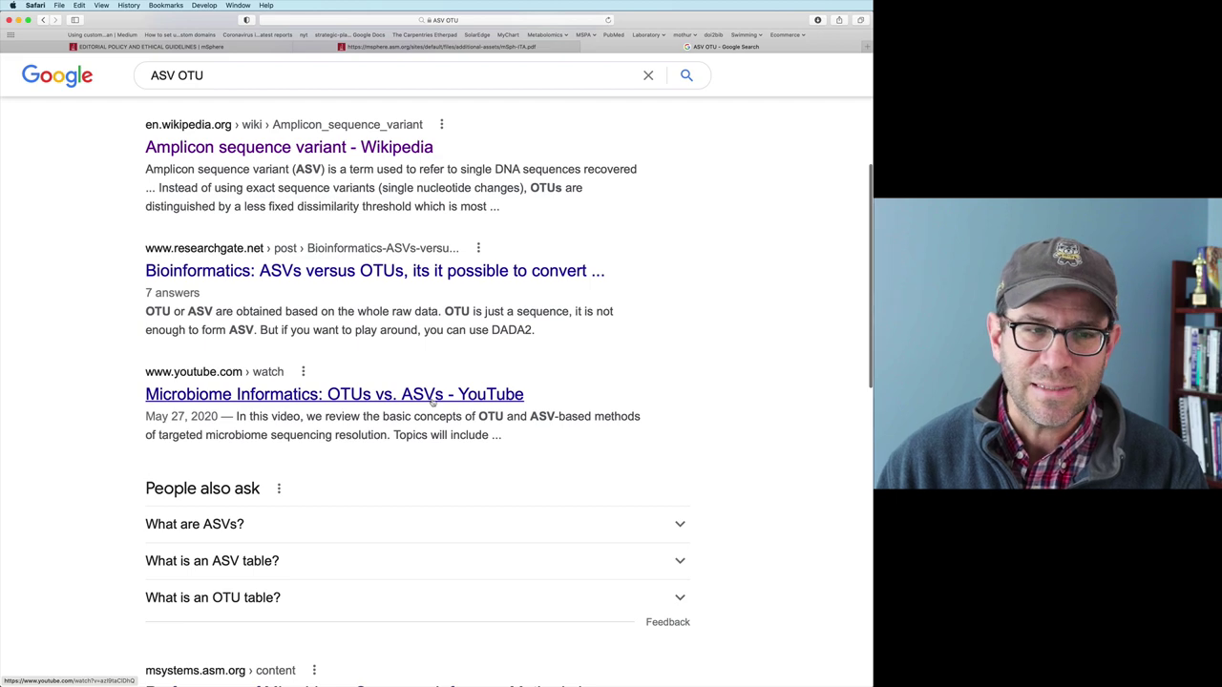
scroll(430, 401, "down", 7)
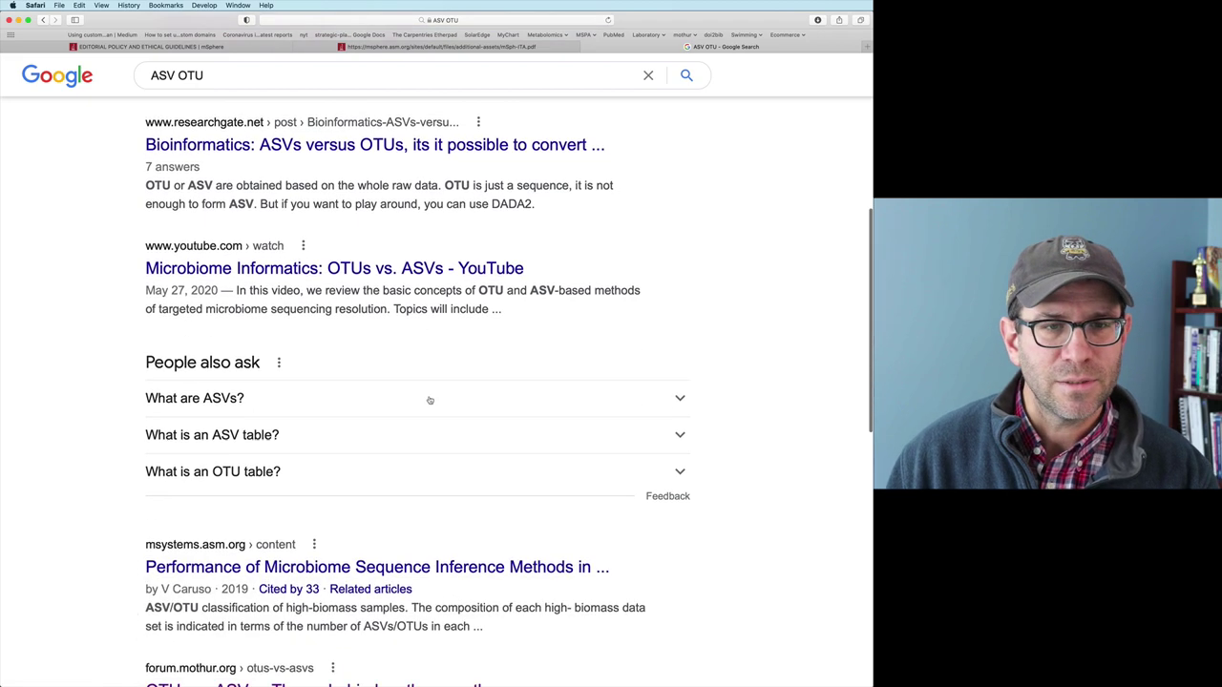
scroll(430, 401, "down", 1)
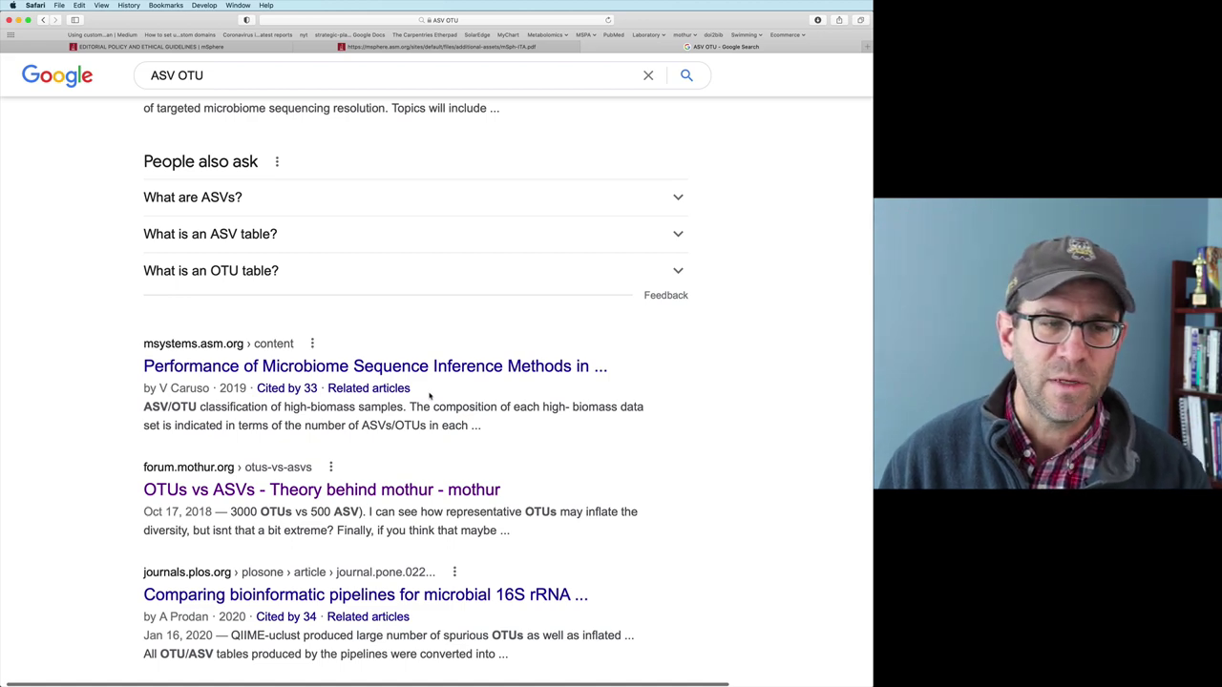
scroll(429, 396, "up", 14)
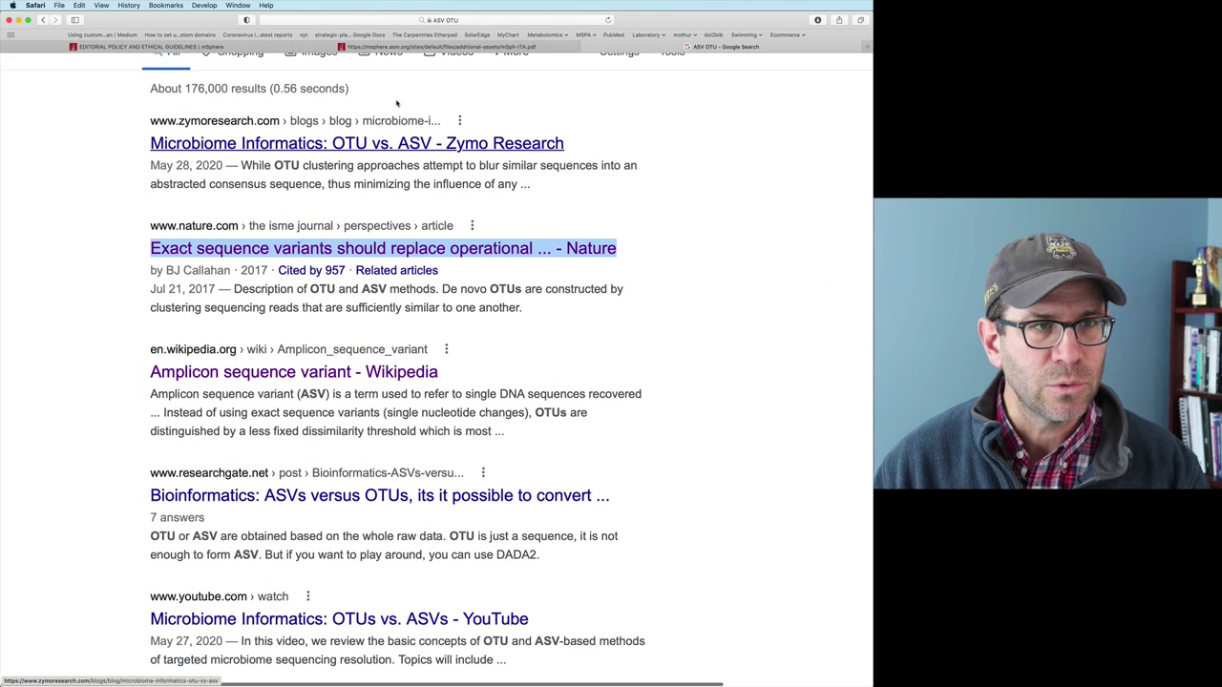
Return to Atom and insert the keyword "OTU vs ASV" on a new line above "16S rRNA gene".
key("super+Tab")
left_click(285, 90)
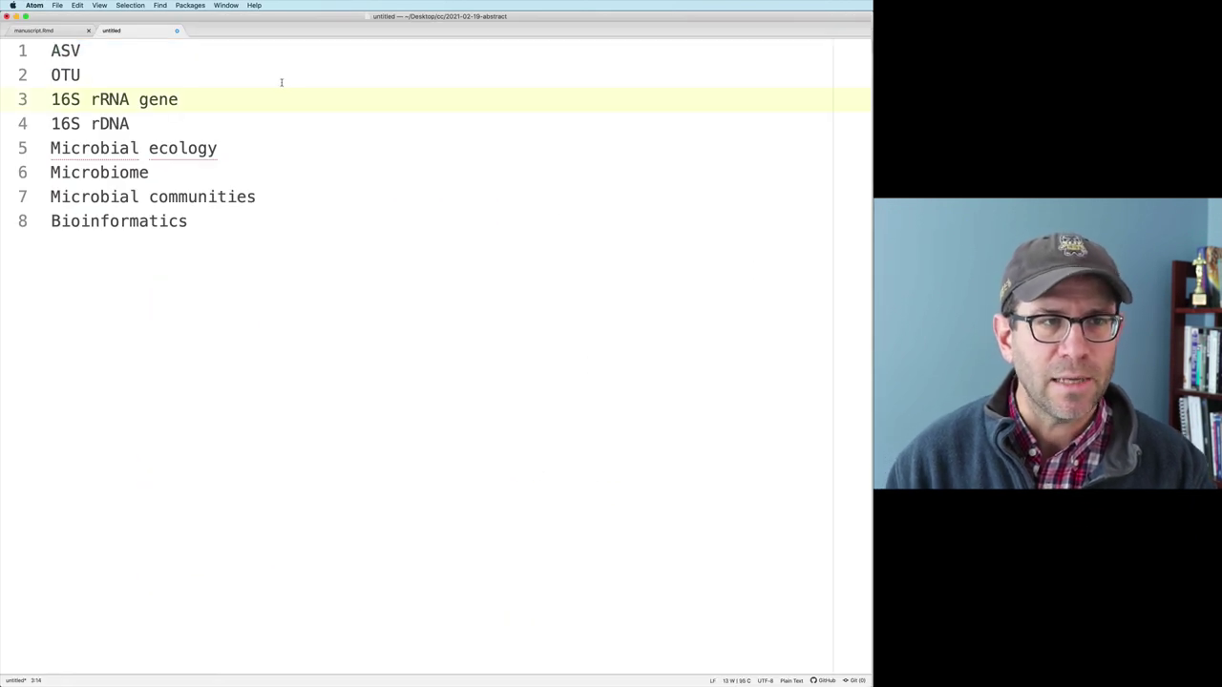
key("super+shift+Return")
type("O")
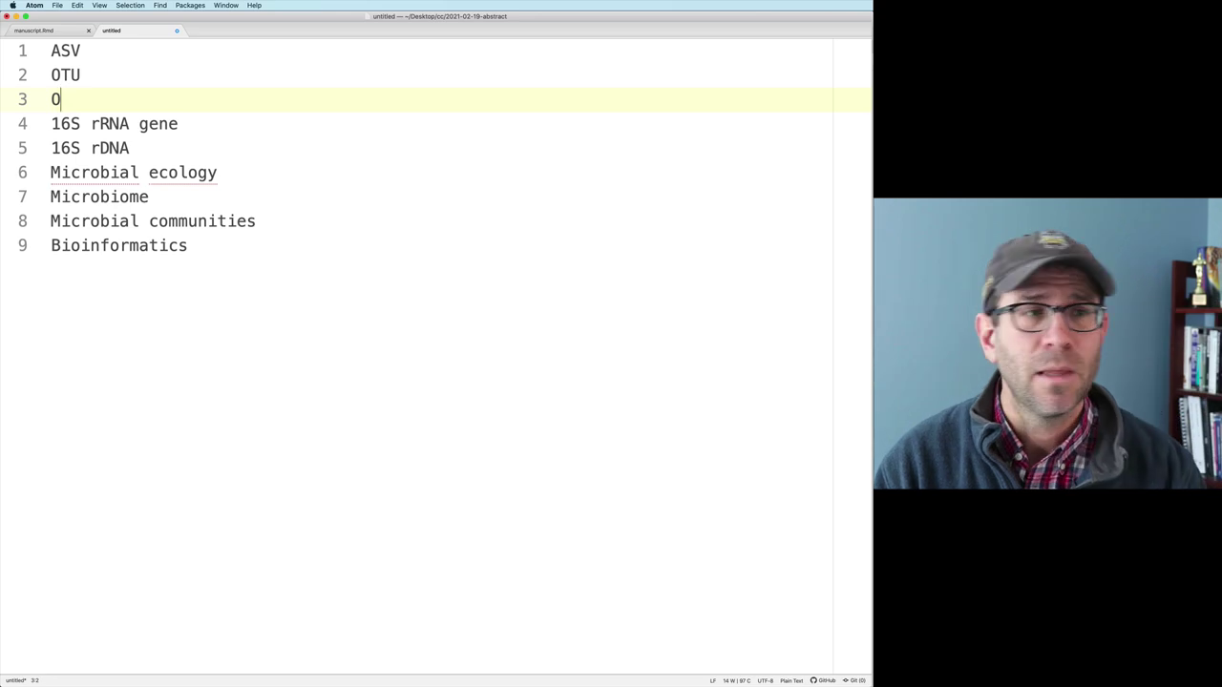
type("TU vs")
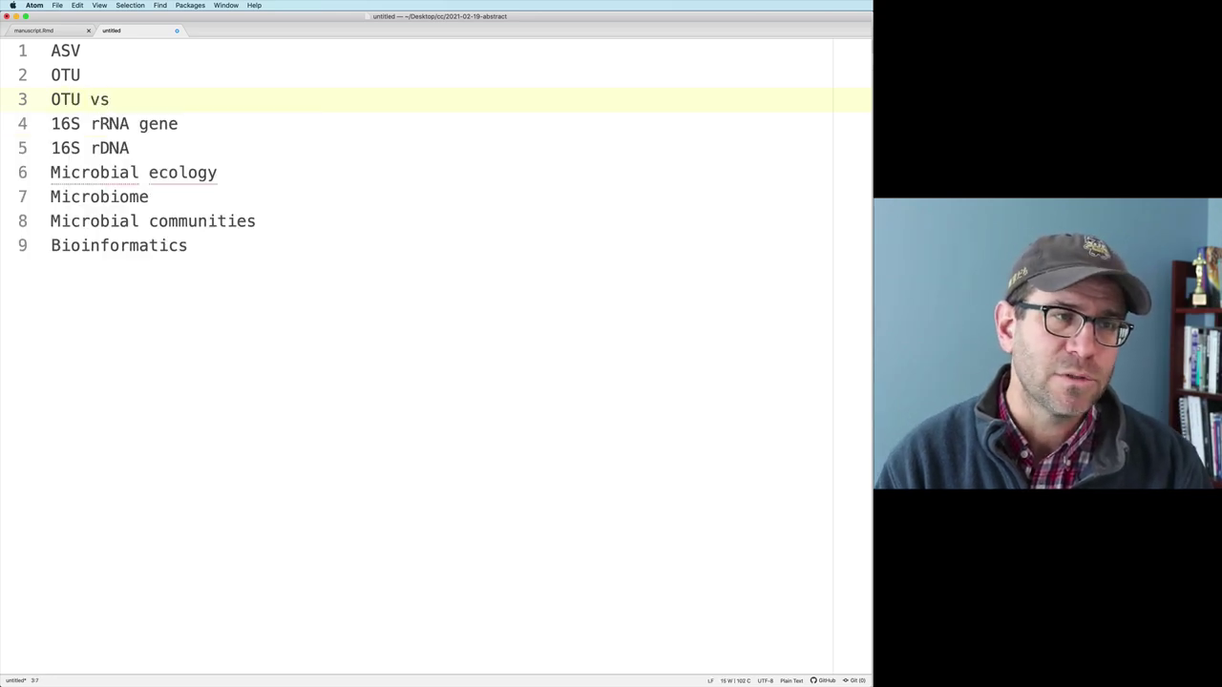
type(" ASV")
key("Escape")
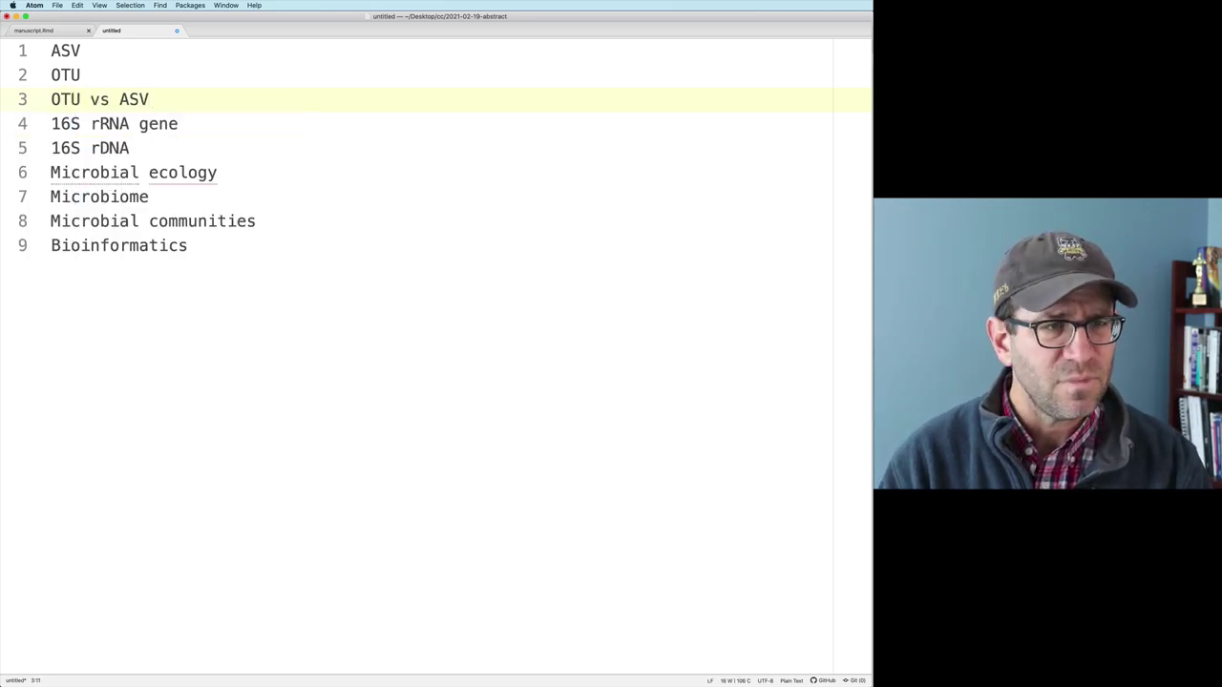
Add "ASV vs OTU" below "OTU vs ASV", save the list as keywords.md in the submission folder, and close it.
key("Return")
type("ASV vs OTU")
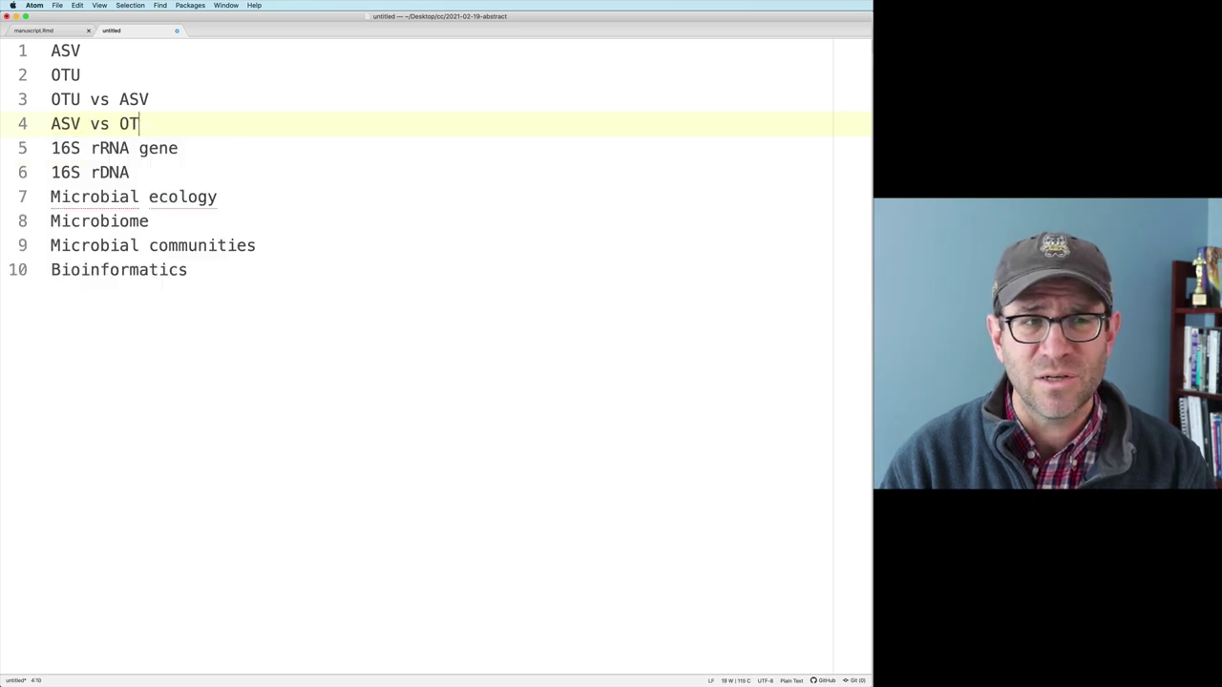
key("Escape")
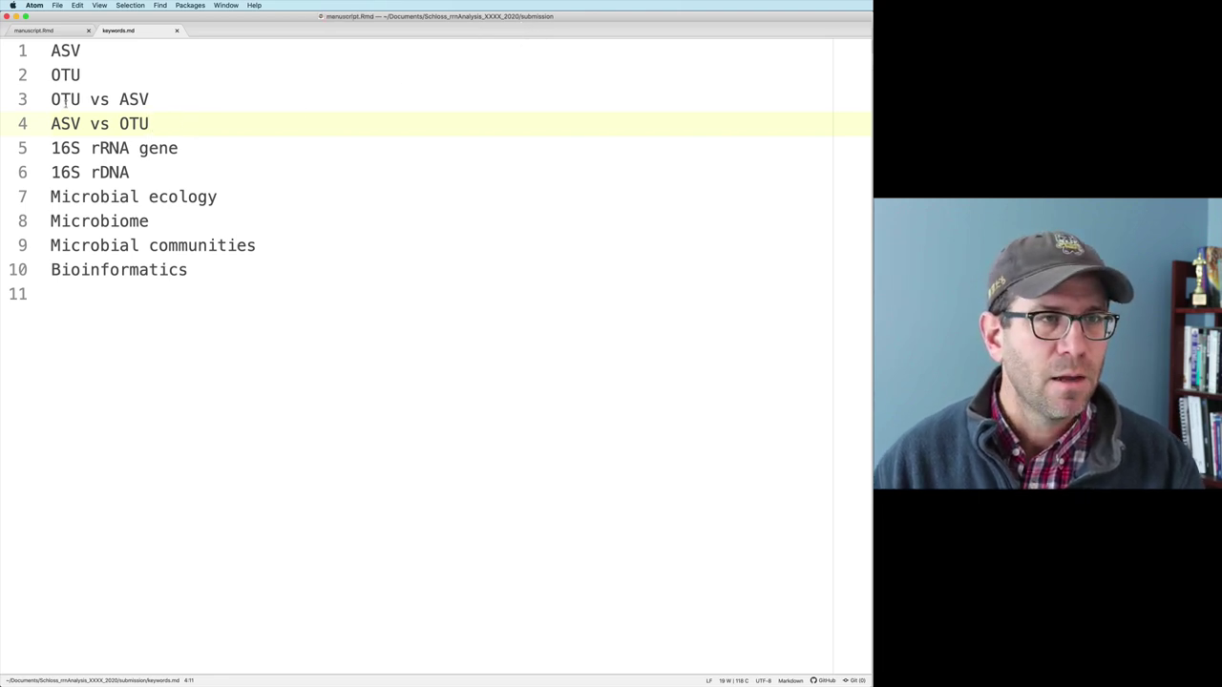
key("super+w")
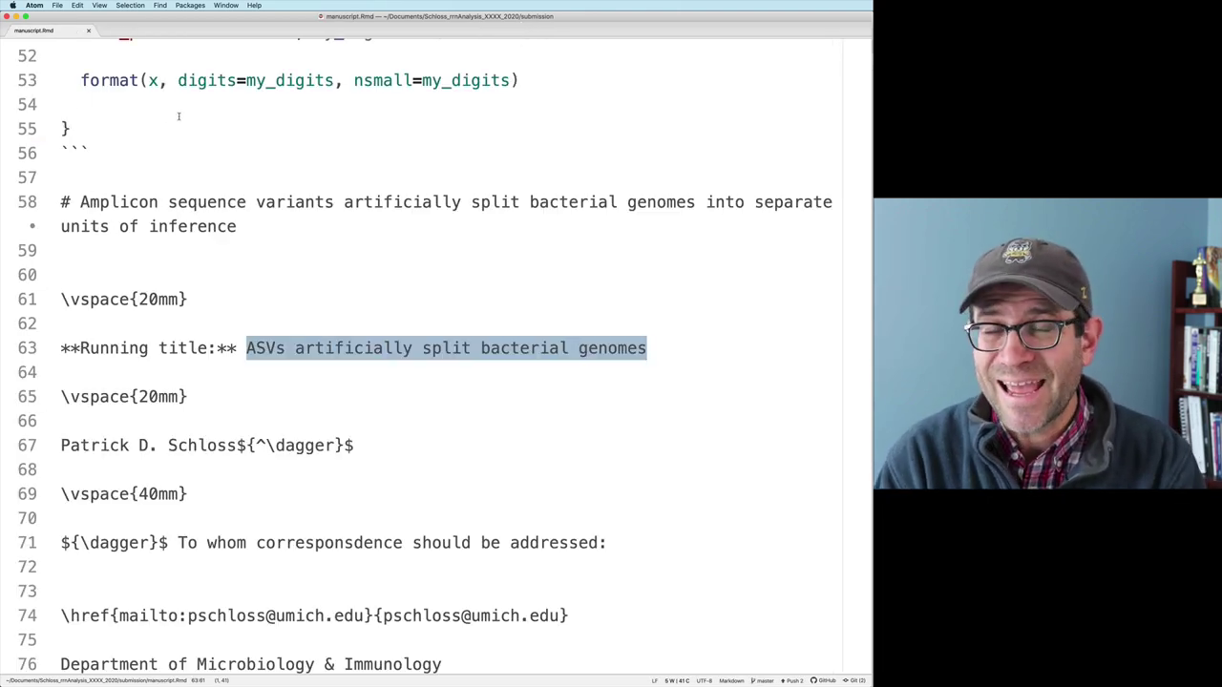